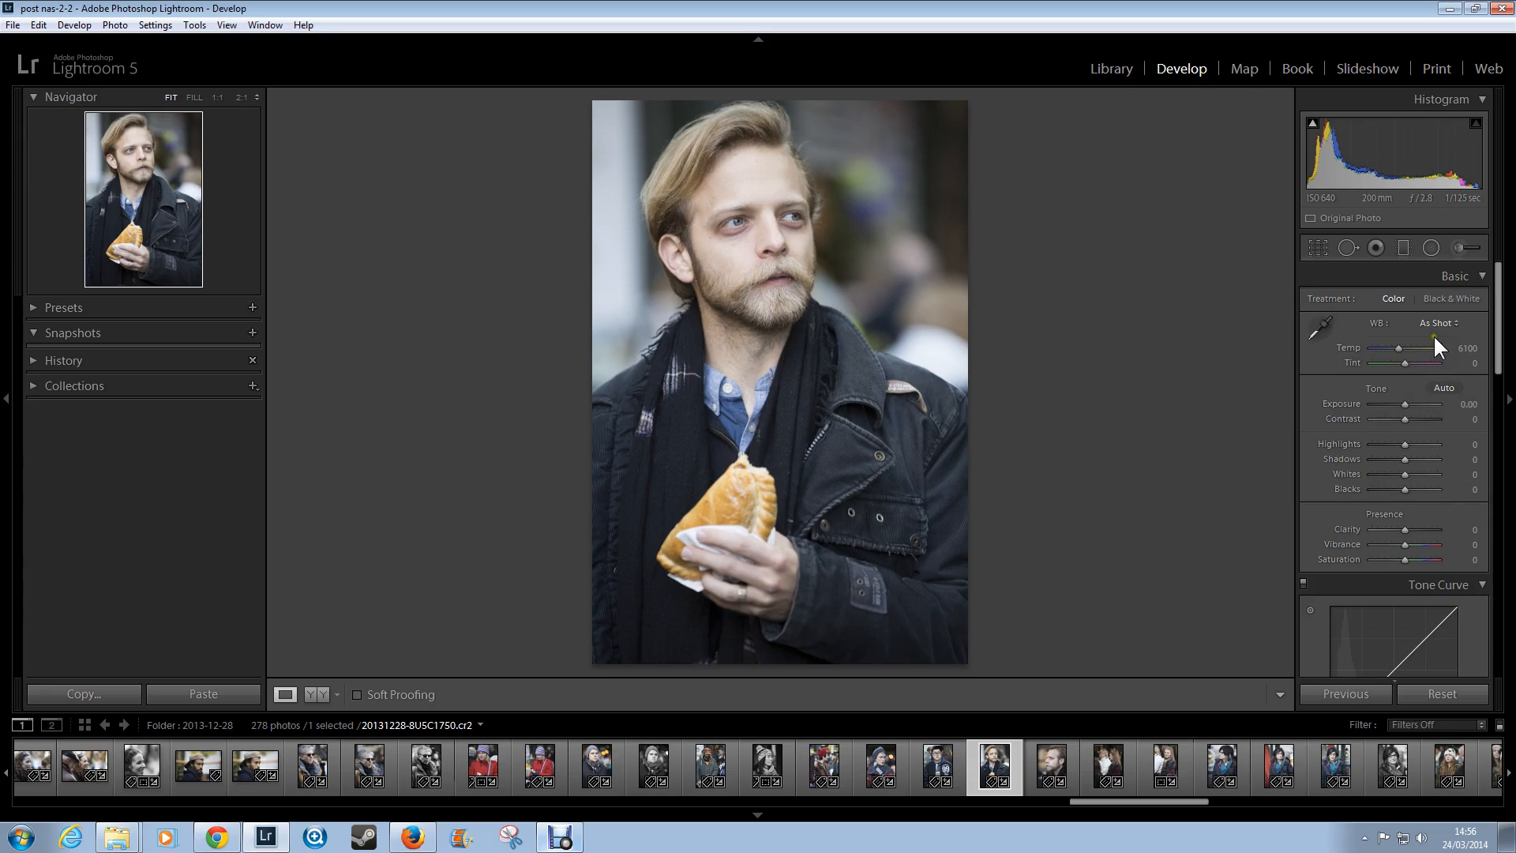
- Activate the Adjustment Brush and reset its effect sliders to zero
{"action": "left_click", "coordinate": [1457, 248]}
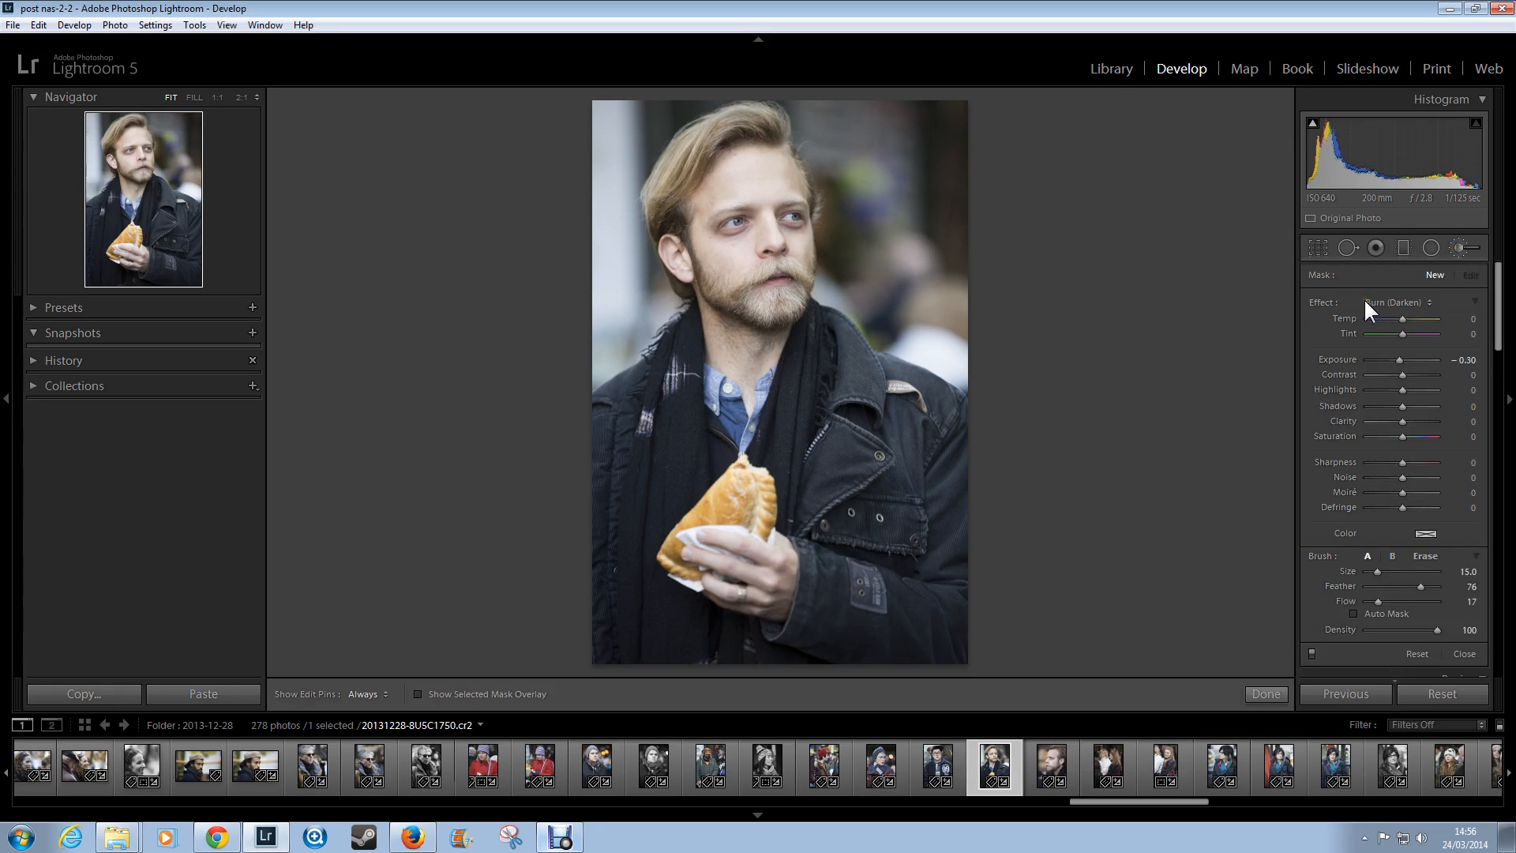
{"action": "double_click", "coordinate": [1322, 300]}
{"action": "left_click", "coordinate": [1323, 303]}
{"action": "left_click", "coordinate": [1456, 238]}
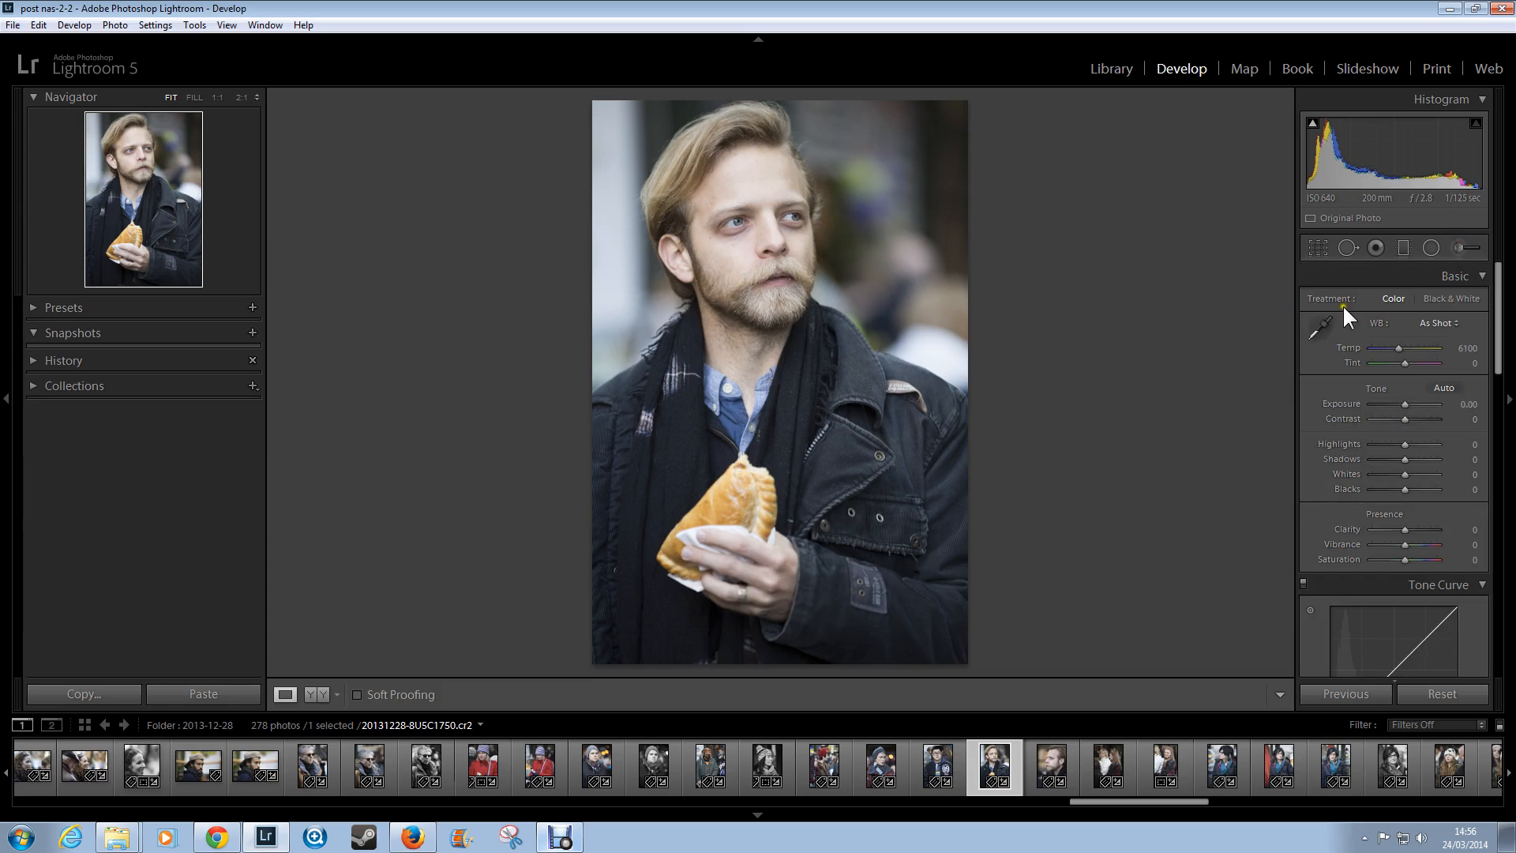
{"action": "left_click", "coordinate": [1461, 247]}
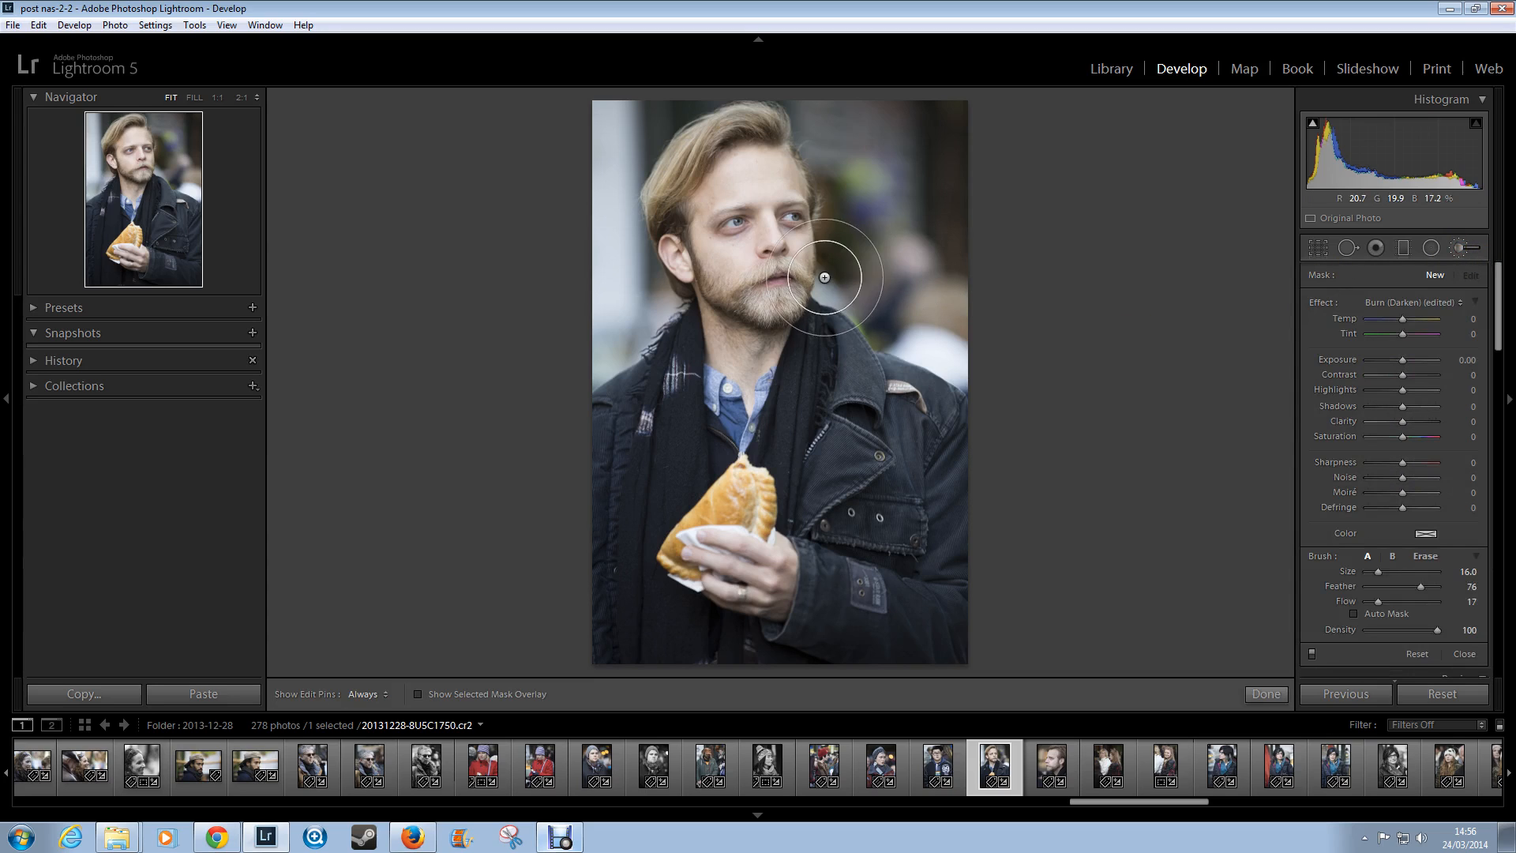
- Set the brush size to 10 and flow to 90, and turn on Auto Mask
{"action": "scroll", "coordinate": [883, 281], "scroll_direction": "down", "scroll_amount": 2}
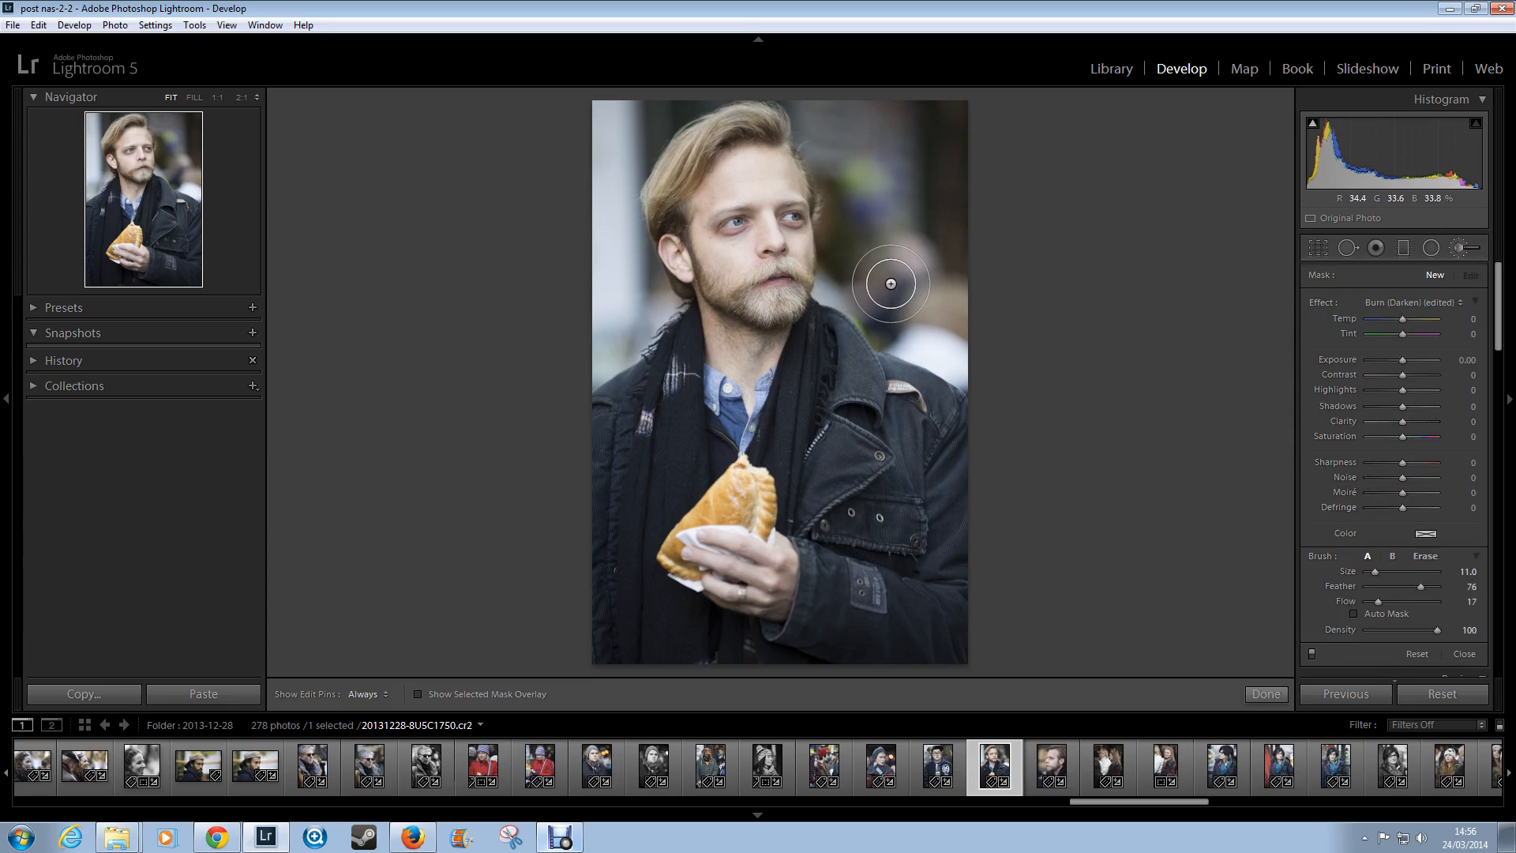
{"action": "scroll", "coordinate": [891, 284], "scroll_direction": "down", "scroll_amount": 1}
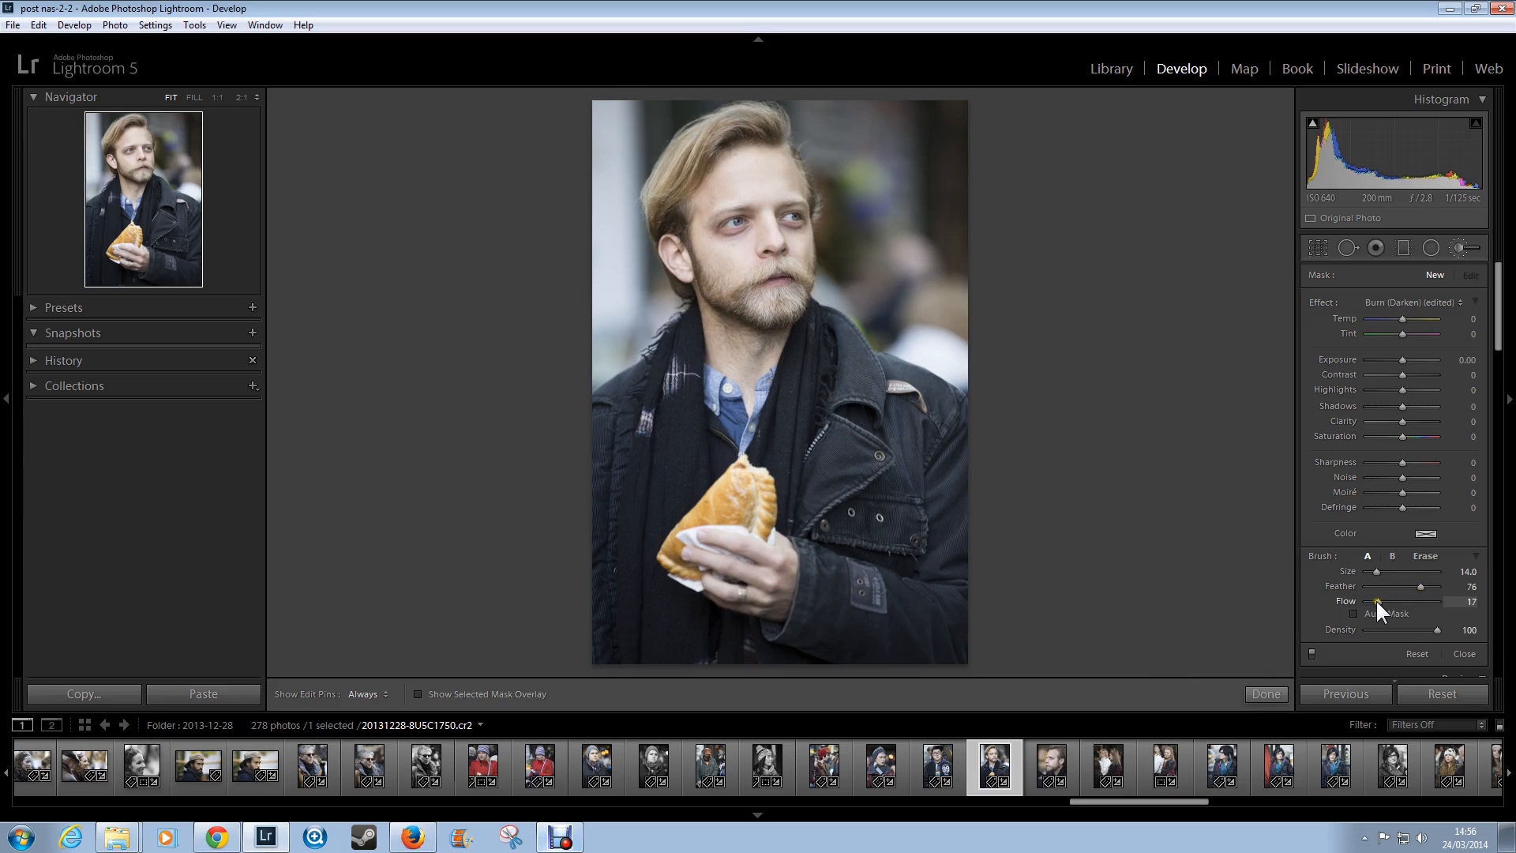
{"action": "left_click_drag", "start_coordinate": [1375, 598], "coordinate": [1372, 601]}
{"action": "left_click_drag", "start_coordinate": [1461, 602], "coordinate": [1429, 605]}
{"action": "left_click", "coordinate": [1352, 613]}
{"action": "left_click", "coordinate": [1354, 612]}
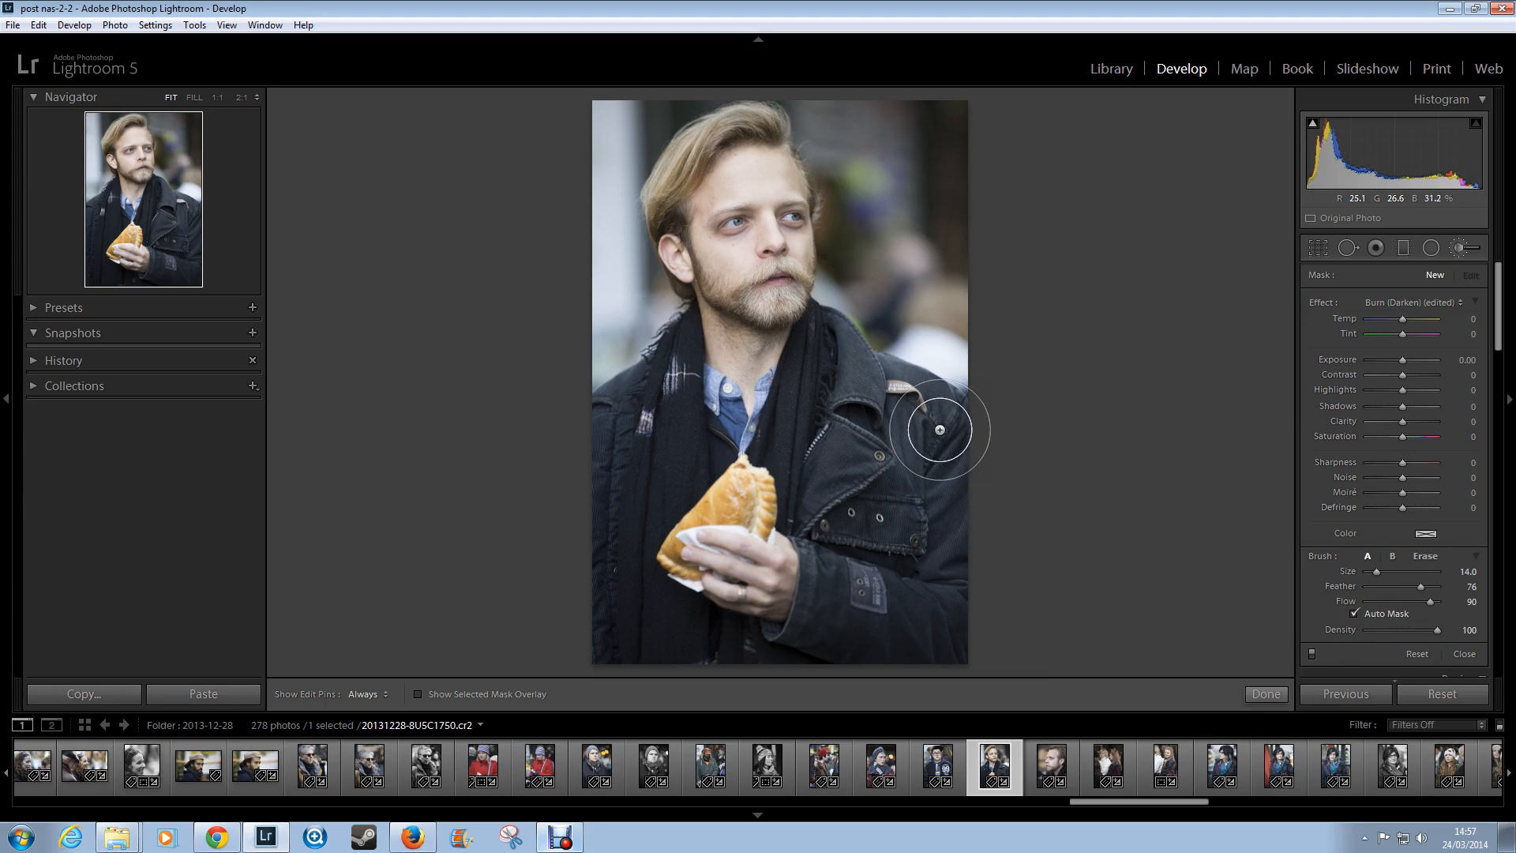
{"action": "scroll", "coordinate": [922, 319], "scroll_direction": "down", "scroll_amount": 1}
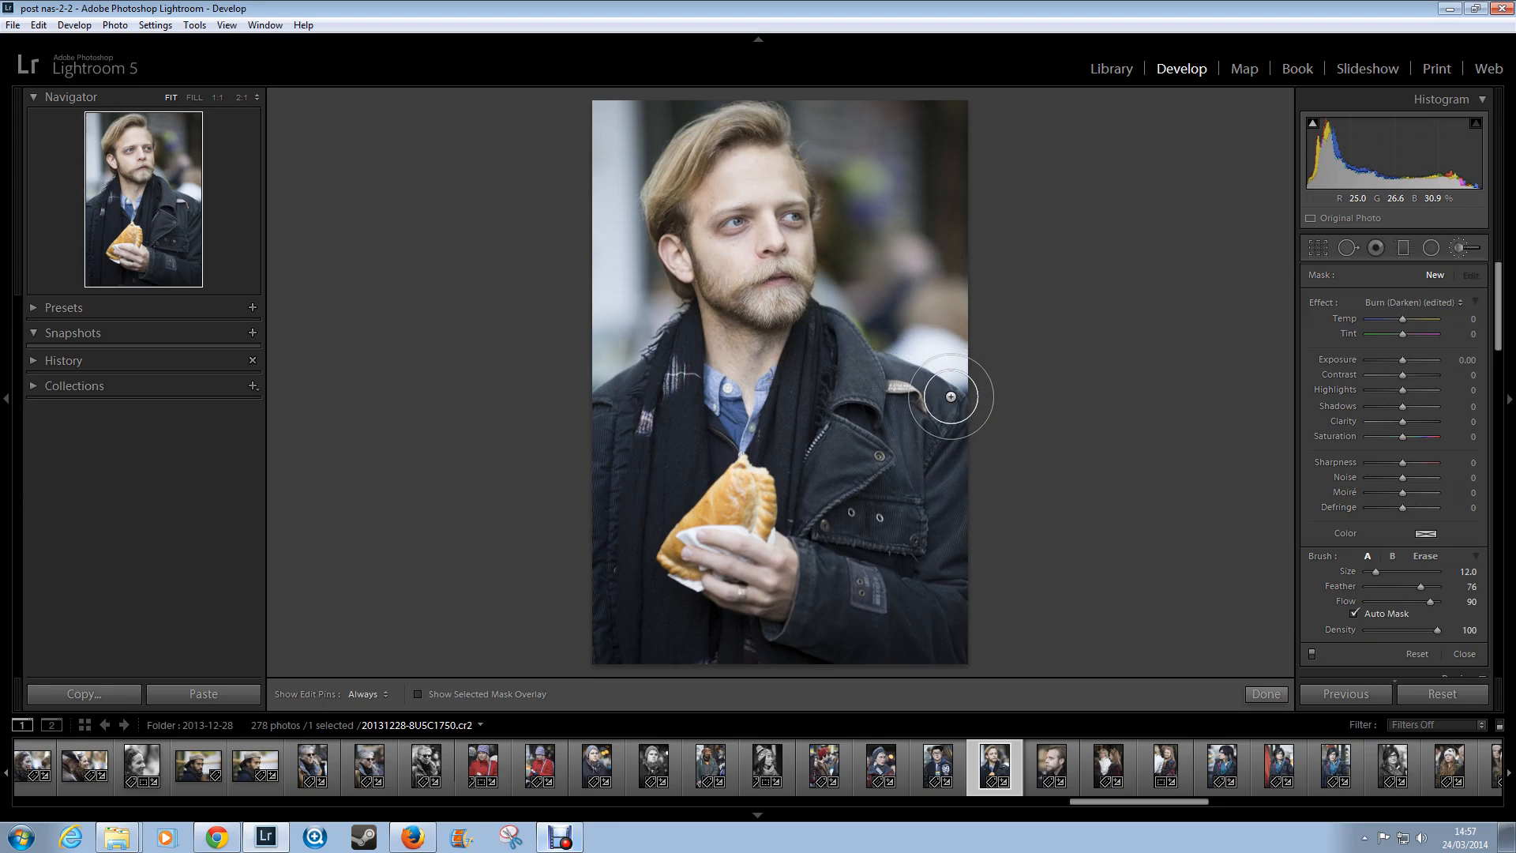
{"action": "scroll", "coordinate": [940, 299], "scroll_direction": "down", "scroll_amount": 1}
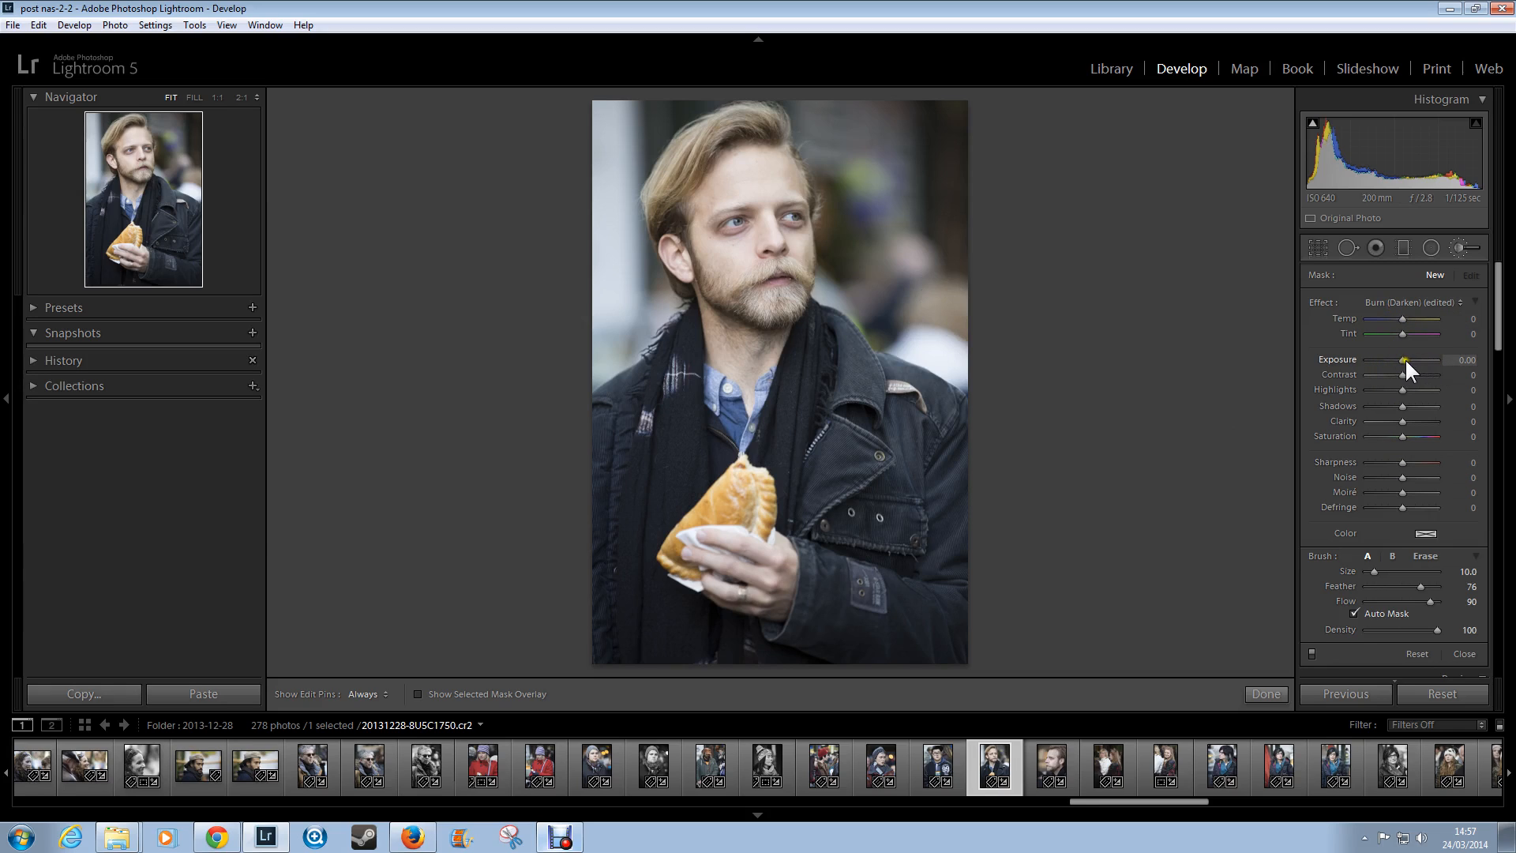
- Set the brush exposure to −0.41 and try a stroke over the white background patch above the shoulder, deleting that test adjustment
{"action": "left_click_drag", "start_coordinate": [1404, 358], "coordinate": [1402, 357]}
{"action": "mouse_move", "coordinate": [952, 368]}
{"action": "left_mouse_down"}
{"action": "mouse_move", "coordinate": [907, 348]}
{"action": "mouse_move", "coordinate": [954, 380]}
{"action": "mouse_move", "coordinate": [917, 354]}
{"action": "mouse_move", "coordinate": [922, 339]}
{"action": "mouse_move", "coordinate": [964, 377]}
{"action": "mouse_move", "coordinate": [909, 346]}
{"action": "mouse_move", "coordinate": [937, 342]}
{"action": "mouse_move", "coordinate": [970, 362]}
{"action": "mouse_move", "coordinate": [905, 354]}
{"action": "mouse_move", "coordinate": [926, 375]}
{"action": "mouse_move", "coordinate": [890, 353]}
{"action": "mouse_move", "coordinate": [933, 364]}
{"action": "mouse_move", "coordinate": [927, 341]}
{"action": "mouse_move", "coordinate": [947, 363]}
{"action": "mouse_move", "coordinate": [902, 341]}
{"action": "mouse_move", "coordinate": [961, 356]}
{"action": "mouse_move", "coordinate": [925, 346]}
{"action": "left_mouse_up"}
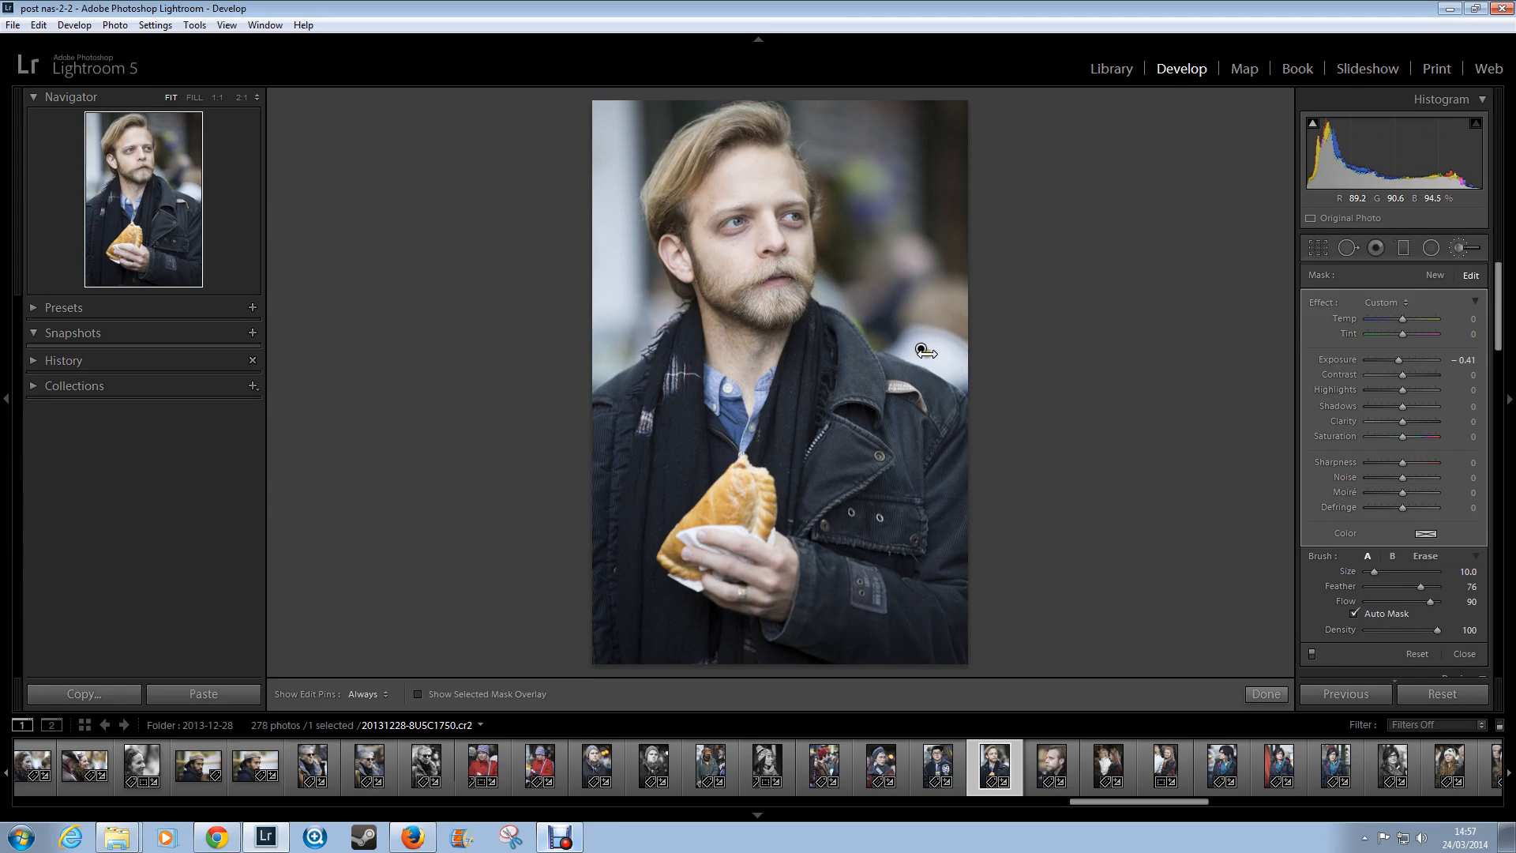
{"action": "key", "text": "Delete"}
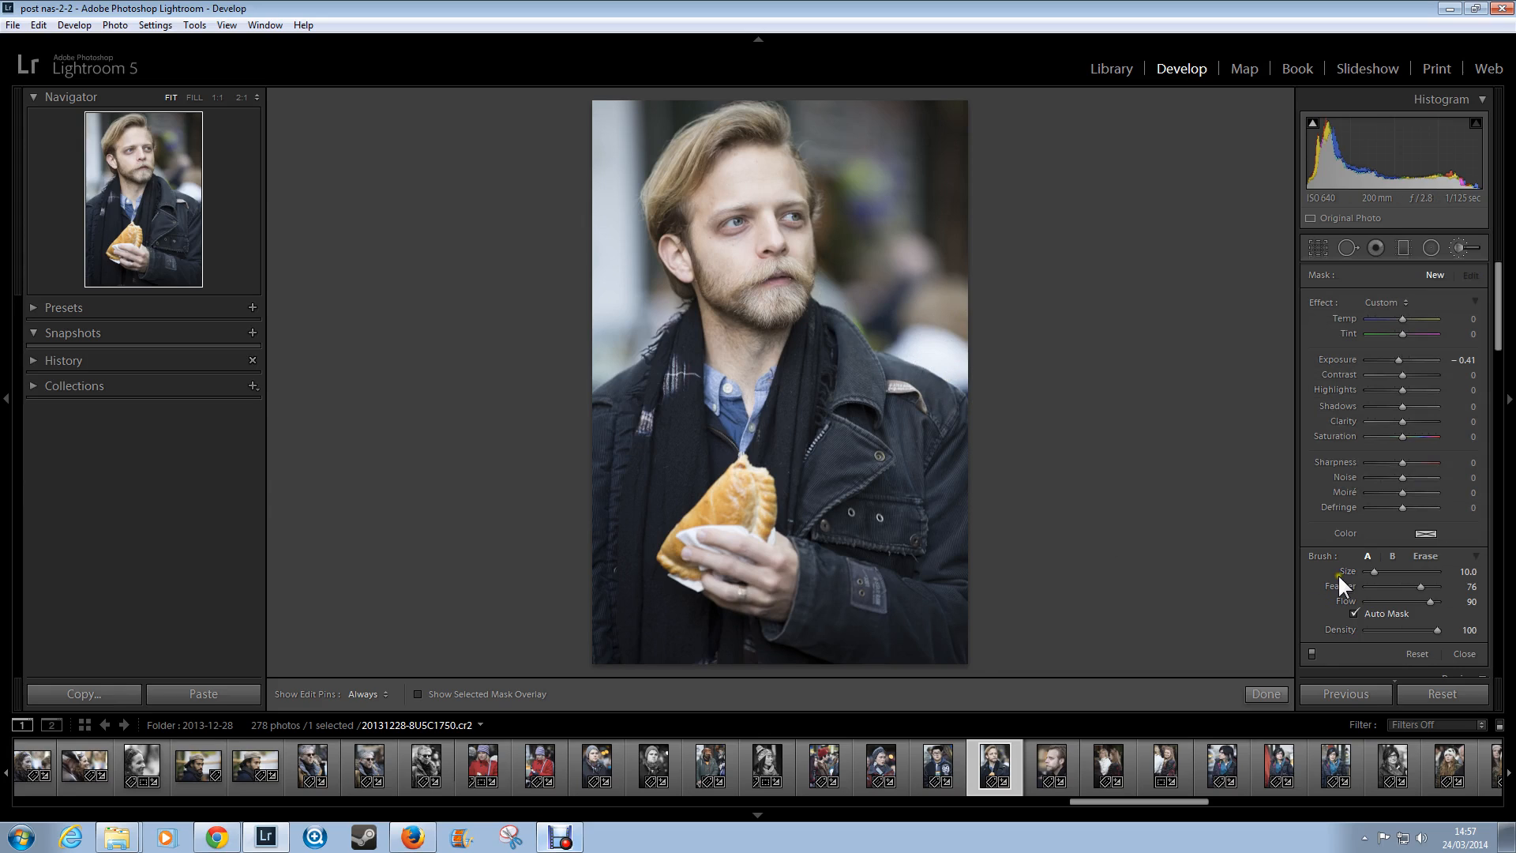
- Set the flow to 23 and brush size to 27, and paint the darkening over the white background patch at 1:1 zoom
{"action": "left_click_drag", "start_coordinate": [1427, 599], "coordinate": [1377, 596]}
{"action": "left_click", "coordinate": [214, 98]}
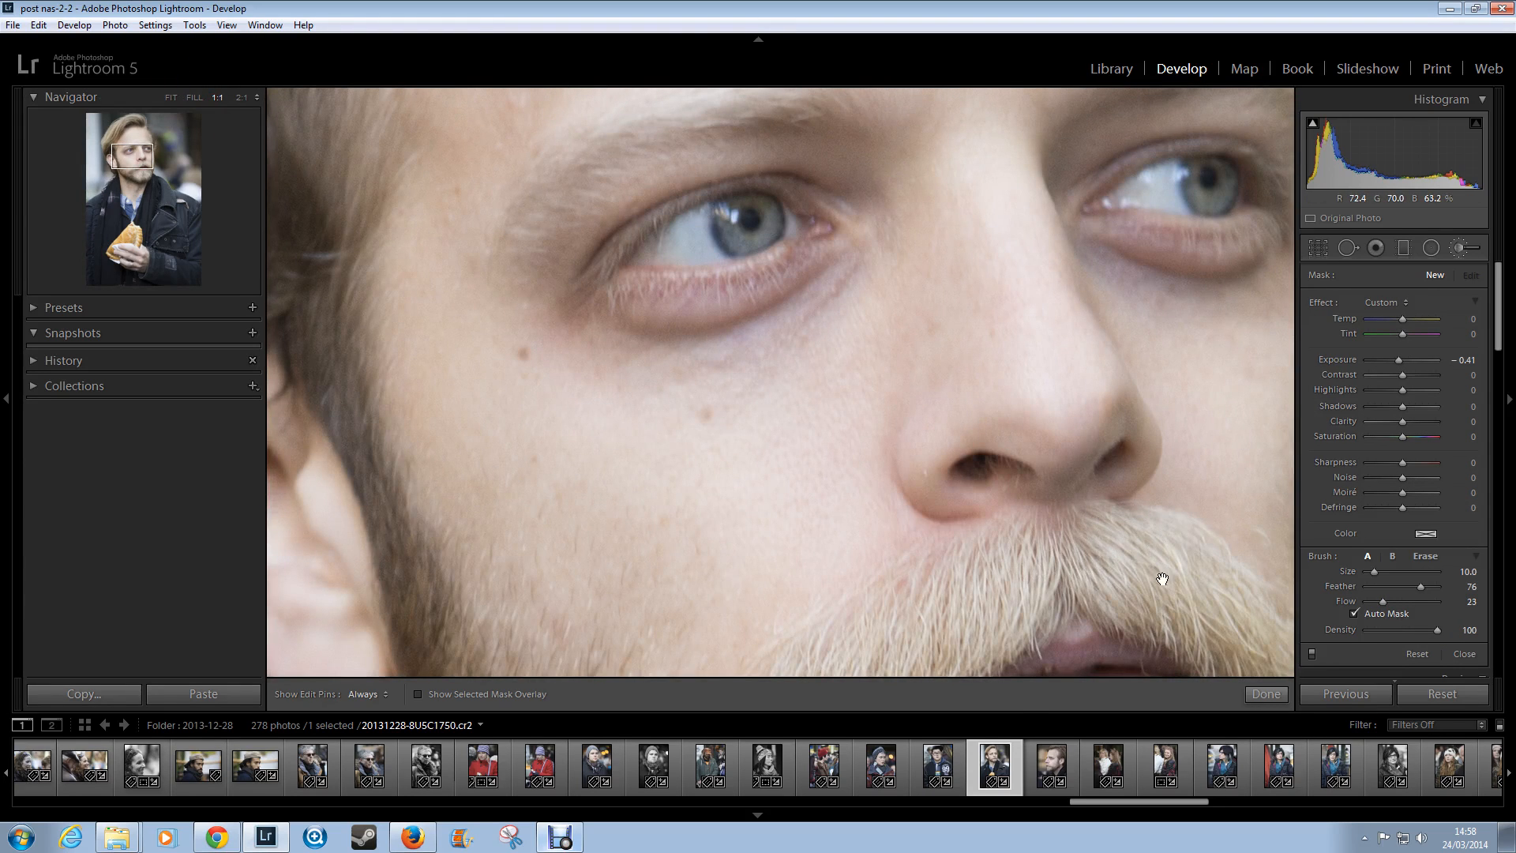
{"action": "mouse_move", "coordinate": [1161, 575]}
{"action": "left_mouse_down"}
{"action": "mouse_move", "coordinate": [653, 234]}
{"action": "mouse_move", "coordinate": [651, 342]}
{"action": "left_mouse_up"}
{"action": "left_click_drag", "start_coordinate": [1134, 508], "coordinate": [635, 205]}
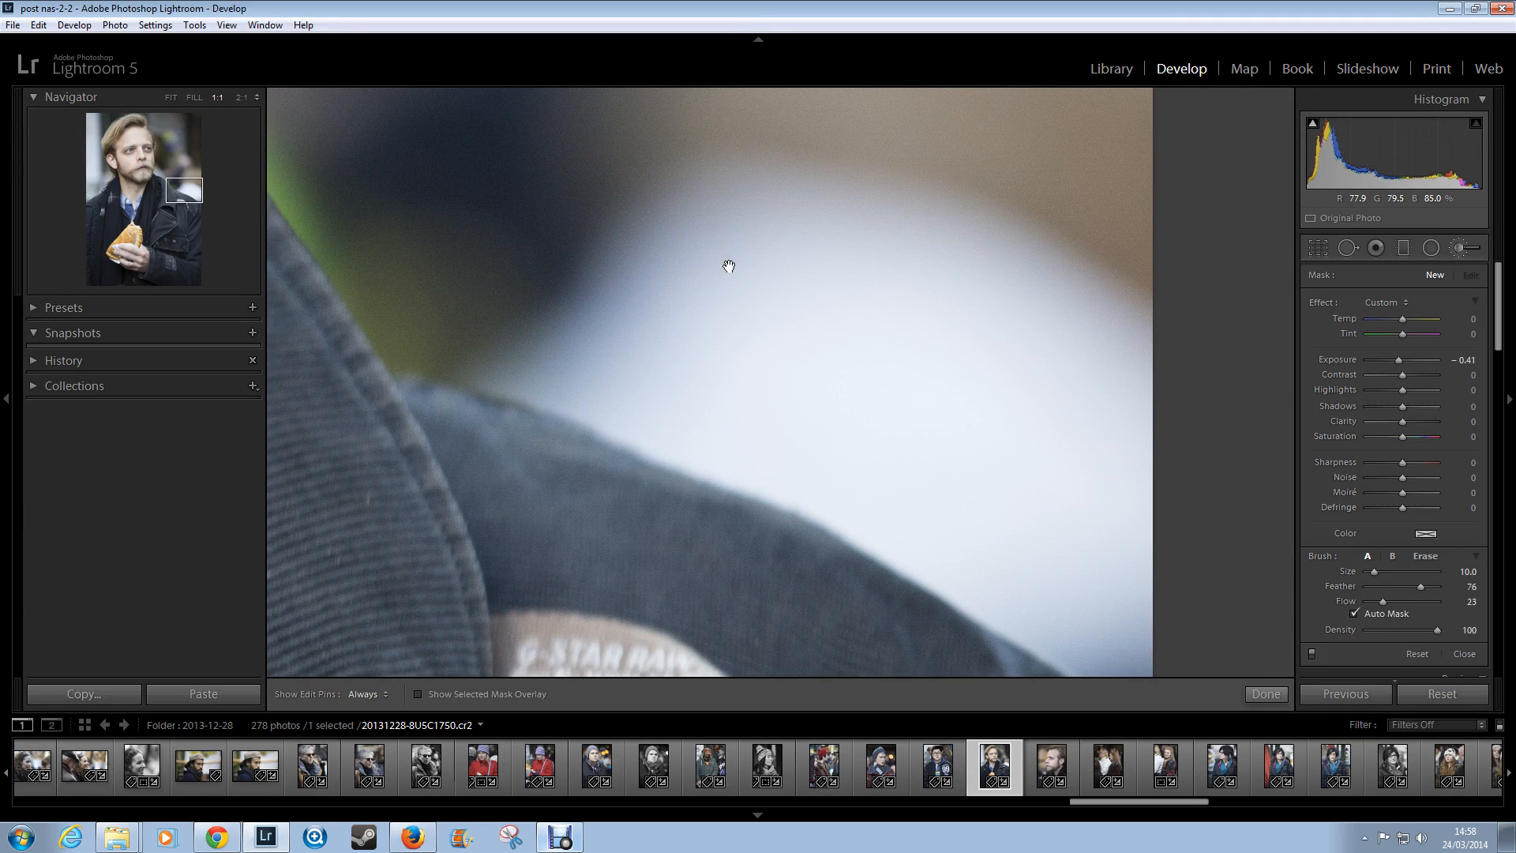
{"action": "left_click_drag", "start_coordinate": [846, 353], "coordinate": [759, 330]}
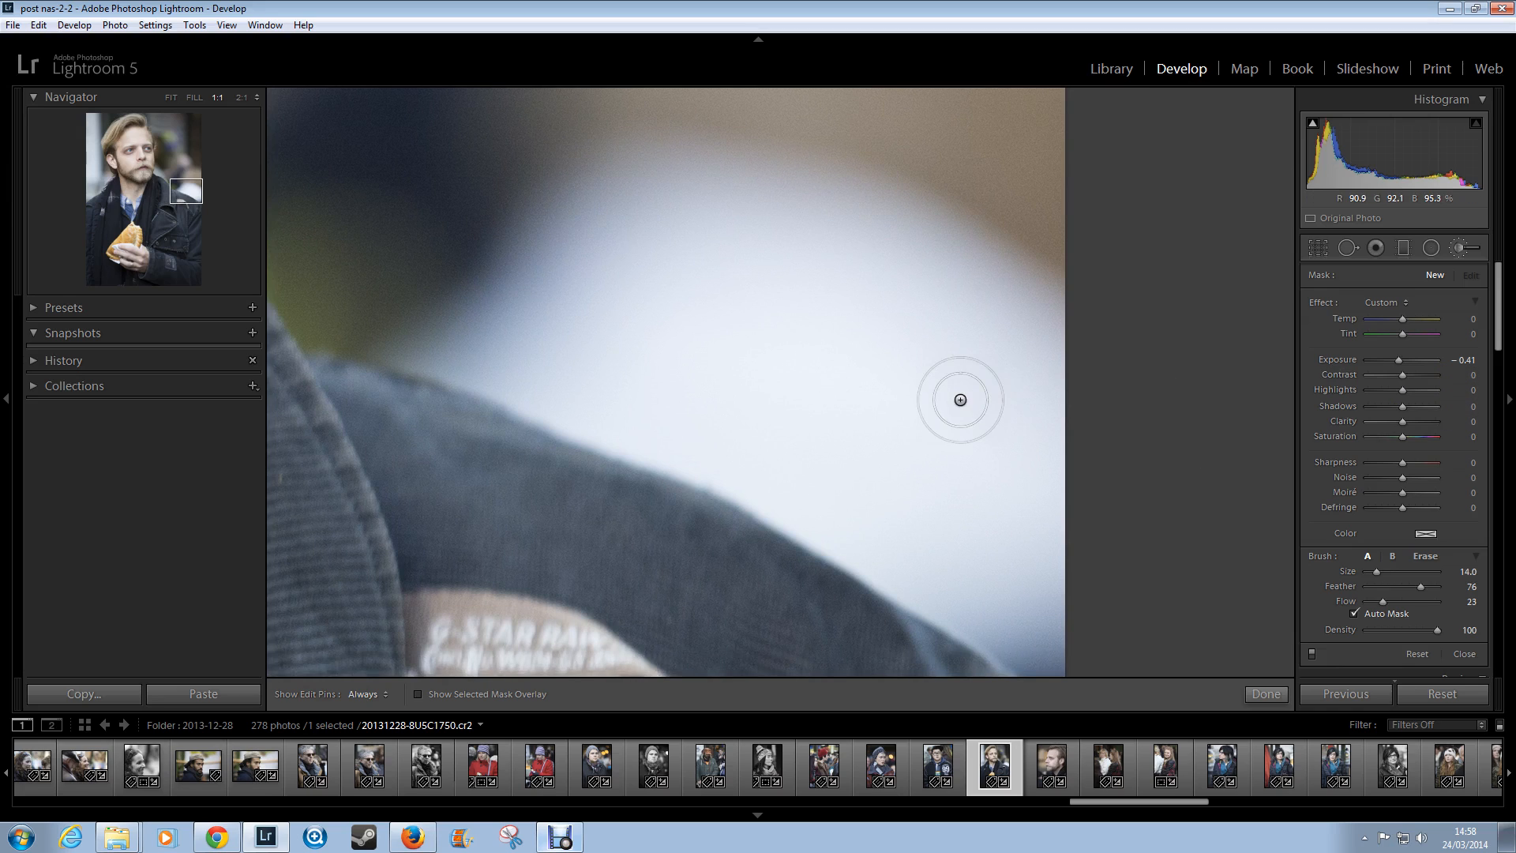
{"action": "scroll", "coordinate": [961, 397], "scroll_direction": "up", "scroll_amount": 5}
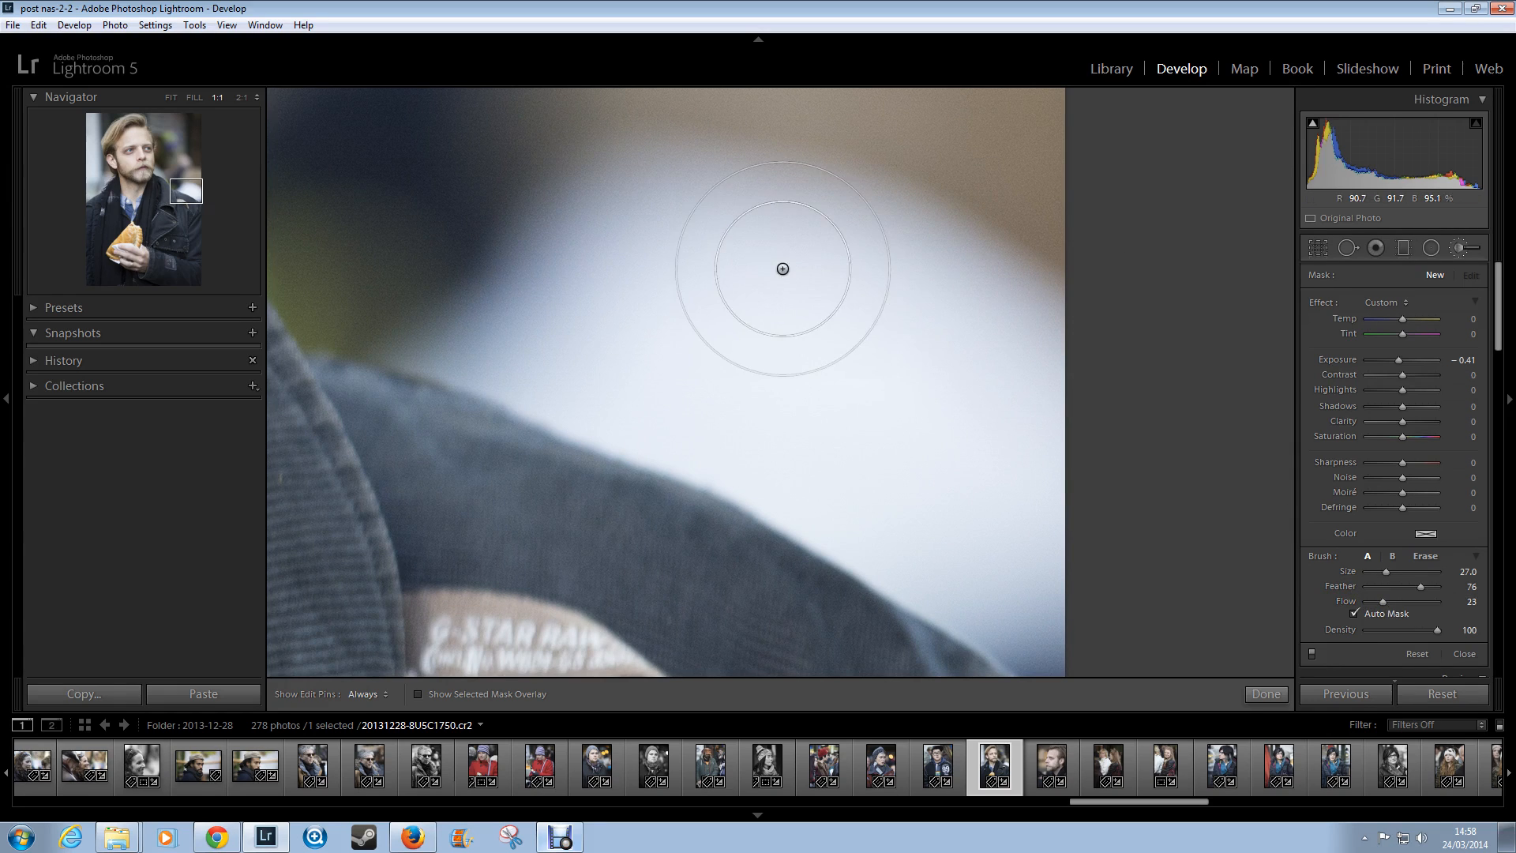
{"action": "mouse_move", "coordinate": [817, 296]}
{"action": "left_mouse_down"}
{"action": "mouse_move", "coordinate": [904, 314]}
{"action": "mouse_move", "coordinate": [1060, 325]}
{"action": "mouse_move", "coordinate": [979, 312]}
{"action": "mouse_move", "coordinate": [908, 272]}
{"action": "mouse_move", "coordinate": [687, 227]}
{"action": "mouse_move", "coordinate": [564, 257]}
{"action": "mouse_move", "coordinate": [486, 305]}
{"action": "mouse_move", "coordinate": [607, 343]}
{"action": "mouse_move", "coordinate": [513, 327]}
{"action": "mouse_move", "coordinate": [718, 417]}
{"action": "mouse_move", "coordinate": [1049, 621]}
{"action": "mouse_move", "coordinate": [1029, 551]}
{"action": "mouse_move", "coordinate": [537, 233]}
{"action": "mouse_move", "coordinate": [1126, 454]}
{"action": "mouse_move", "coordinate": [932, 292]}
{"action": "mouse_move", "coordinate": [636, 193]}
{"action": "mouse_move", "coordinate": [864, 430]}
{"action": "mouse_move", "coordinate": [1139, 589]}
{"action": "mouse_move", "coordinate": [1045, 426]}
{"action": "mouse_move", "coordinate": [877, 297]}
{"action": "mouse_move", "coordinate": [746, 252]}
{"action": "mouse_move", "coordinate": [635, 254]}
{"action": "mouse_move", "coordinate": [555, 317]}
{"action": "mouse_move", "coordinate": [454, 329]}
{"action": "mouse_move", "coordinate": [620, 278]}
{"action": "mouse_move", "coordinate": [697, 225]}
{"action": "mouse_move", "coordinate": [828, 240]}
{"action": "mouse_move", "coordinate": [925, 365]}
{"action": "mouse_move", "coordinate": [709, 334]}
{"action": "mouse_move", "coordinate": [927, 564]}
{"action": "mouse_move", "coordinate": [943, 479]}
{"action": "mouse_move", "coordinate": [821, 409]}
{"action": "mouse_move", "coordinate": [1093, 510]}
{"action": "mouse_move", "coordinate": [610, 244]}
{"action": "mouse_move", "coordinate": [610, 263]}
{"action": "mouse_move", "coordinate": [980, 416]}
{"action": "left_mouse_up"}
- Turn off Auto Mask and show the selected mask overlay, cycling through its colours back to red
{"action": "left_click", "coordinate": [1354, 613]}
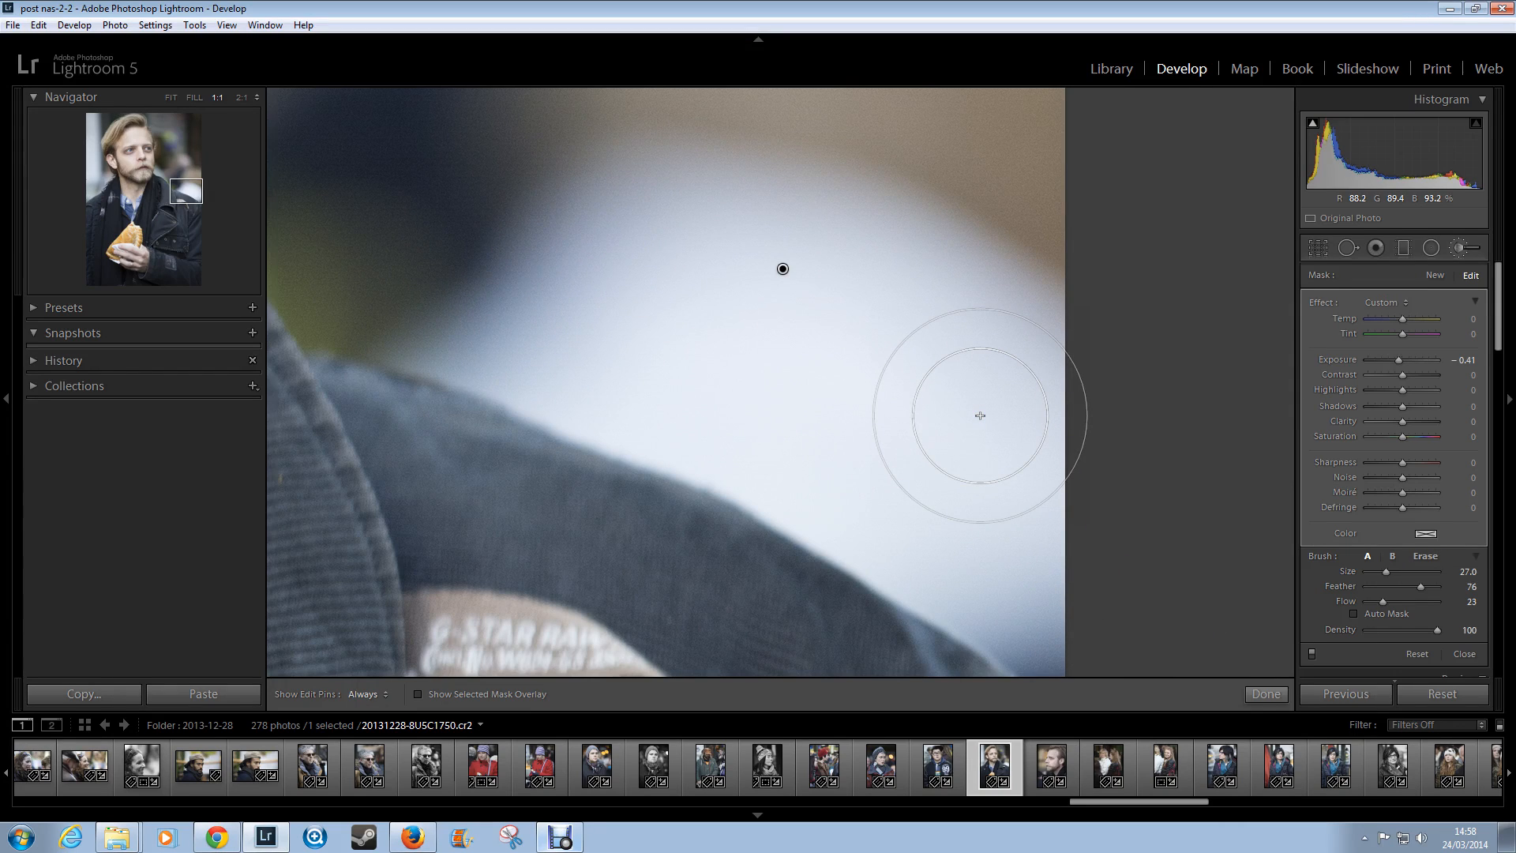
{"action": "key", "text": "o"}
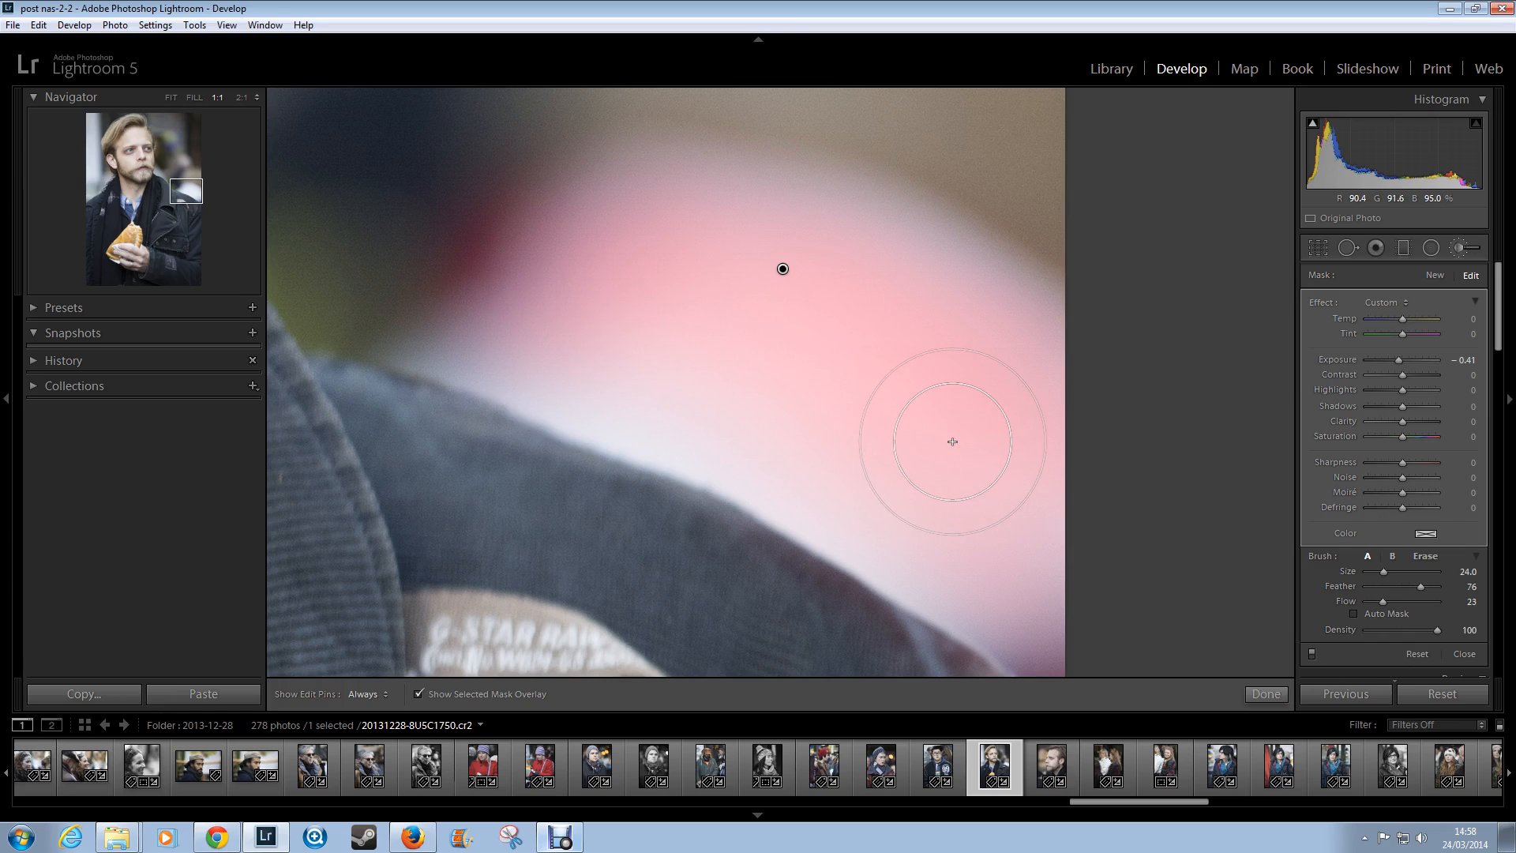
{"action": "key", "text": "shift"}
{"action": "key", "text": "shift+o"}
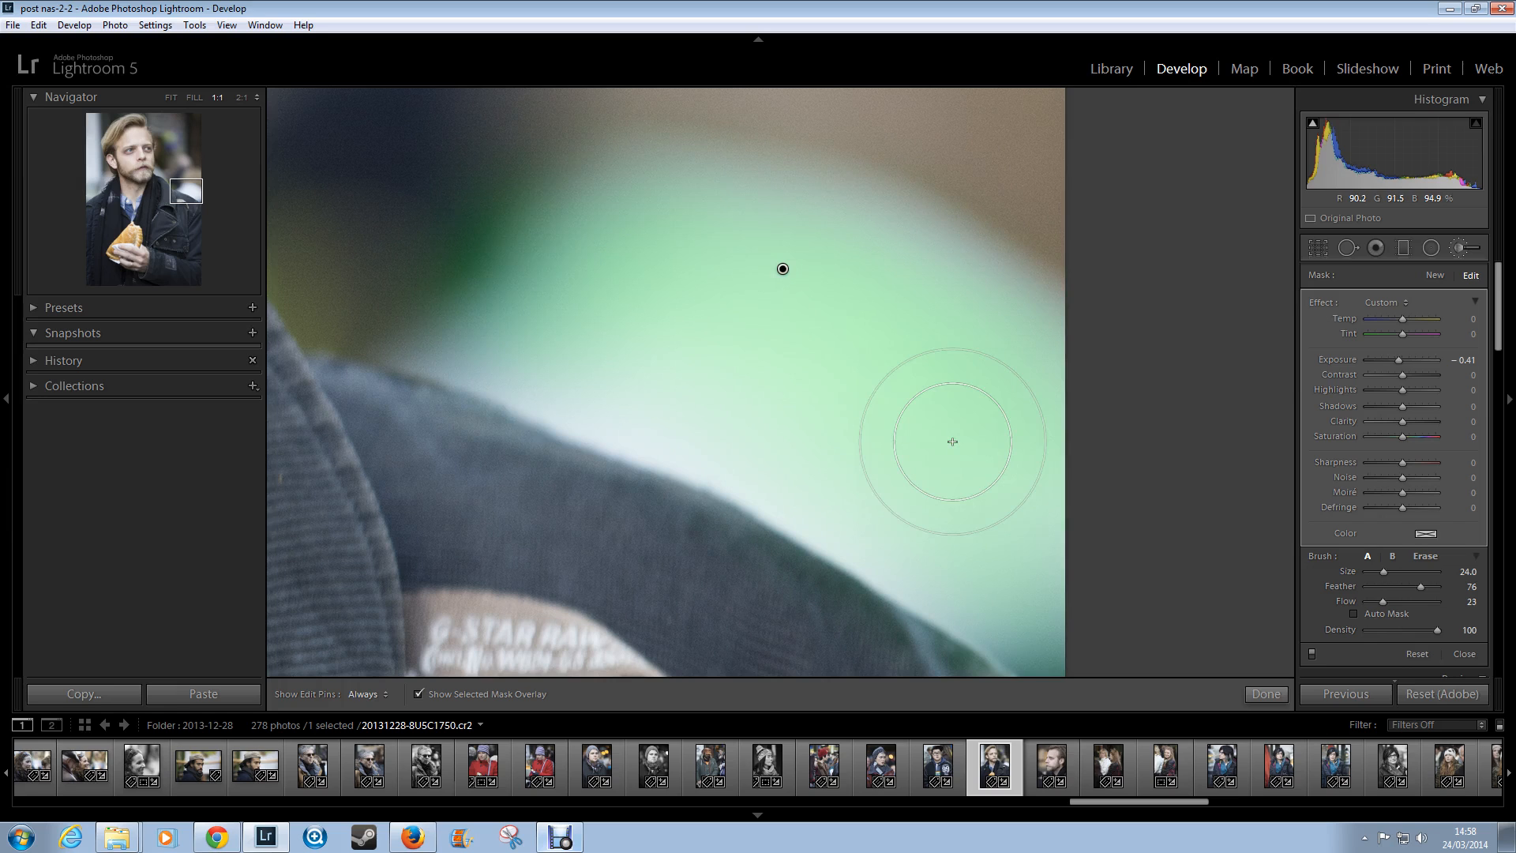
{"action": "key", "text": "shift+o"}
{"action": "key", "text": "shift+o"}
{"action": "key", "text": "shift+o"}
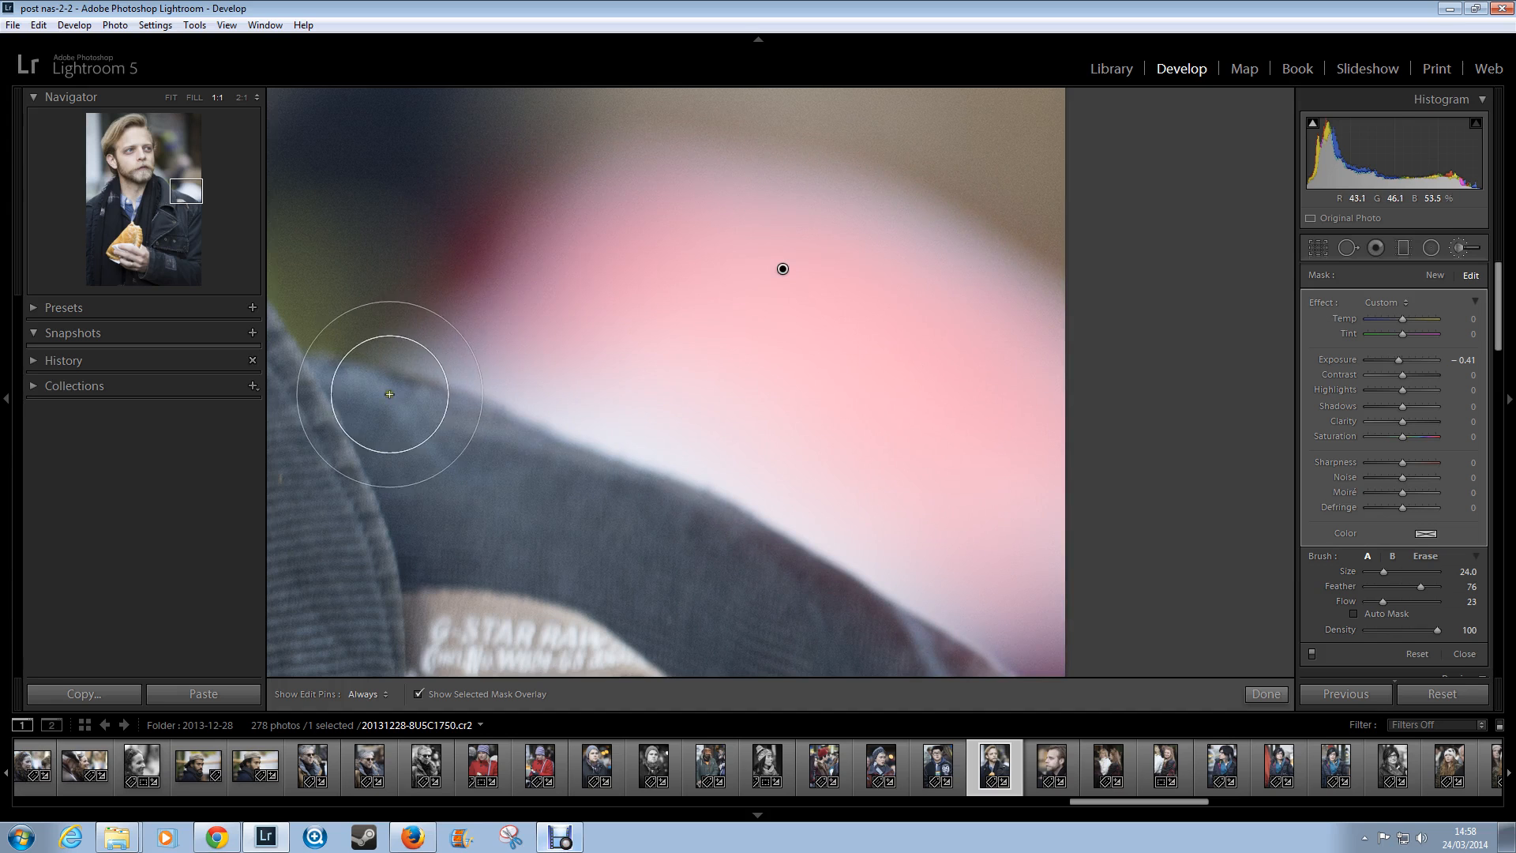
- Extend the mask along the jacket edge and over the rest of the white patch, then finish brushing and view the whole photo
{"action": "key", "text": "h"}
{"action": "mouse_move", "coordinate": [482, 388]}
{"action": "left_mouse_down"}
{"action": "mouse_move", "coordinate": [738, 473]}
{"action": "mouse_move", "coordinate": [690, 437]}
{"action": "mouse_move", "coordinate": [549, 399]}
{"action": "mouse_move", "coordinate": [823, 518]}
{"action": "mouse_move", "coordinate": [941, 614]}
{"action": "mouse_move", "coordinate": [694, 472]}
{"action": "mouse_move", "coordinate": [1005, 671]}
{"action": "left_mouse_up"}
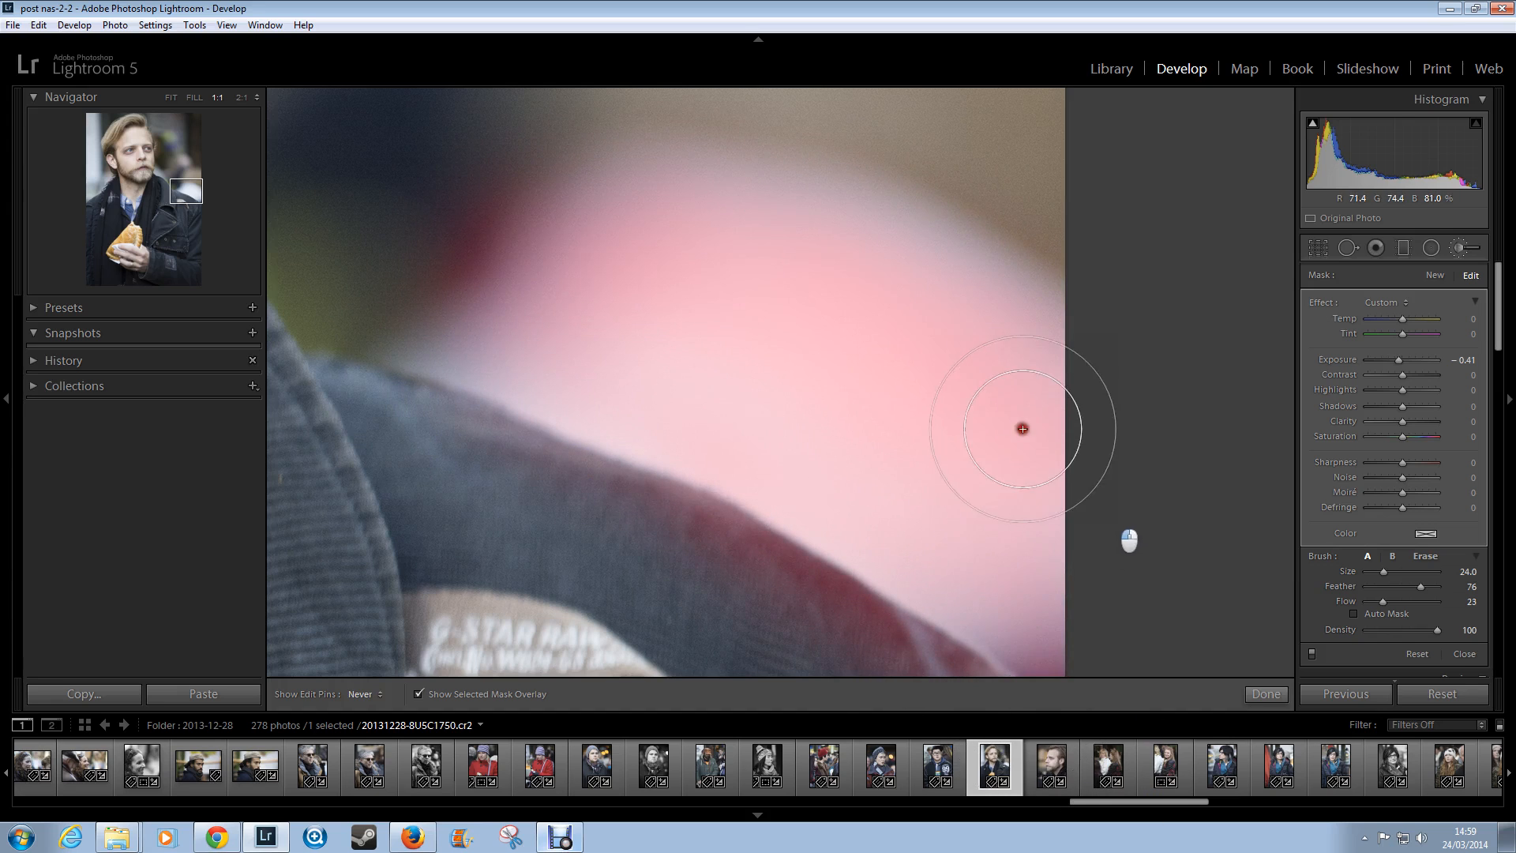
{"action": "mouse_move", "coordinate": [1005, 367]}
{"action": "left_mouse_down"}
{"action": "mouse_move", "coordinate": [958, 220]}
{"action": "mouse_move", "coordinate": [1012, 281]}
{"action": "mouse_move", "coordinate": [973, 246]}
{"action": "mouse_move", "coordinate": [605, 176]}
{"action": "mouse_move", "coordinate": [768, 213]}
{"action": "mouse_move", "coordinate": [434, 284]}
{"action": "mouse_move", "coordinate": [481, 334]}
{"action": "mouse_move", "coordinate": [393, 332]}
{"action": "mouse_move", "coordinate": [846, 501]}
{"action": "mouse_move", "coordinate": [434, 393]}
{"action": "mouse_move", "coordinate": [977, 601]}
{"action": "mouse_move", "coordinate": [751, 281]}
{"action": "mouse_move", "coordinate": [951, 531]}
{"action": "mouse_move", "coordinate": [1090, 413]}
{"action": "mouse_move", "coordinate": [608, 204]}
{"action": "mouse_move", "coordinate": [1134, 477]}
{"action": "mouse_move", "coordinate": [792, 447]}
{"action": "mouse_move", "coordinate": [768, 281]}
{"action": "mouse_move", "coordinate": [1088, 376]}
{"action": "mouse_move", "coordinate": [1082, 555]}
{"action": "left_mouse_up"}
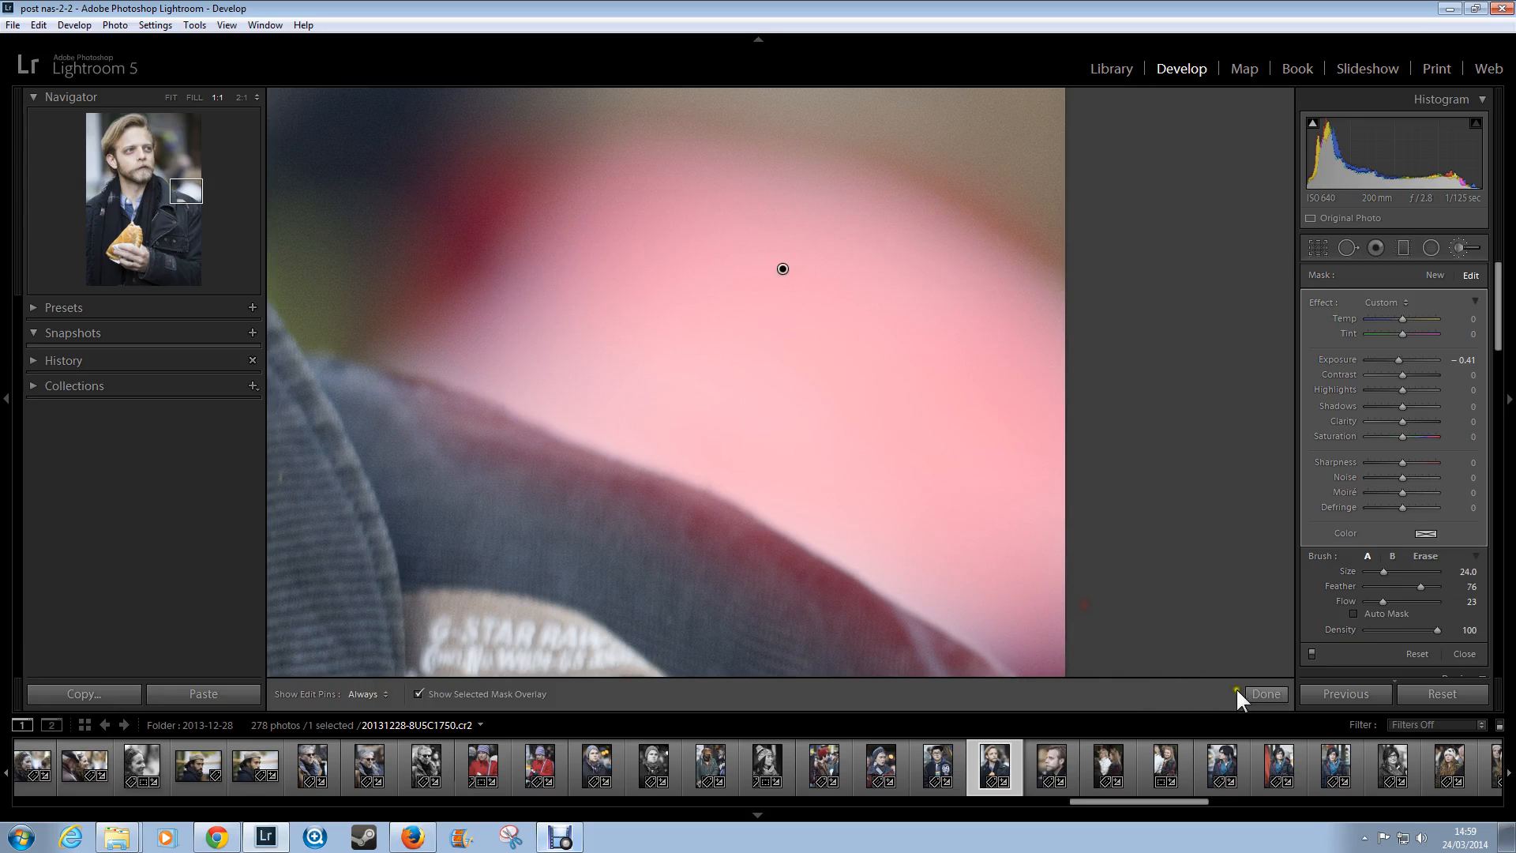
{"action": "left_click", "coordinate": [1263, 693]}
{"action": "left_click", "coordinate": [833, 362]}
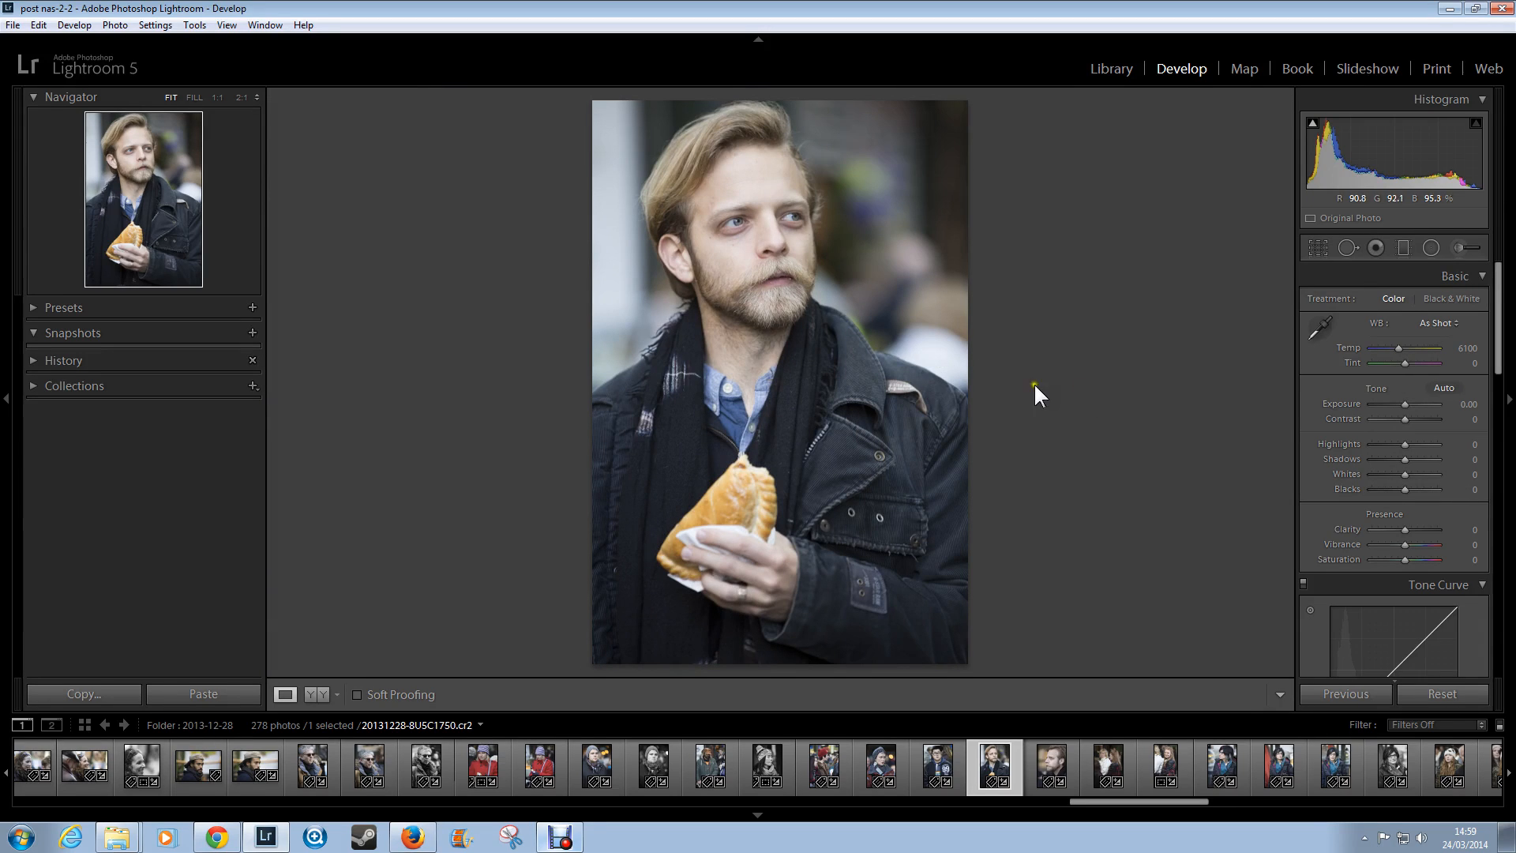
- Reselect the existing brush adjustment on the white patch and set the brush size to 7, viewing that area at 1:1
{"action": "left_click", "coordinate": [1459, 249]}
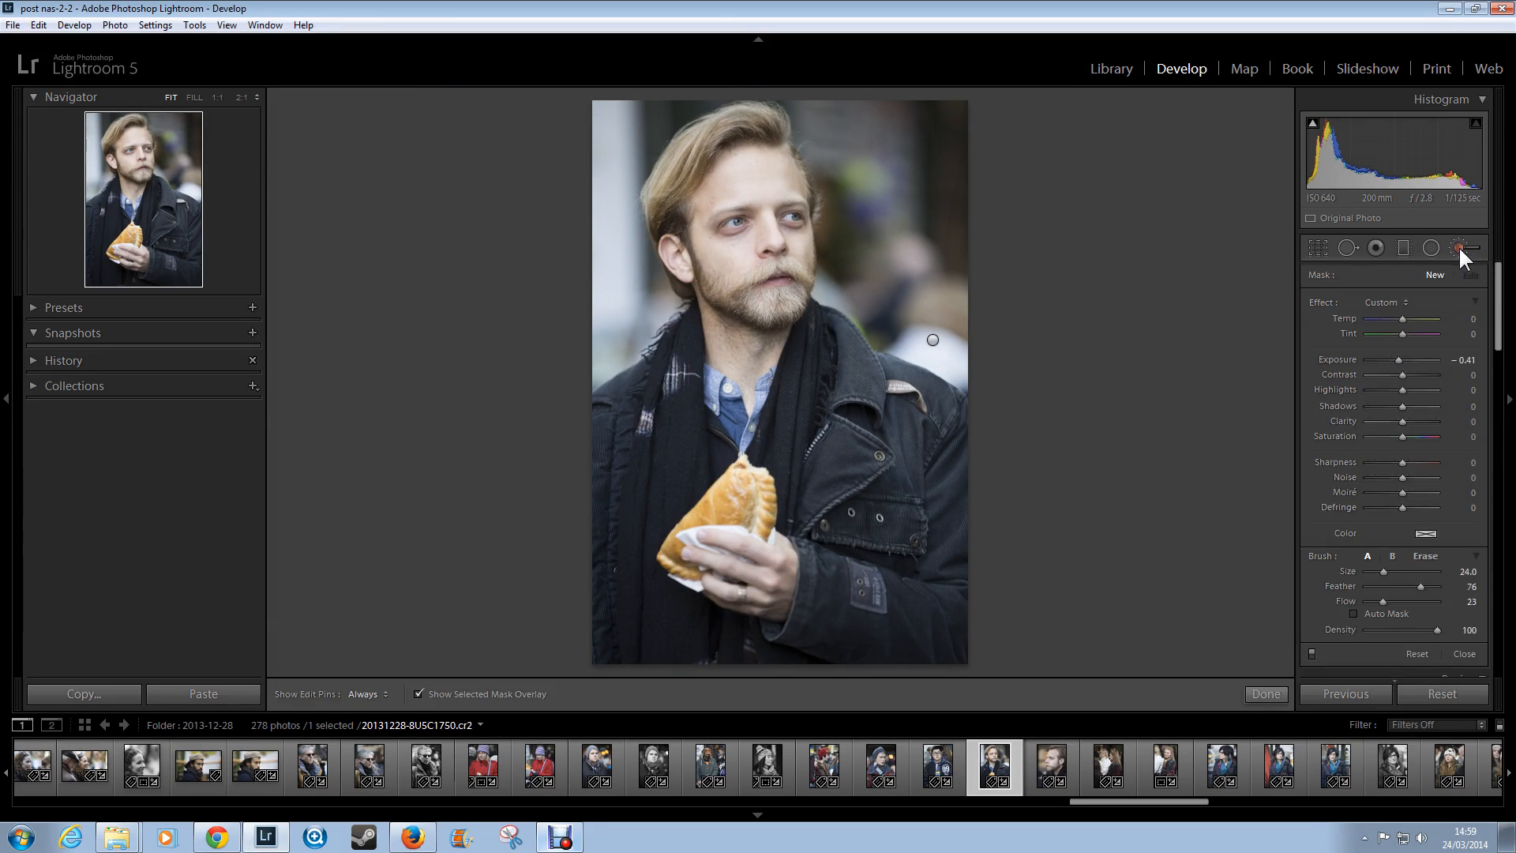
{"action": "left_click", "coordinate": [932, 342]}
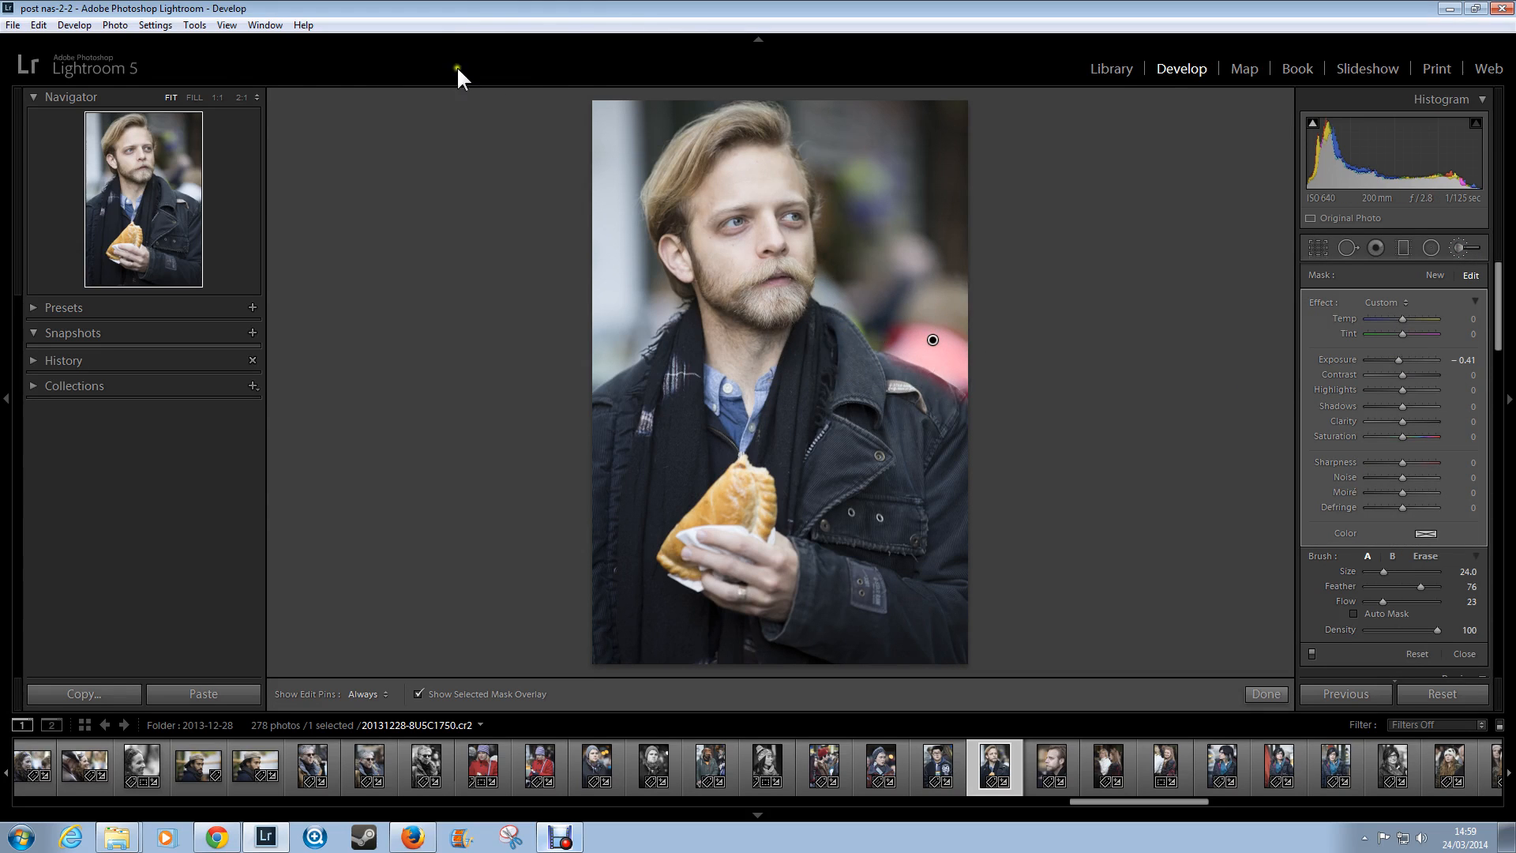
{"action": "scroll", "coordinate": [898, 331], "scroll_direction": "down", "scroll_amount": 4}
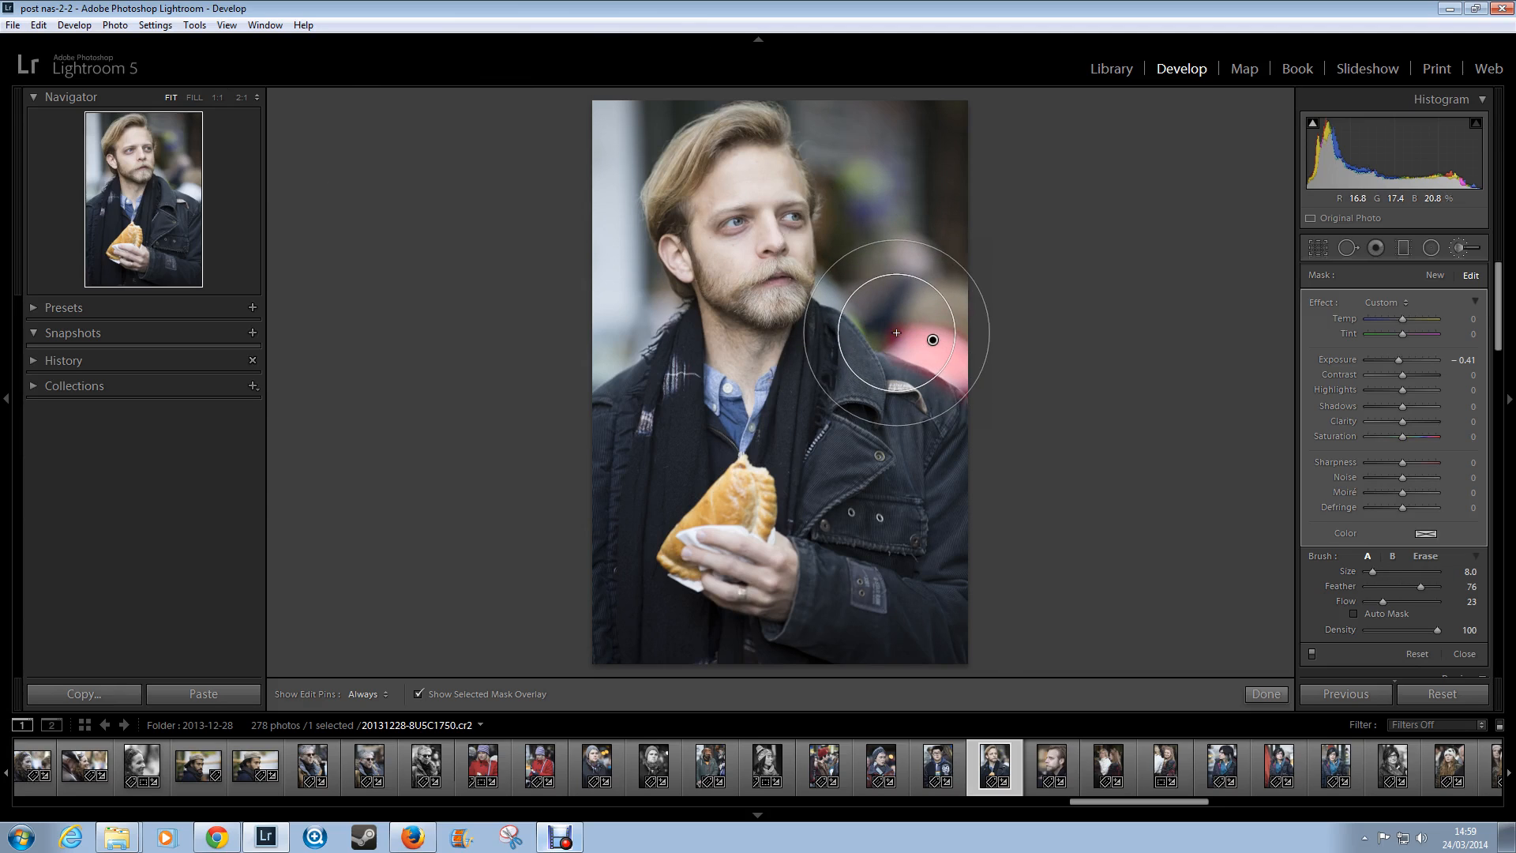
{"action": "scroll", "coordinate": [896, 332], "scroll_direction": "down", "scroll_amount": 1}
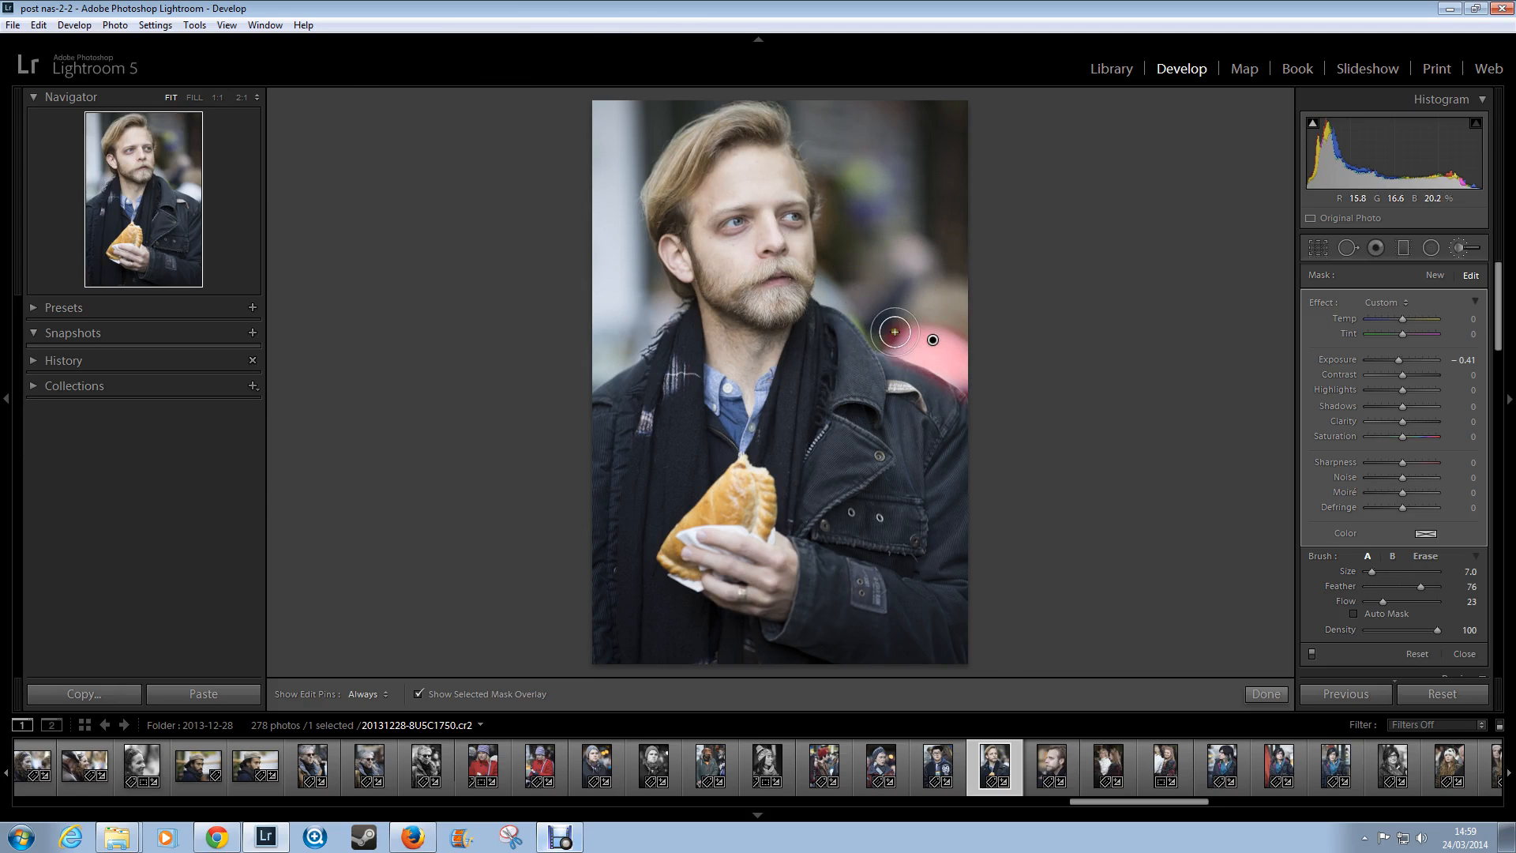
{"action": "left_click", "coordinate": [218, 98]}
{"action": "left_click", "coordinate": [185, 190]}
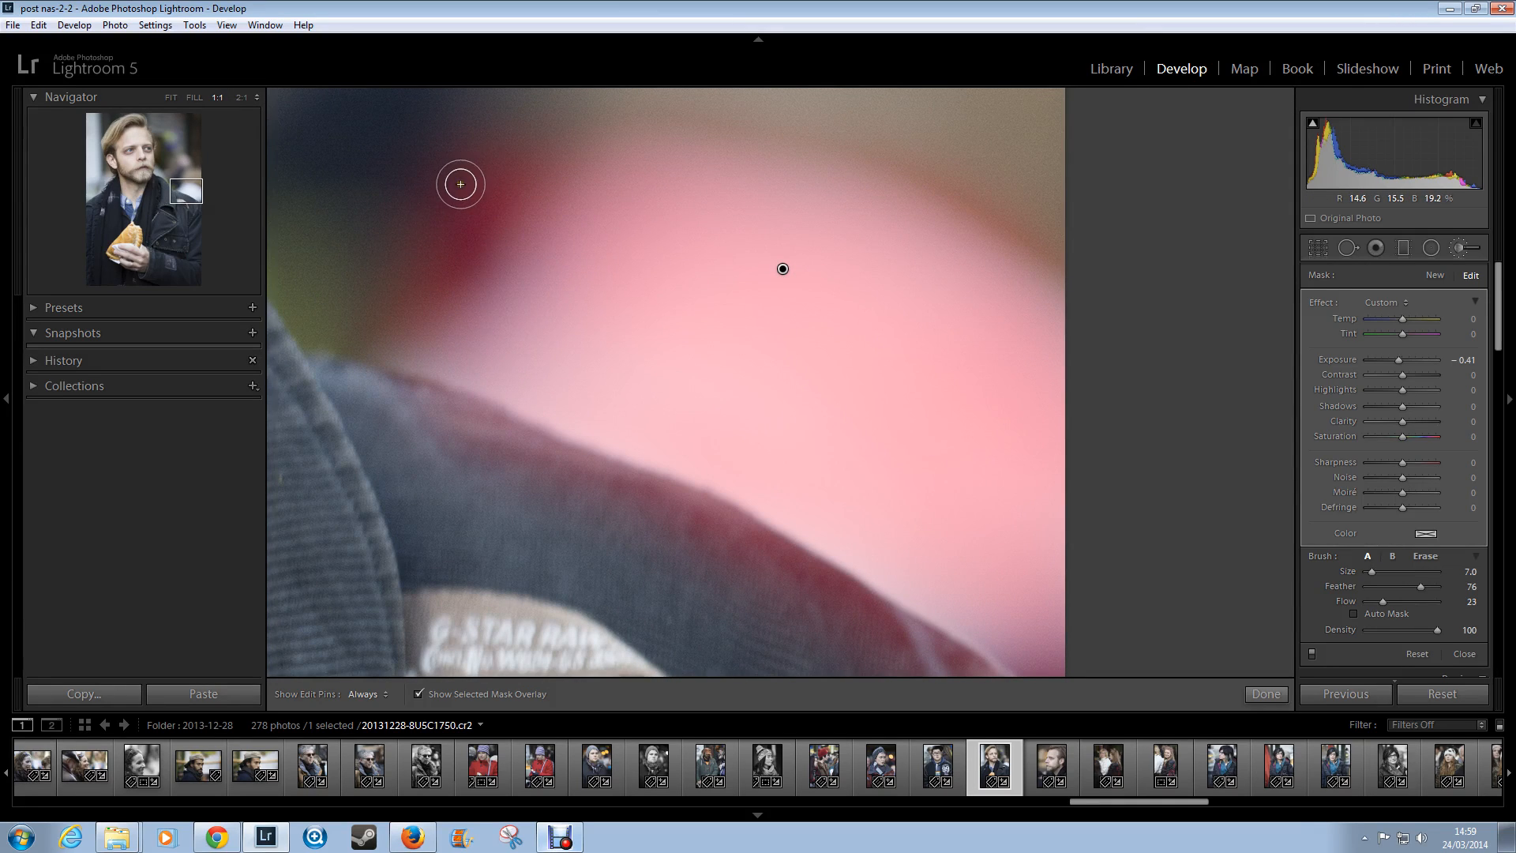
- Erase the mask spill over the dark background beside the white patch using a size 12 eraser
{"action": "key", "text": "alt"}
{"action": "scroll", "coordinate": [464, 180], "scroll_direction": "up", "scroll_amount": 3}
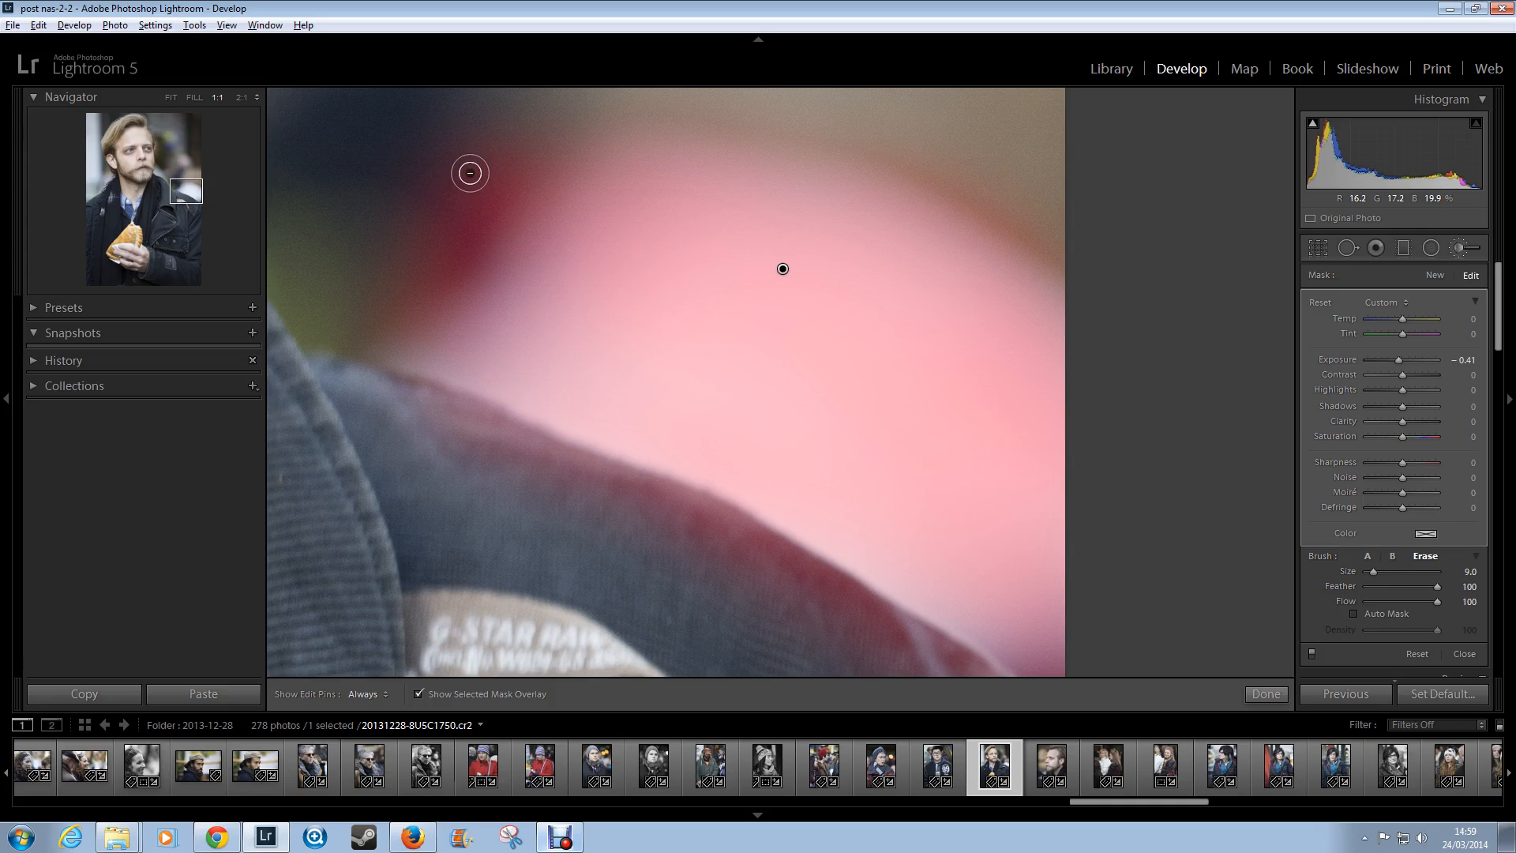
{"action": "key", "text": "h"}
{"action": "scroll", "coordinate": [434, 156], "scroll_direction": "up", "scroll_amount": 3}
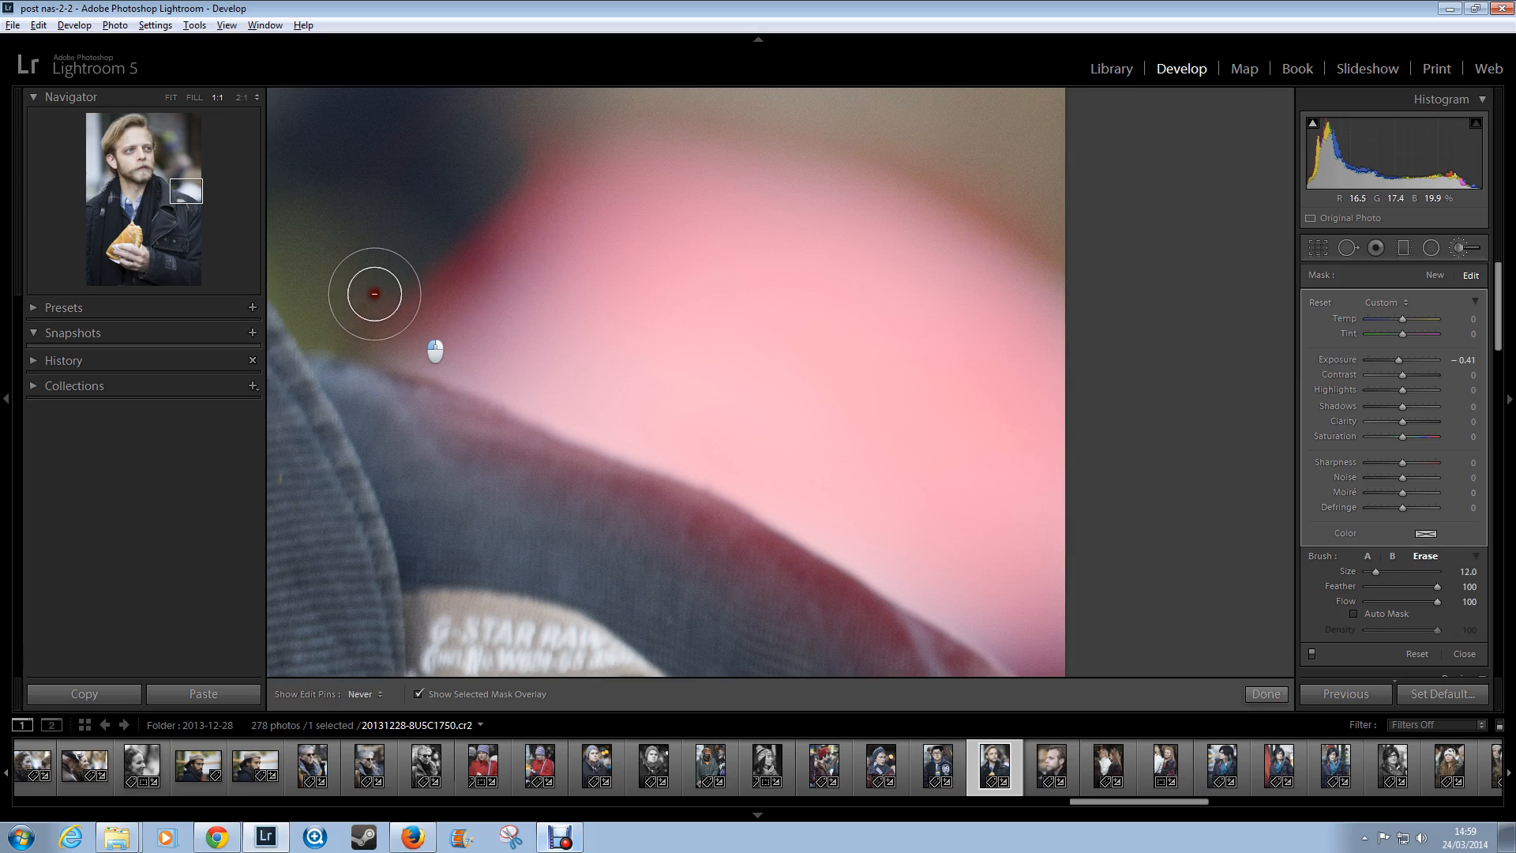
{"action": "mouse_move", "coordinate": [374, 294]}
{"action": "left_mouse_down"}
{"action": "mouse_move", "coordinate": [366, 308]}
{"action": "mouse_move", "coordinate": [466, 253]}
{"action": "mouse_move", "coordinate": [525, 145]}
{"action": "left_mouse_up"}
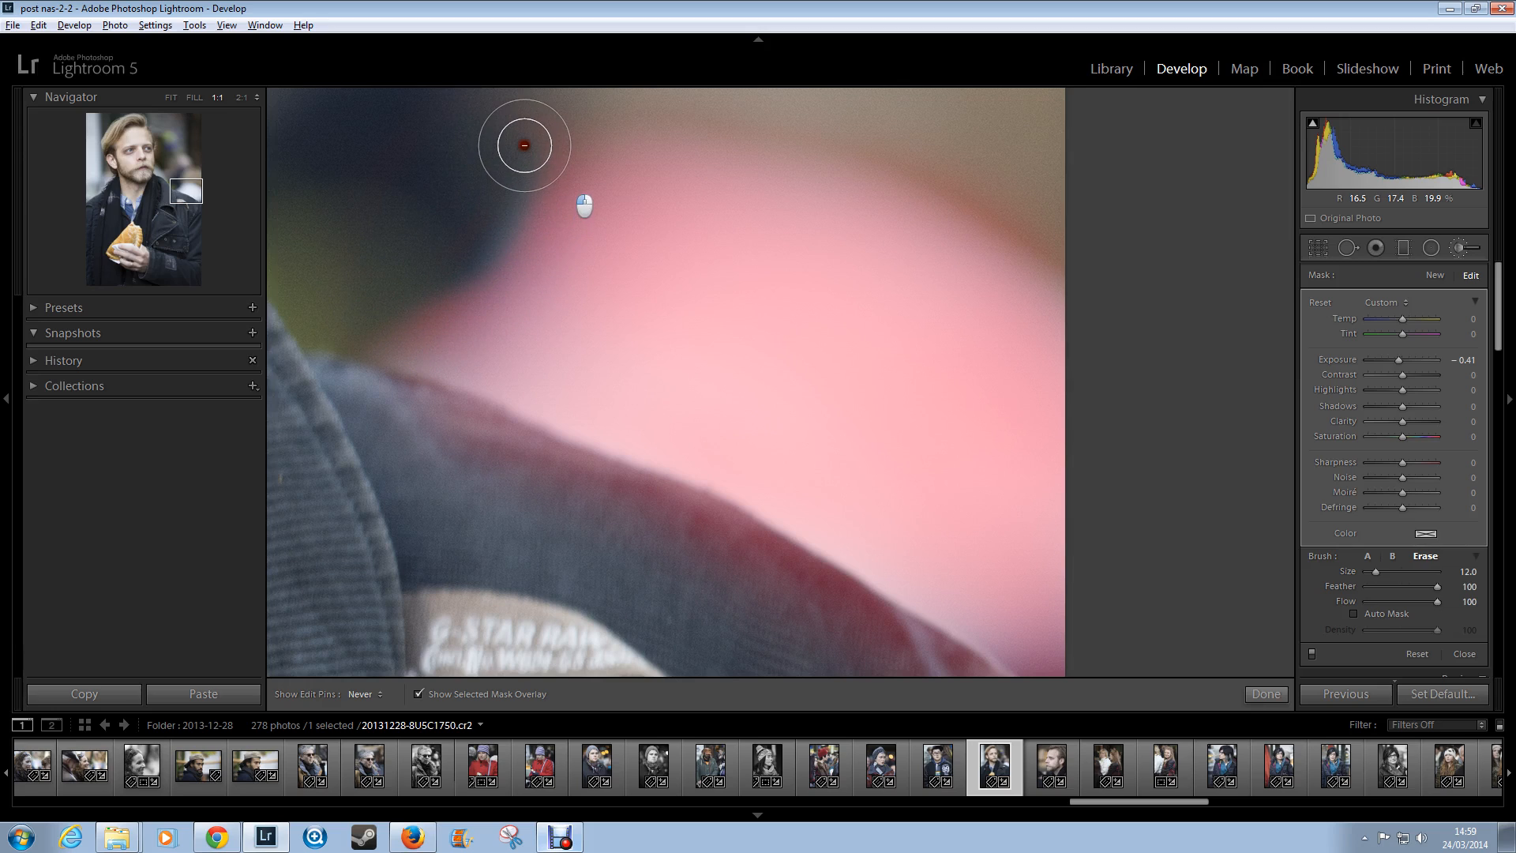
{"action": "key", "text": "h"}
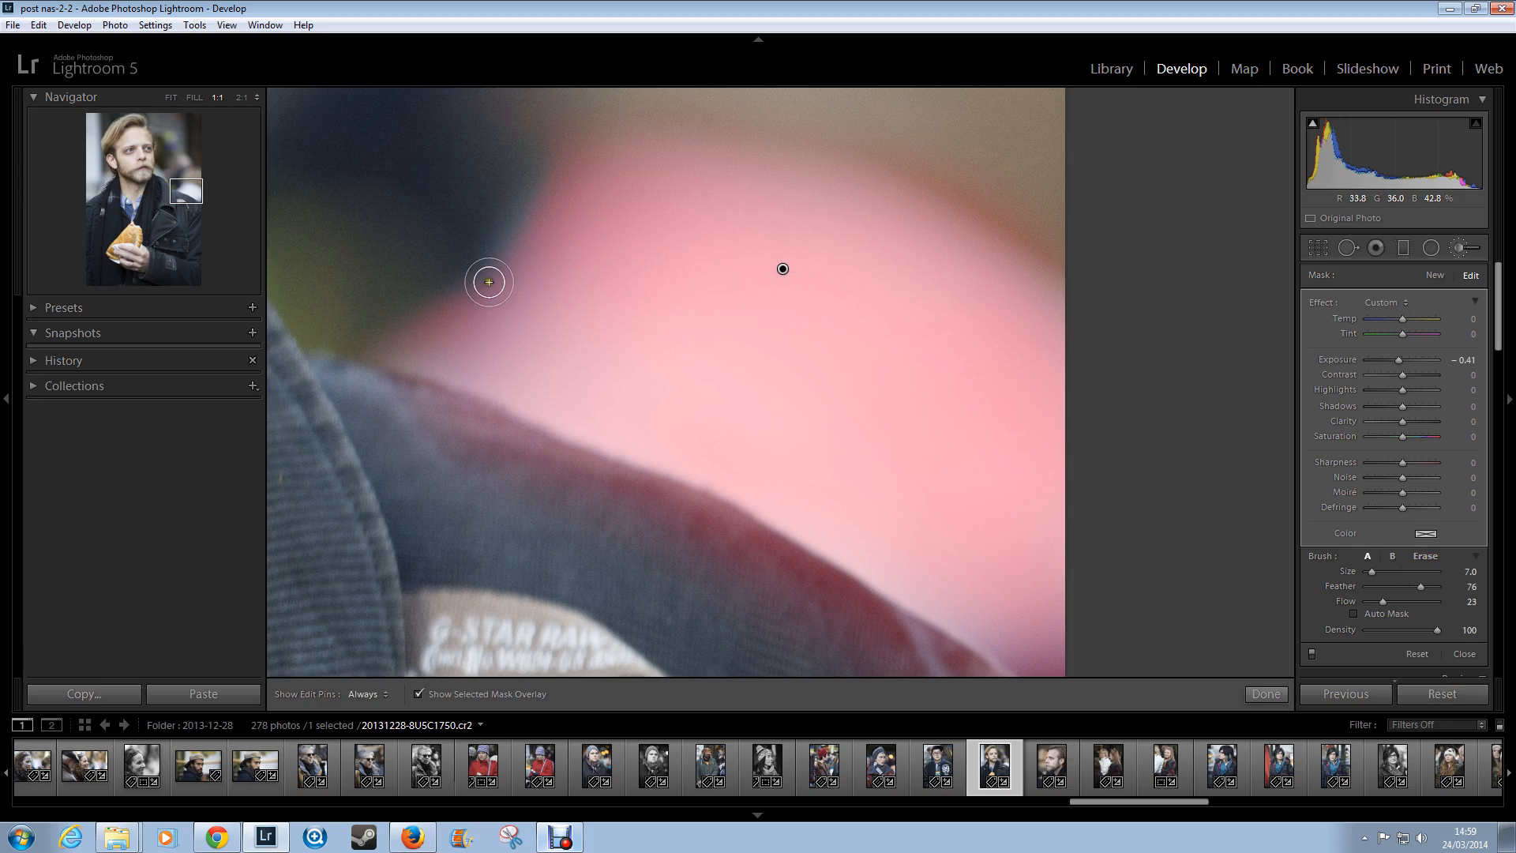
- Set the brush size to 12 and paint the mask along the white patch's edge where it meets the jacket
{"action": "key", "text": "h"}
{"action": "mouse_move", "coordinate": [489, 281]}
{"action": "left_mouse_down"}
{"action": "mouse_move", "coordinate": [557, 196]}
{"action": "mouse_move", "coordinate": [499, 267]}
{"action": "mouse_move", "coordinate": [523, 225]}
{"action": "mouse_move", "coordinate": [561, 210]}
{"action": "mouse_move", "coordinate": [531, 247]}
{"action": "mouse_move", "coordinate": [445, 314]}
{"action": "mouse_move", "coordinate": [681, 447]}
{"action": "mouse_move", "coordinate": [532, 396]}
{"action": "left_mouse_up"}
{"action": "scroll", "coordinate": [531, 384], "scroll_direction": "up", "scroll_amount": 5}
{"action": "mouse_move", "coordinate": [420, 359]}
{"action": "left_mouse_down"}
{"action": "mouse_move", "coordinate": [861, 529]}
{"action": "mouse_move", "coordinate": [1006, 651]}
{"action": "mouse_move", "coordinate": [932, 627]}
{"action": "mouse_move", "coordinate": [1040, 680]}
{"action": "left_mouse_up"}
- Erase the mask spill from the jacket shoulder, repainting the white patch's border, then finish the brush edit and view the full photo
{"action": "key", "text": "alt"}
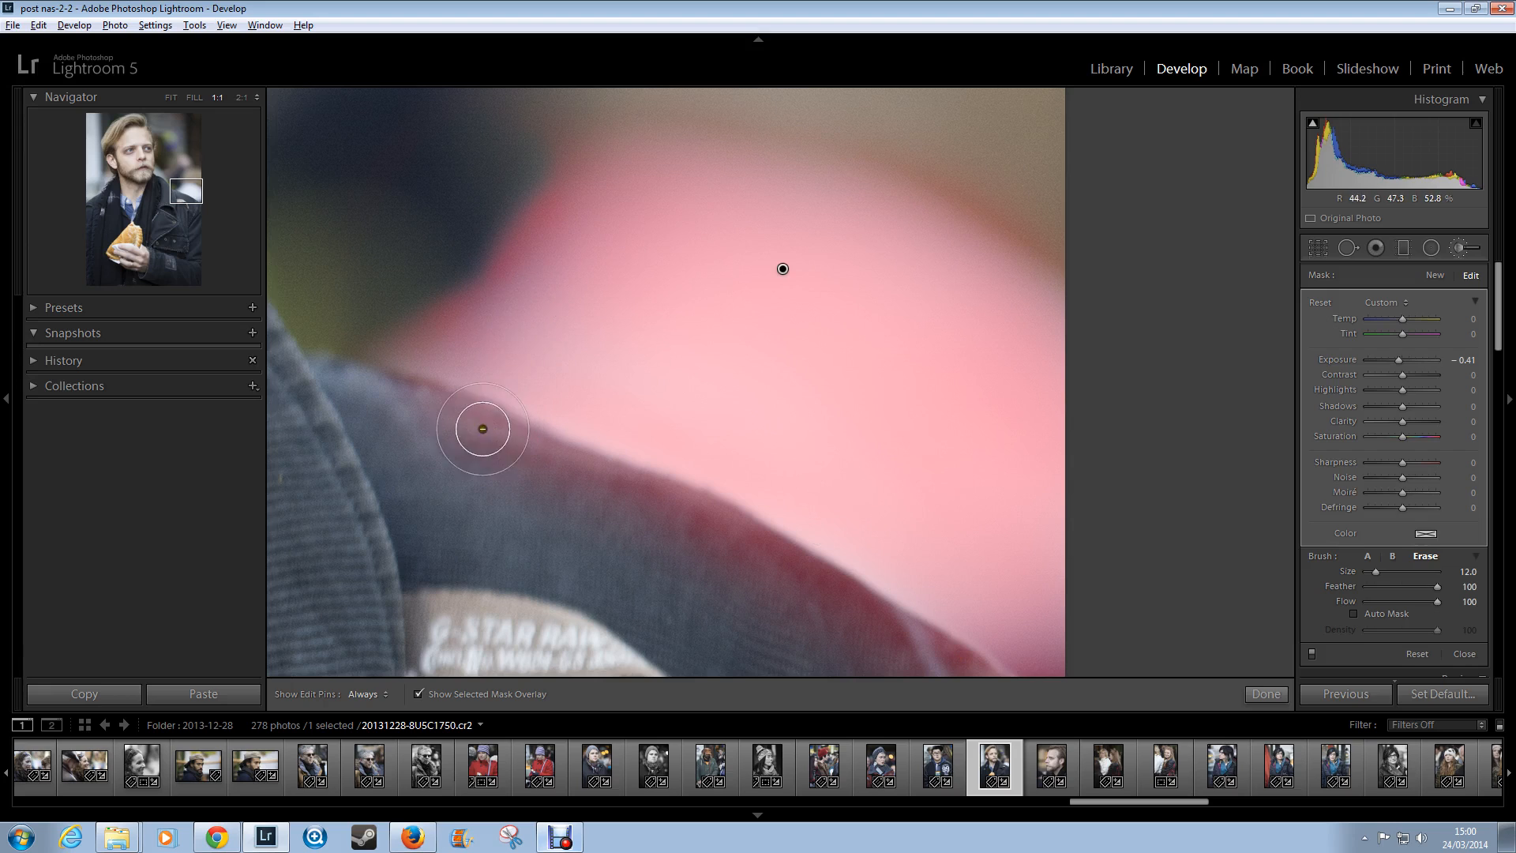
{"action": "mouse_move", "coordinate": [483, 429]}
{"action": "left_mouse_down"}
{"action": "mouse_move", "coordinate": [437, 411]}
{"action": "mouse_move", "coordinate": [481, 444]}
{"action": "mouse_move", "coordinate": [752, 535]}
{"action": "mouse_move", "coordinate": [886, 673]}
{"action": "mouse_move", "coordinate": [641, 533]}
{"action": "mouse_move", "coordinate": [971, 670]}
{"action": "mouse_move", "coordinate": [840, 644]}
{"action": "mouse_move", "coordinate": [805, 582]}
{"action": "left_mouse_up"}
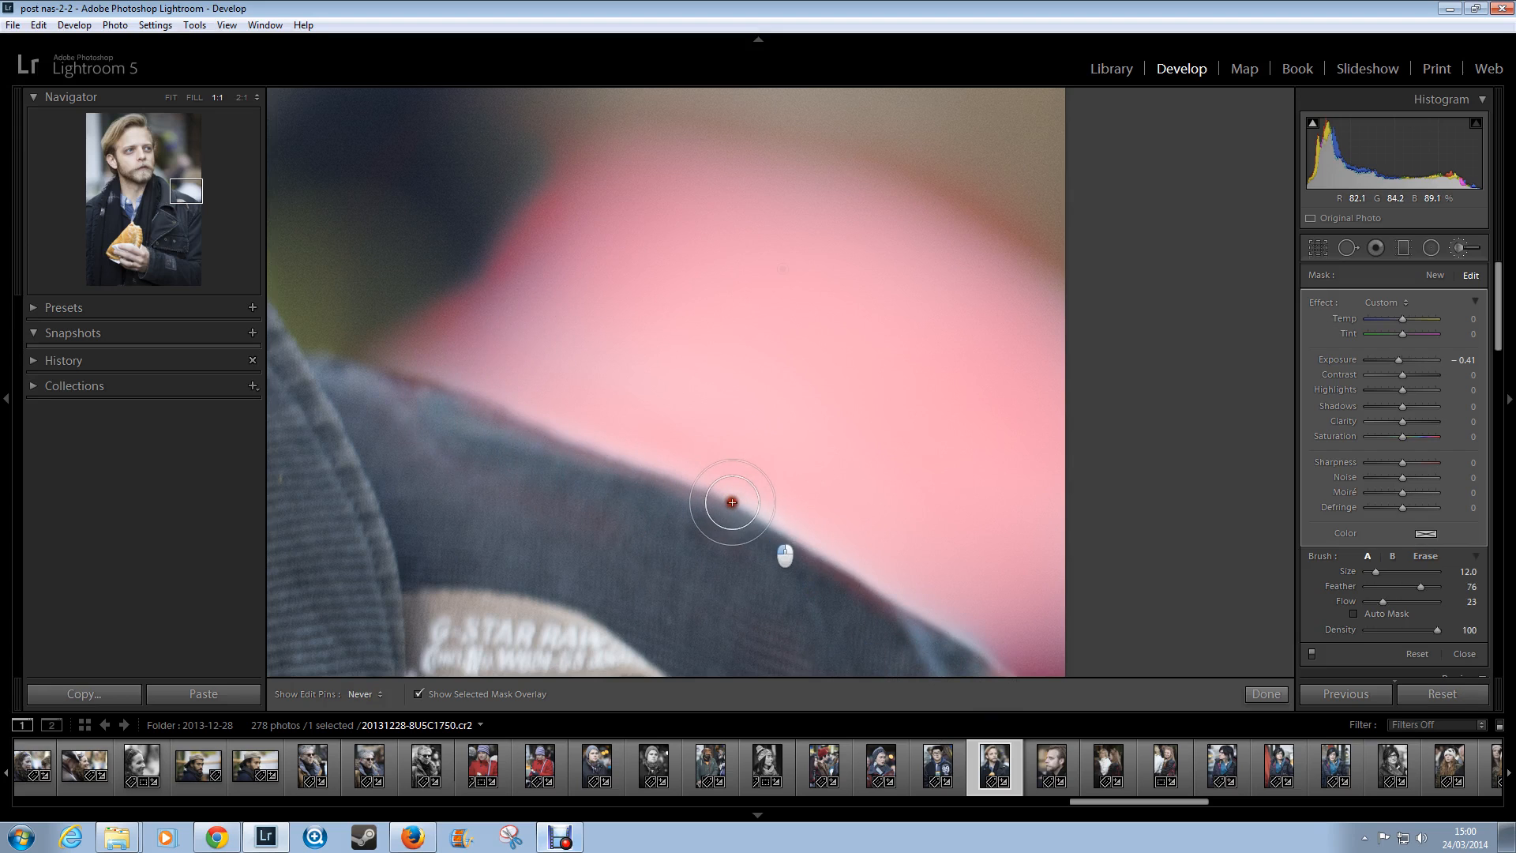
{"action": "mouse_move", "coordinate": [732, 502]}
{"action": "left_mouse_down"}
{"action": "mouse_move", "coordinate": [1009, 675]}
{"action": "mouse_move", "coordinate": [833, 531]}
{"action": "mouse_move", "coordinate": [711, 482]}
{"action": "mouse_move", "coordinate": [778, 535]}
{"action": "mouse_move", "coordinate": [996, 630]}
{"action": "mouse_move", "coordinate": [1026, 666]}
{"action": "left_mouse_up"}
{"action": "mouse_move", "coordinate": [912, 626]}
{"action": "left_mouse_down"}
{"action": "mouse_move", "coordinate": [768, 573]}
{"action": "mouse_move", "coordinate": [744, 546]}
{"action": "mouse_move", "coordinate": [796, 579]}
{"action": "mouse_move", "coordinate": [669, 522]}
{"action": "mouse_move", "coordinate": [264, 424]}
{"action": "mouse_move", "coordinate": [377, 413]}
{"action": "left_mouse_up"}
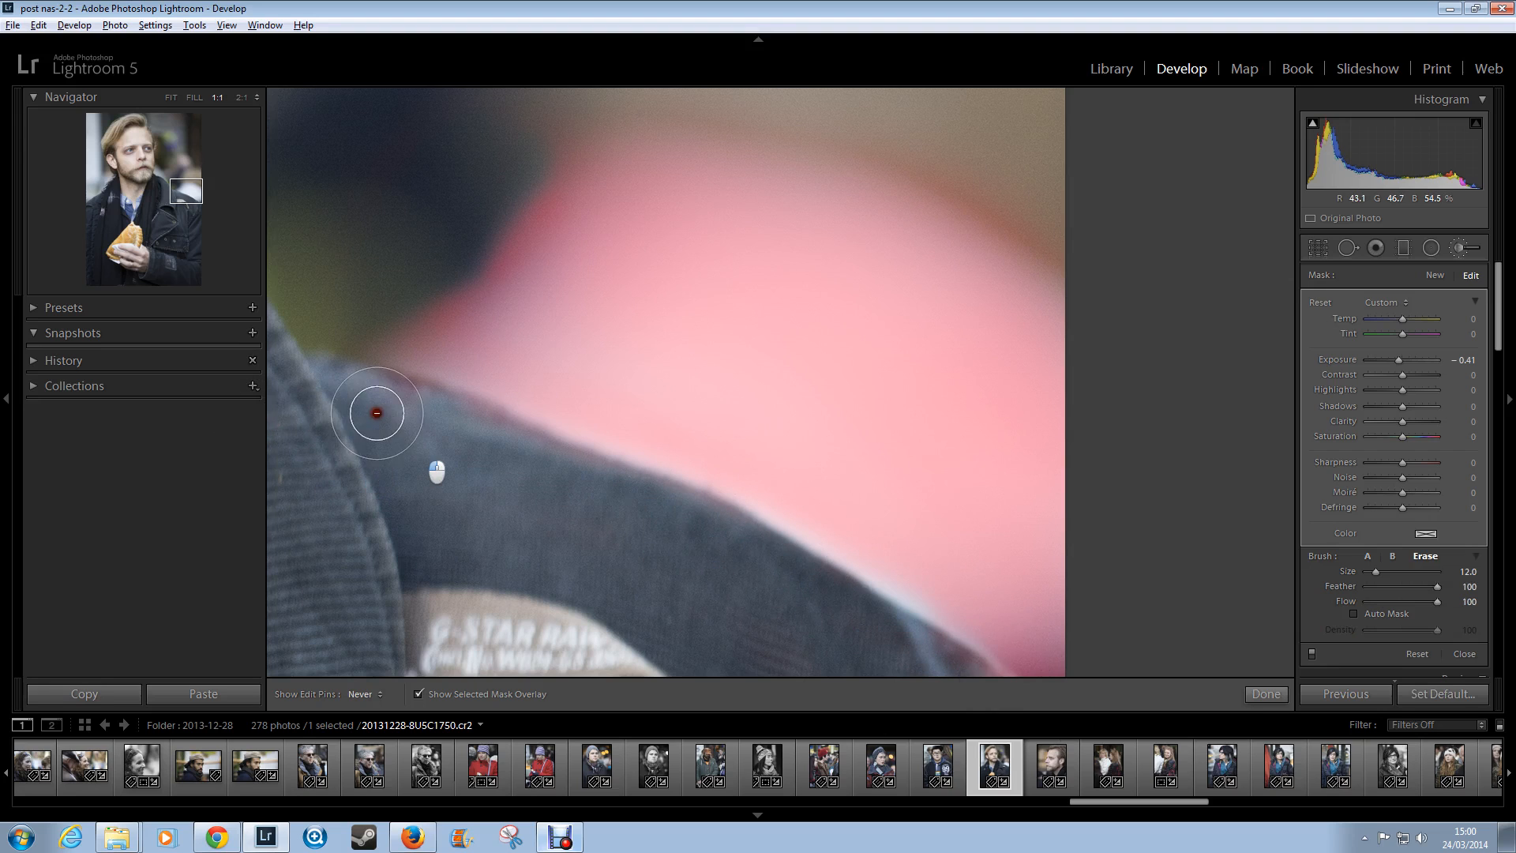
{"action": "left_click", "coordinate": [1265, 694]}
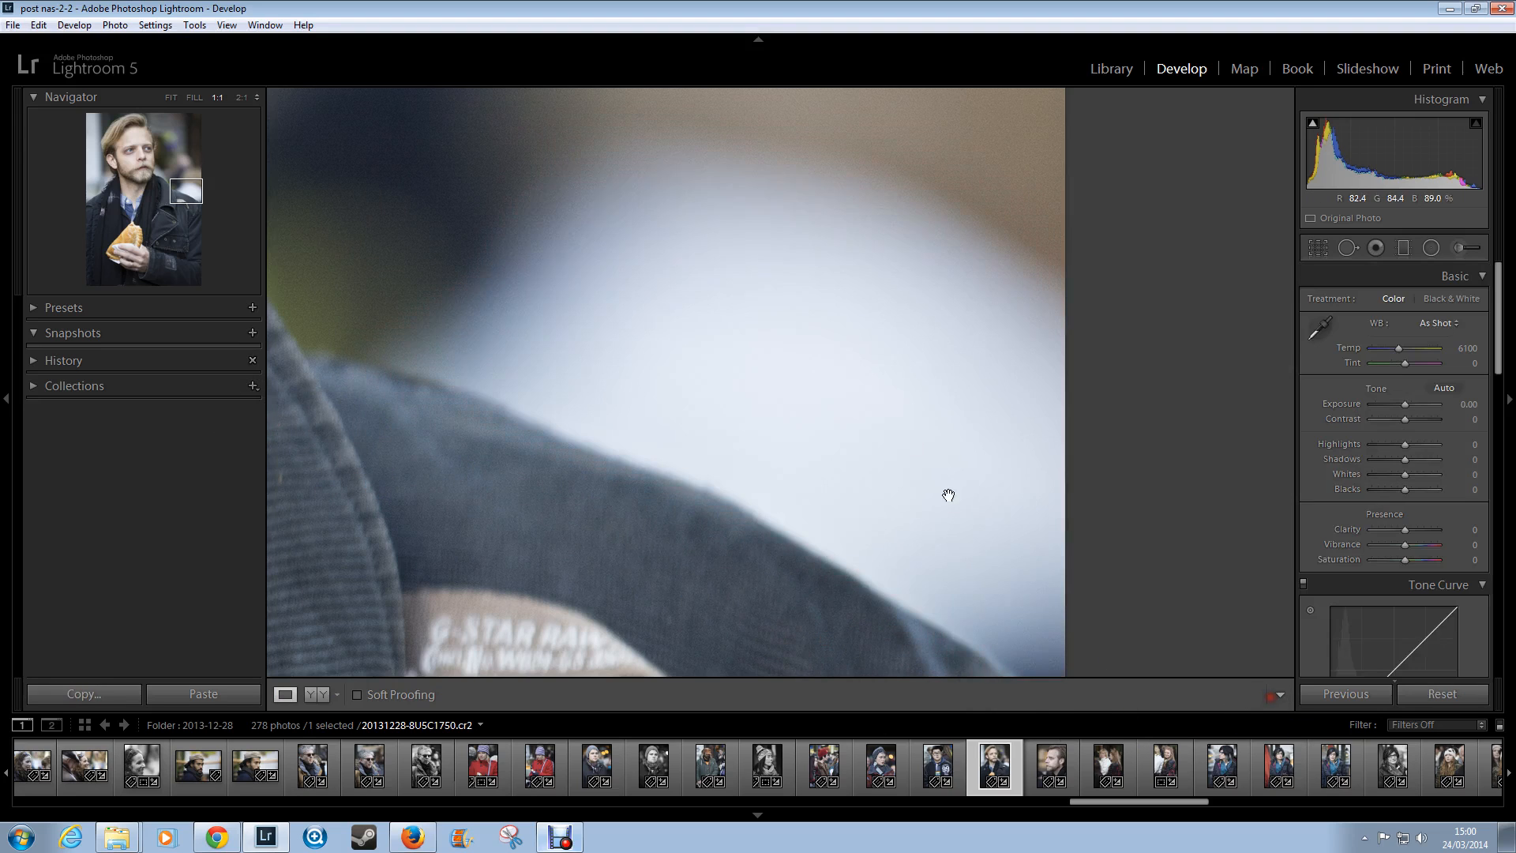
{"action": "left_click", "coordinate": [880, 391]}
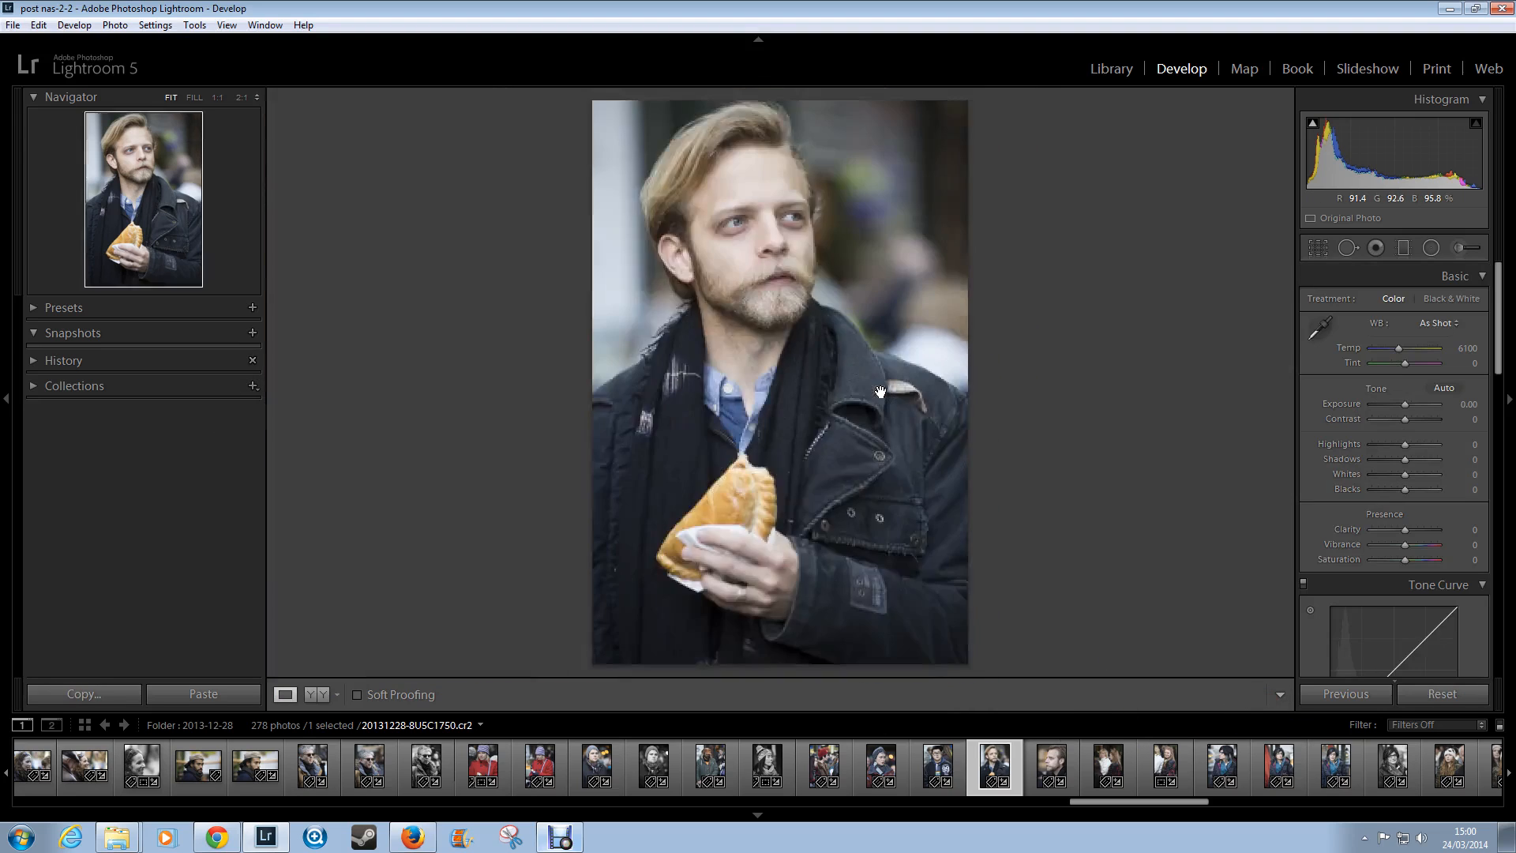
- Reselect the white patch's brush adjustment at 1:1, toggle its mask overlay to check the coverage, and close the brush with the overlay hidden
{"action": "left_click", "coordinate": [933, 348]}
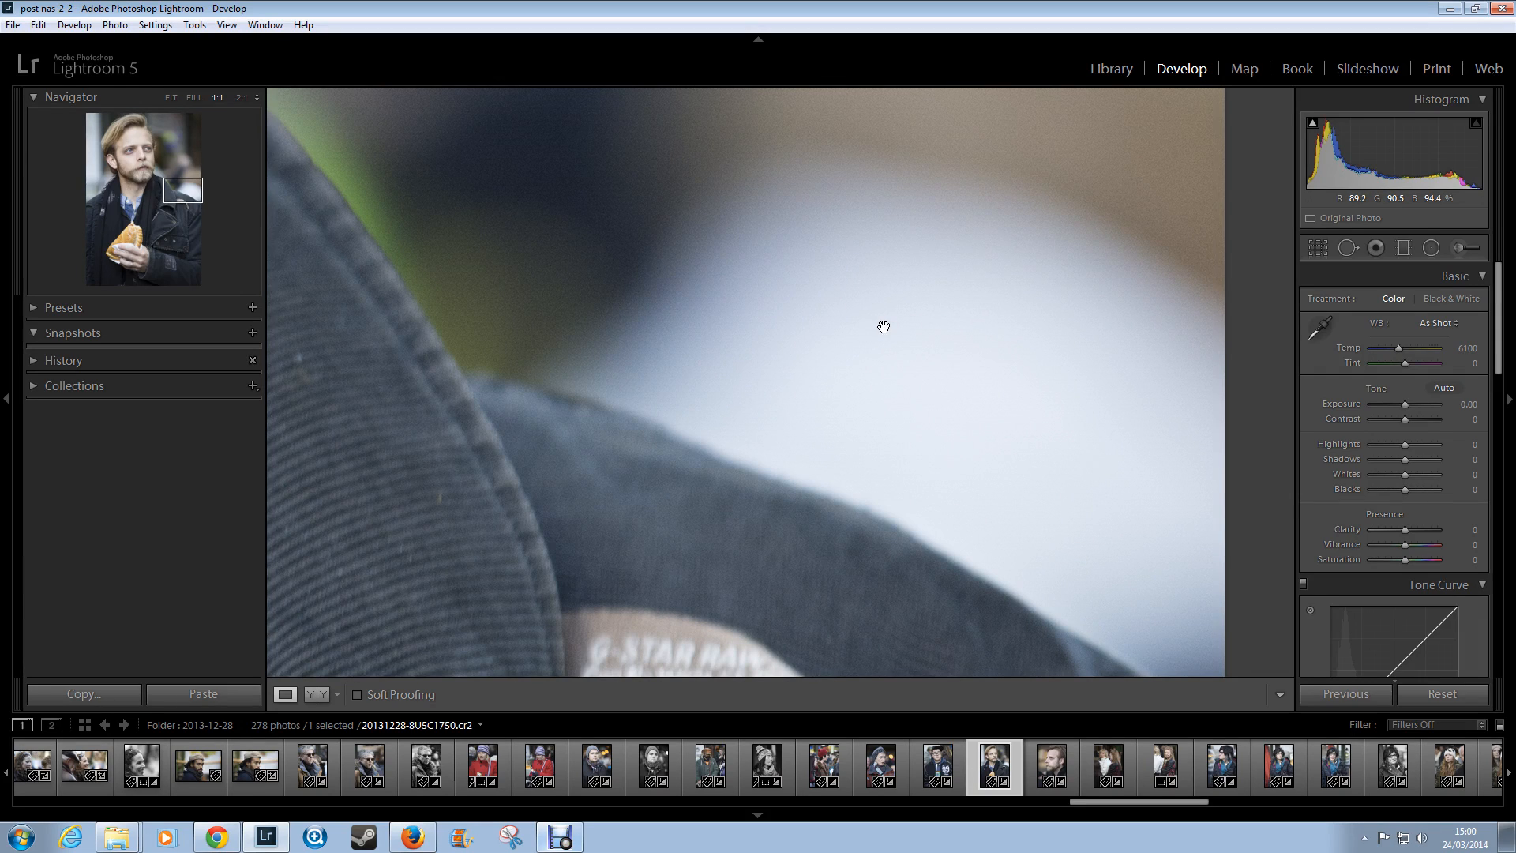
{"action": "left_click", "coordinate": [1463, 248]}
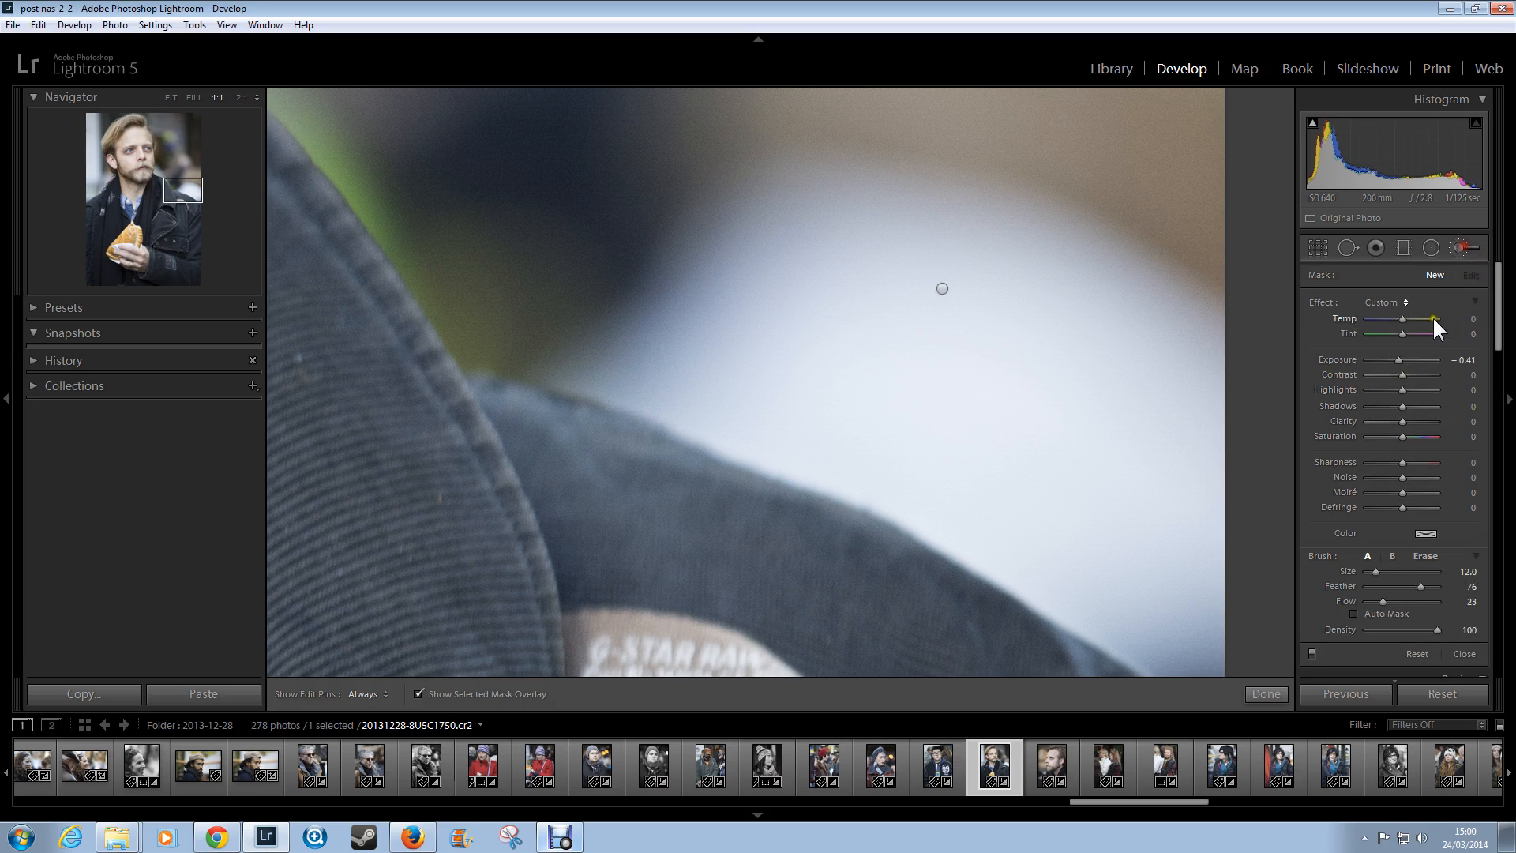
{"action": "left_click", "coordinate": [942, 289]}
{"action": "key", "text": "o"}
{"action": "key", "text": "o"}
{"action": "key", "text": "o"}
{"action": "key", "text": "o"}
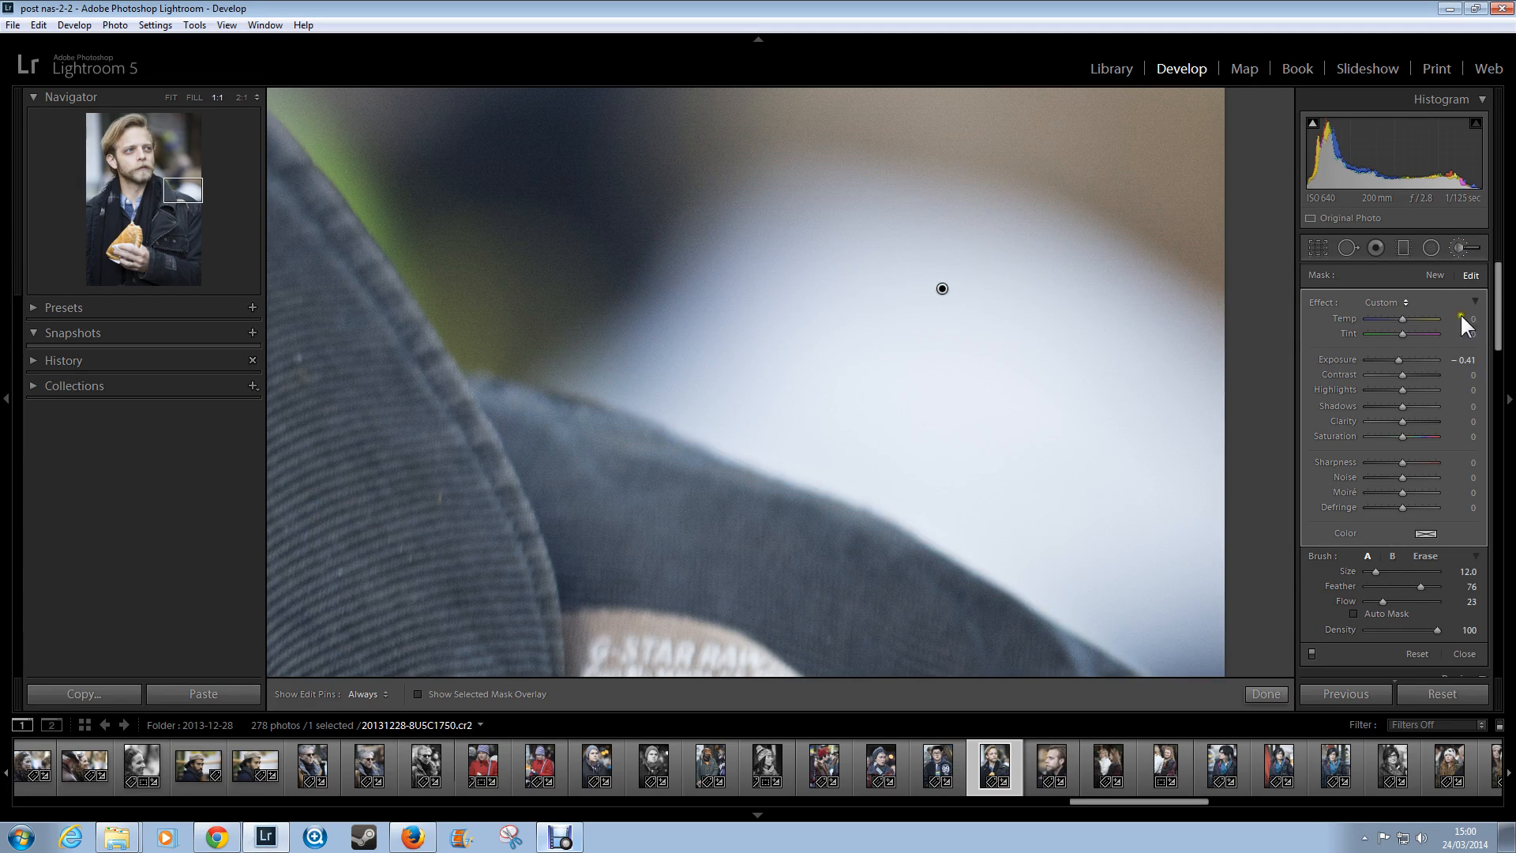
{"action": "left_click", "coordinate": [1457, 246]}
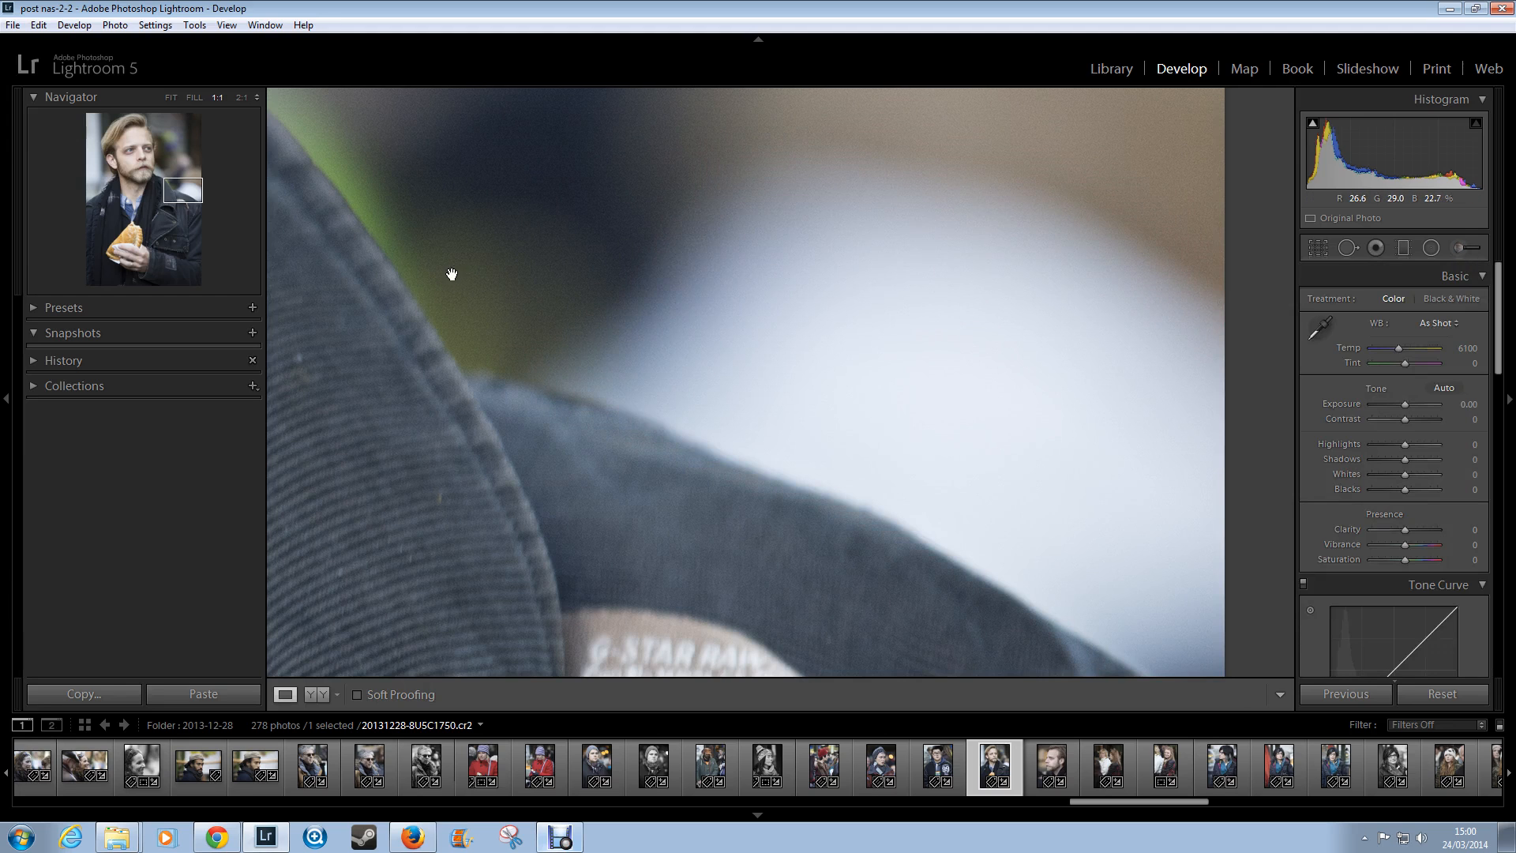
- Start a new brush adjustment at the man's eyes with the Teeth Whitening preset and brush size 9
{"action": "left_click_drag", "start_coordinate": [451, 274], "coordinate": [1113, 447]}
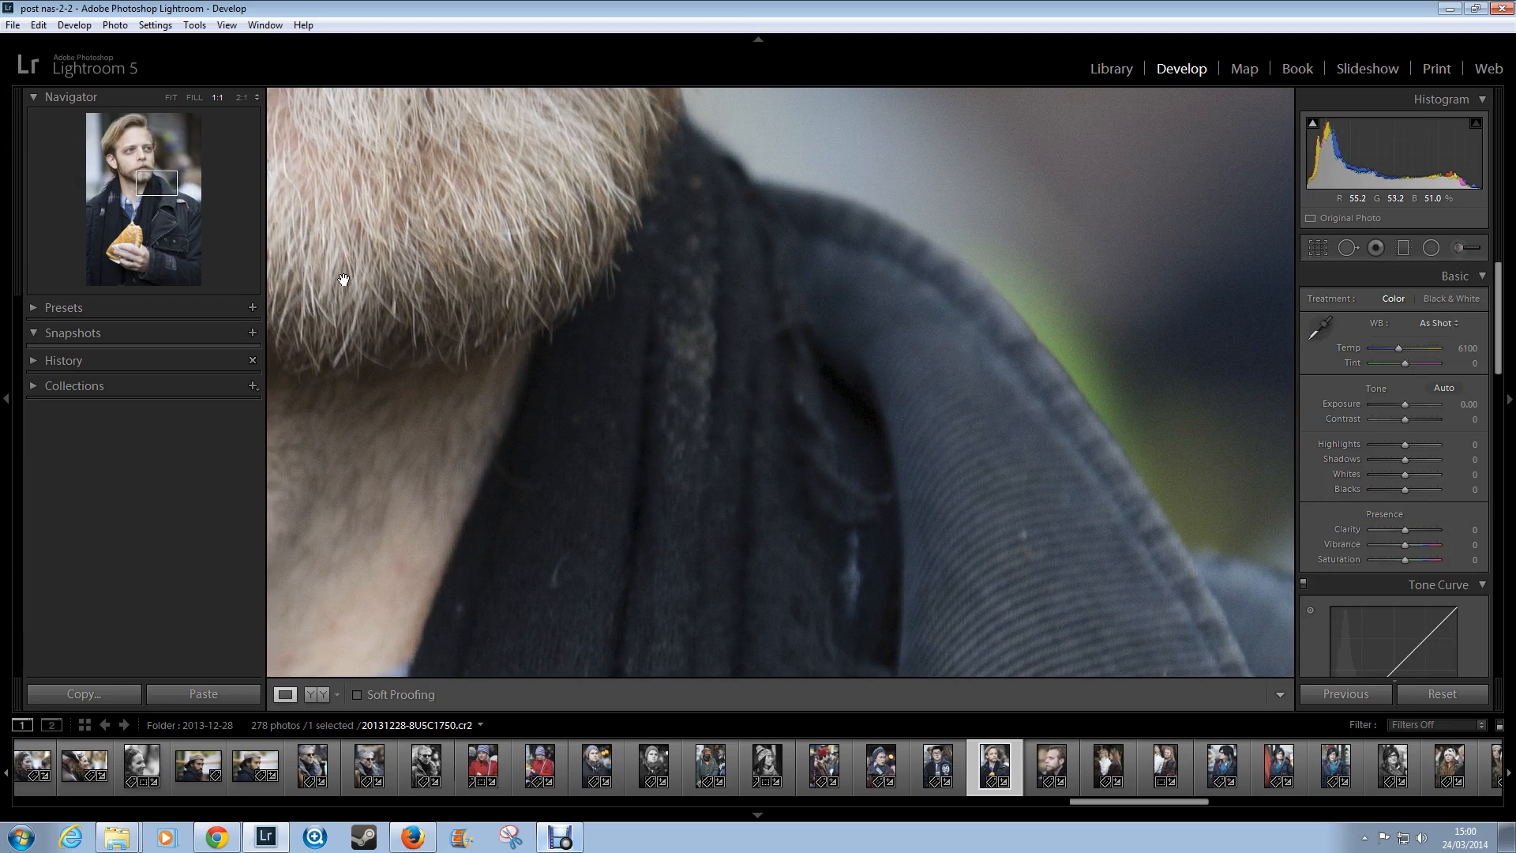
{"action": "left_click_drag", "start_coordinate": [343, 280], "coordinate": [762, 714]}
{"action": "left_click_drag", "start_coordinate": [558, 244], "coordinate": [623, 637]}
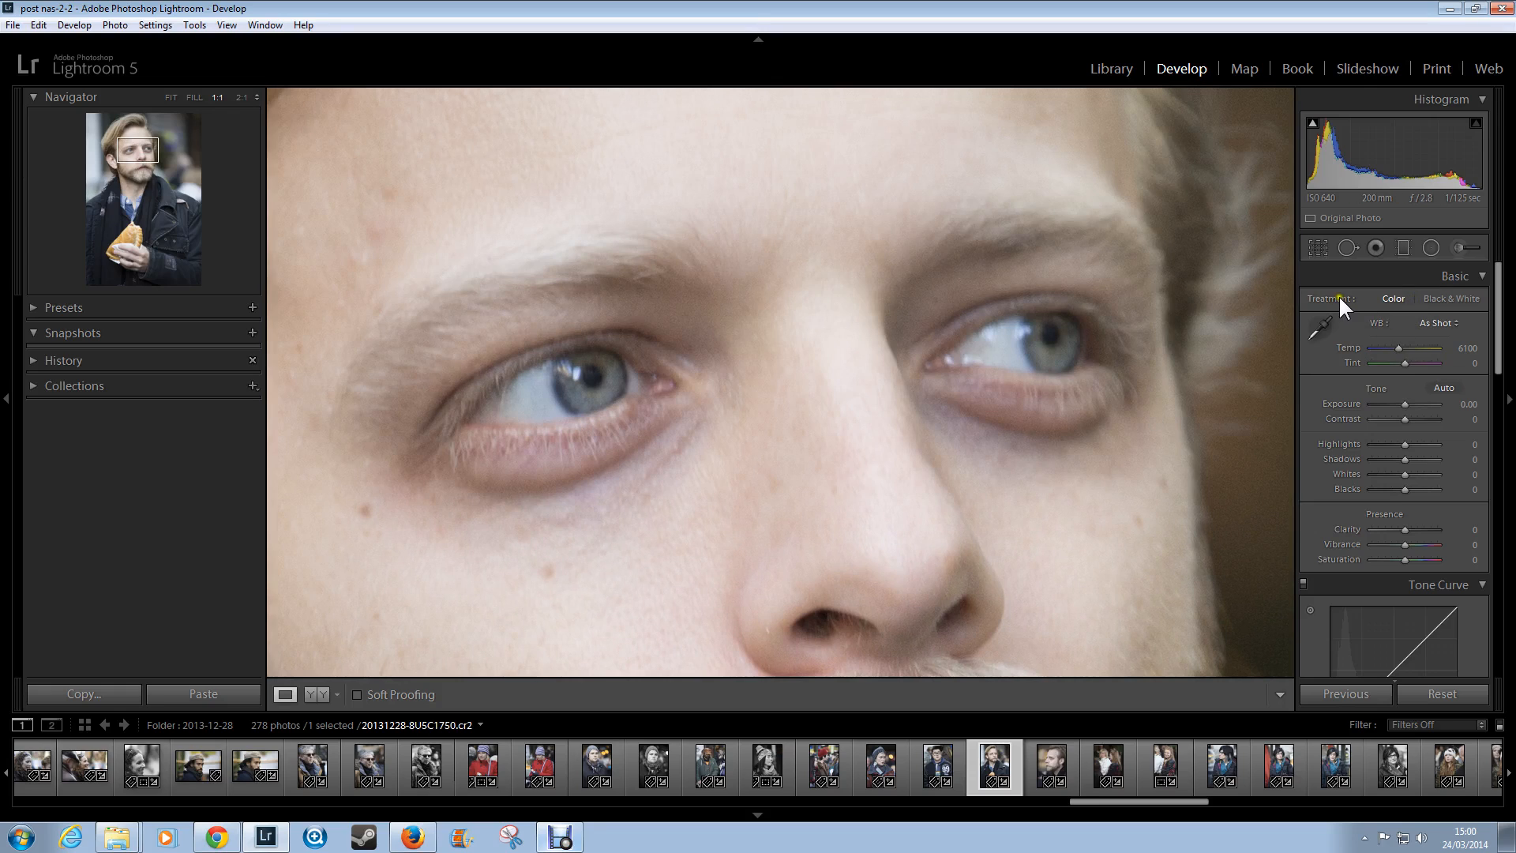
{"action": "left_click", "coordinate": [1462, 247]}
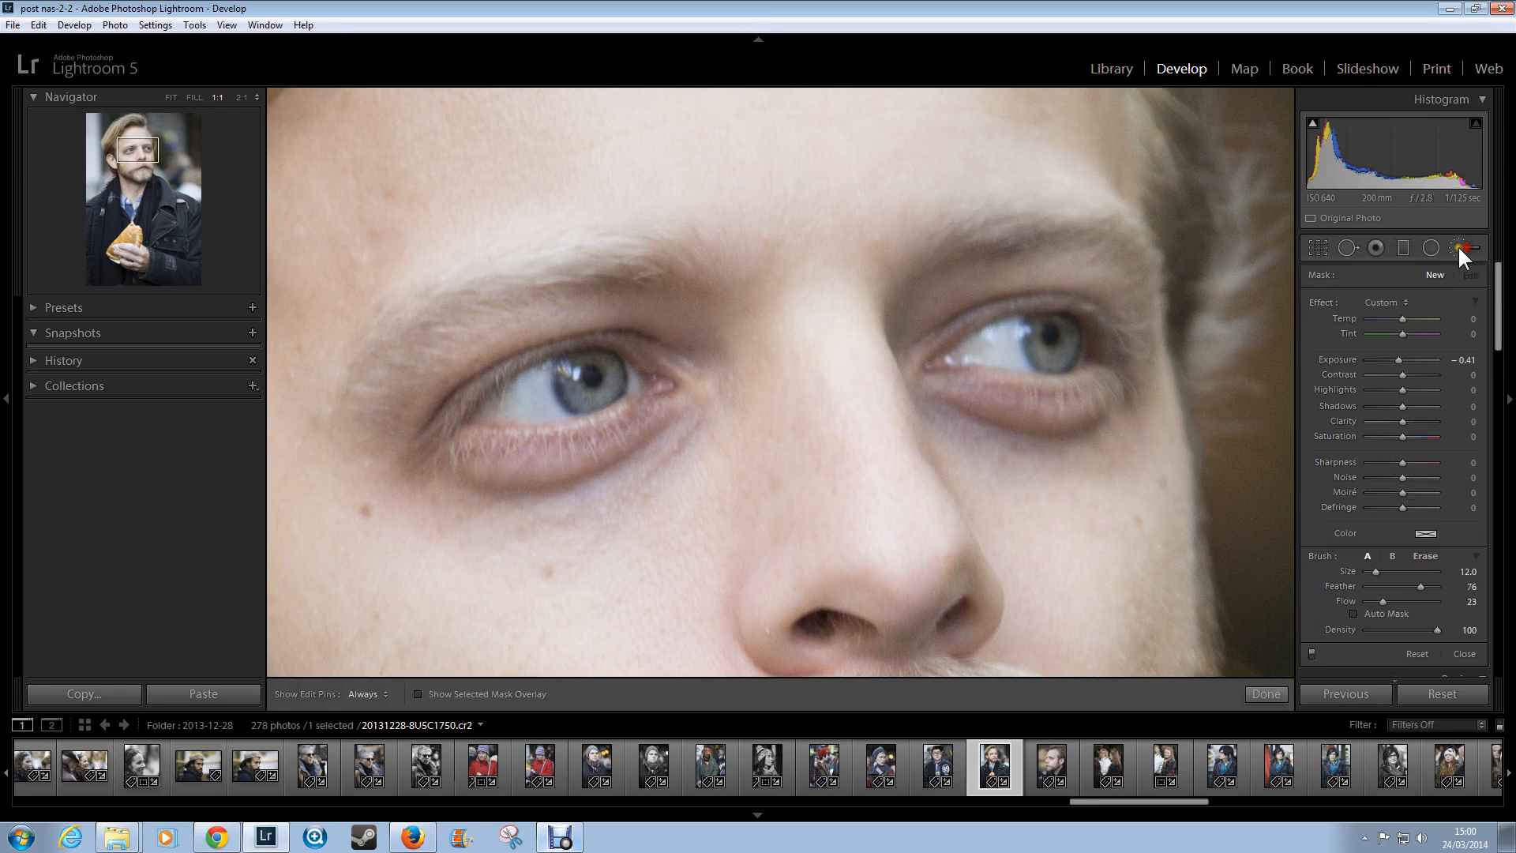
{"action": "left_click", "coordinate": [1363, 302]}
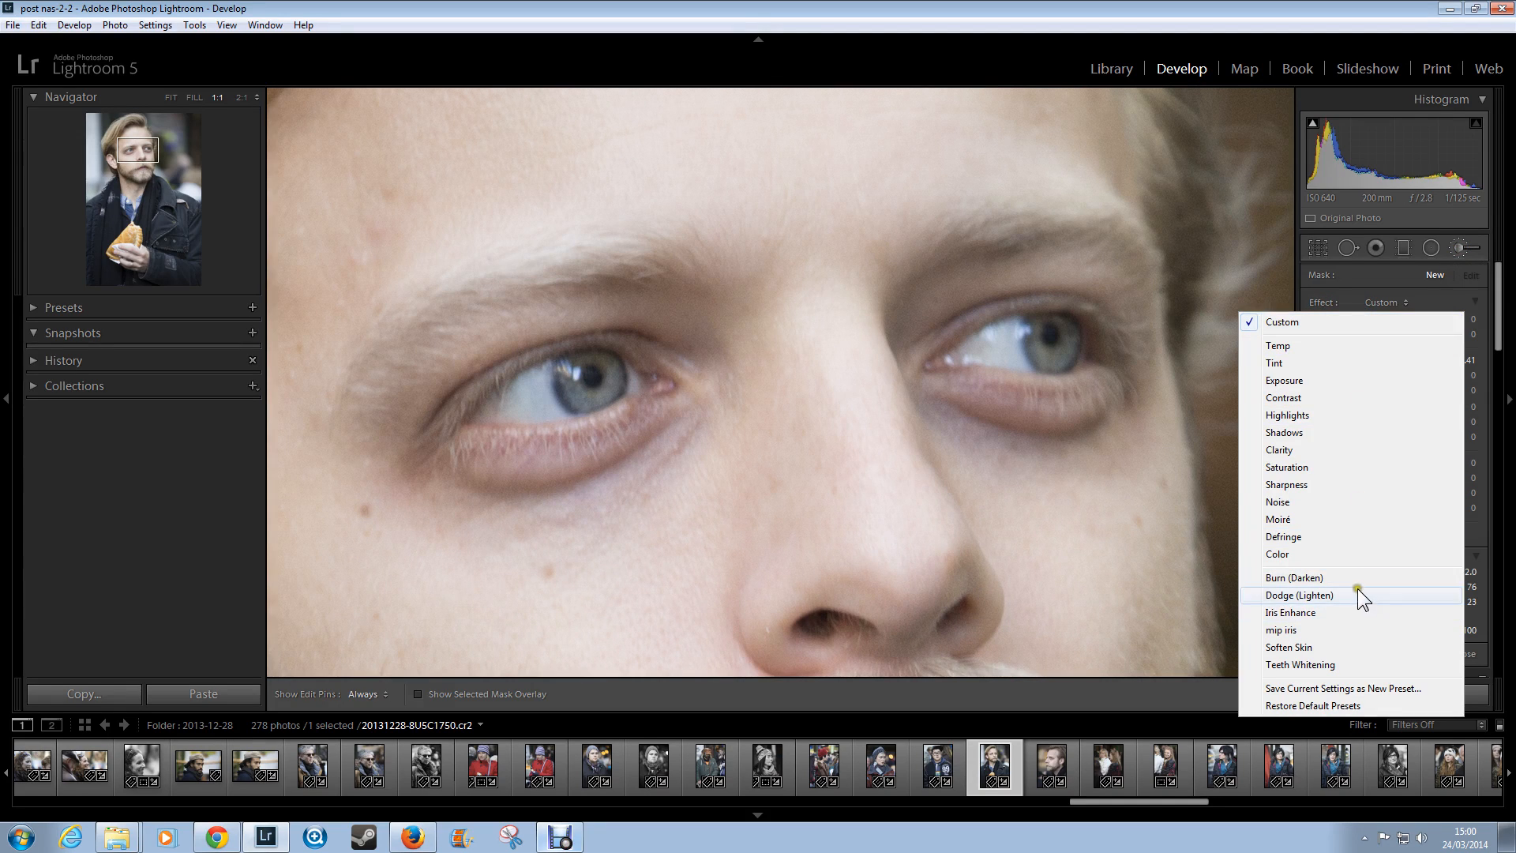
{"action": "left_click", "coordinate": [1348, 664]}
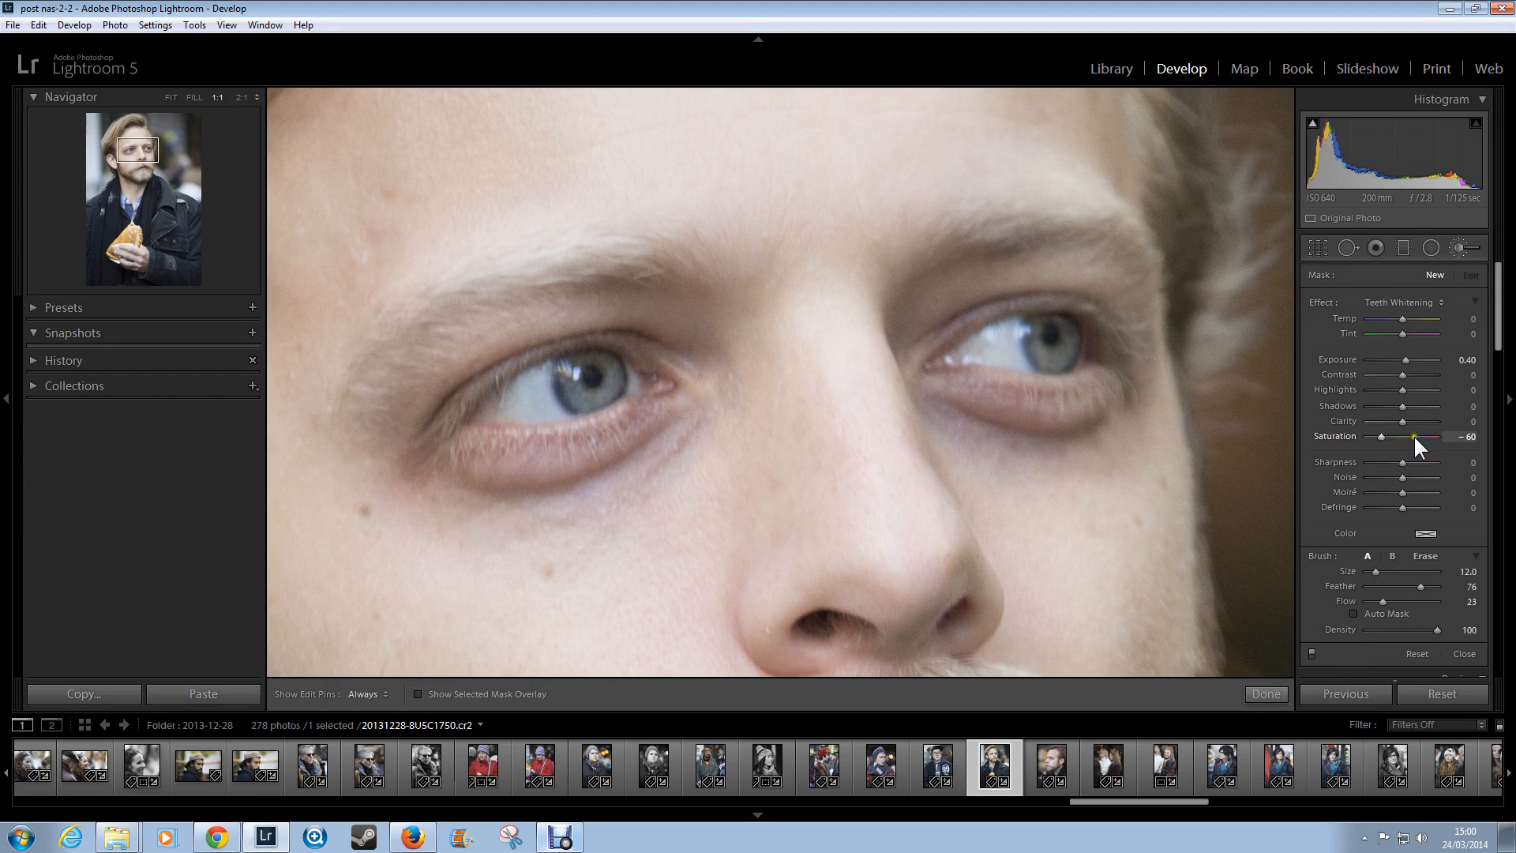
{"action": "scroll", "coordinate": [537, 395], "scroll_direction": "down", "scroll_amount": 3}
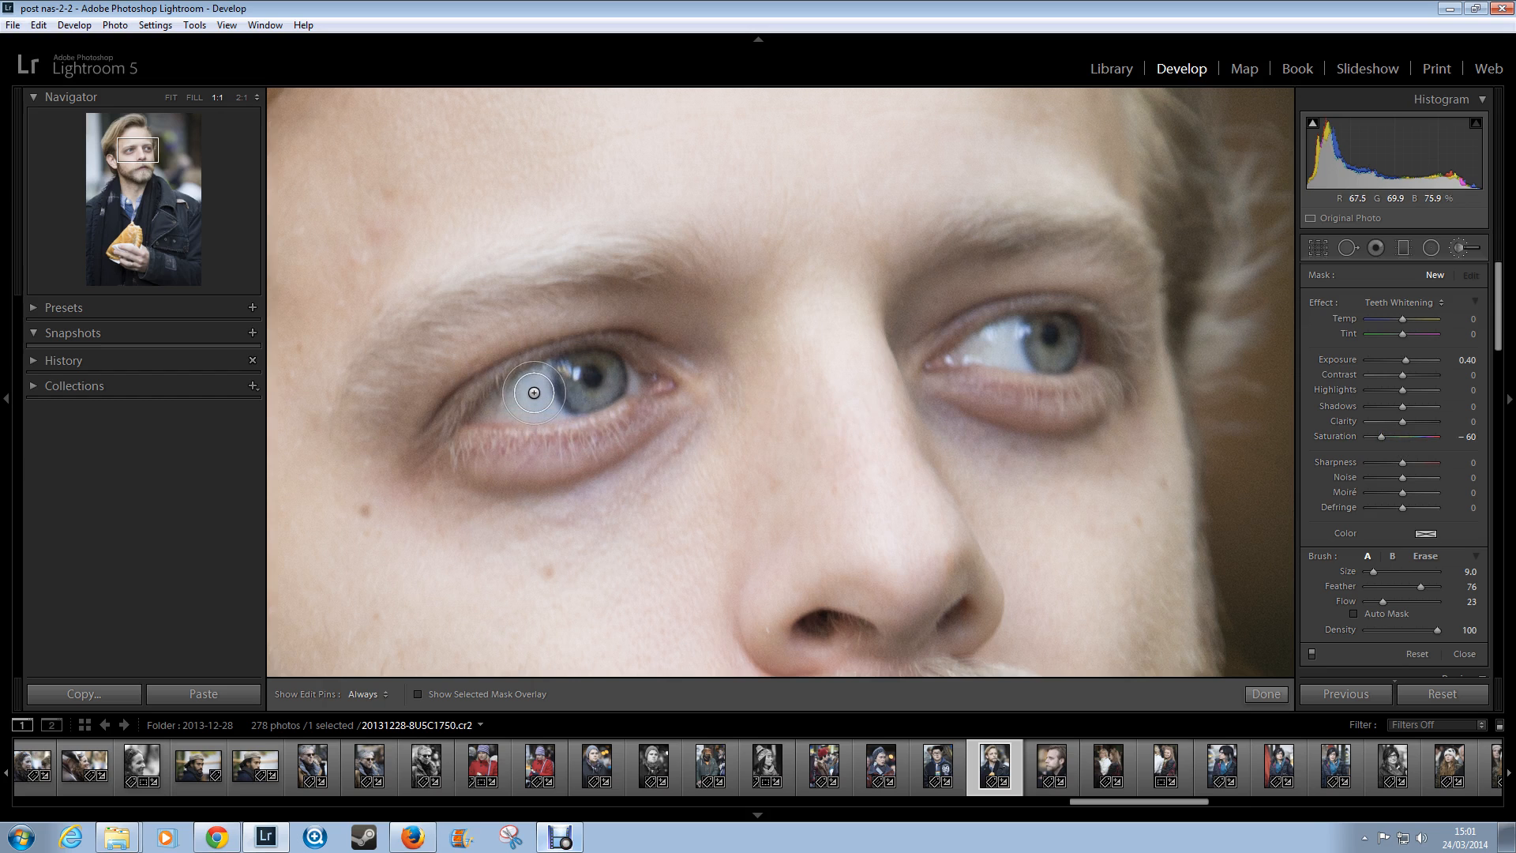
- Paint the white of the man's right eye with exposure 0.36 and saturation -54, erase the spill over the iris, and finish the brush edit
{"action": "mouse_move", "coordinate": [536, 392]}
{"action": "left_mouse_down"}
{"action": "mouse_move", "coordinate": [582, 428]}
{"action": "mouse_move", "coordinate": [514, 407]}
{"action": "mouse_move", "coordinate": [533, 390]}
{"action": "mouse_move", "coordinate": [497, 413]}
{"action": "mouse_move", "coordinate": [549, 397]}
{"action": "mouse_move", "coordinate": [539, 378]}
{"action": "mouse_move", "coordinate": [552, 407]}
{"action": "mouse_move", "coordinate": [492, 406]}
{"action": "mouse_move", "coordinate": [545, 379]}
{"action": "mouse_move", "coordinate": [538, 419]}
{"action": "mouse_move", "coordinate": [493, 418]}
{"action": "mouse_move", "coordinate": [532, 377]}
{"action": "mouse_move", "coordinate": [502, 407]}
{"action": "mouse_move", "coordinate": [544, 415]}
{"action": "mouse_move", "coordinate": [562, 399]}
{"action": "mouse_move", "coordinate": [483, 404]}
{"action": "mouse_move", "coordinate": [510, 393]}
{"action": "mouse_move", "coordinate": [534, 407]}
{"action": "mouse_move", "coordinate": [524, 394]}
{"action": "mouse_move", "coordinate": [490, 406]}
{"action": "mouse_move", "coordinate": [524, 390]}
{"action": "mouse_move", "coordinate": [547, 411]}
{"action": "mouse_move", "coordinate": [547, 381]}
{"action": "left_mouse_up"}
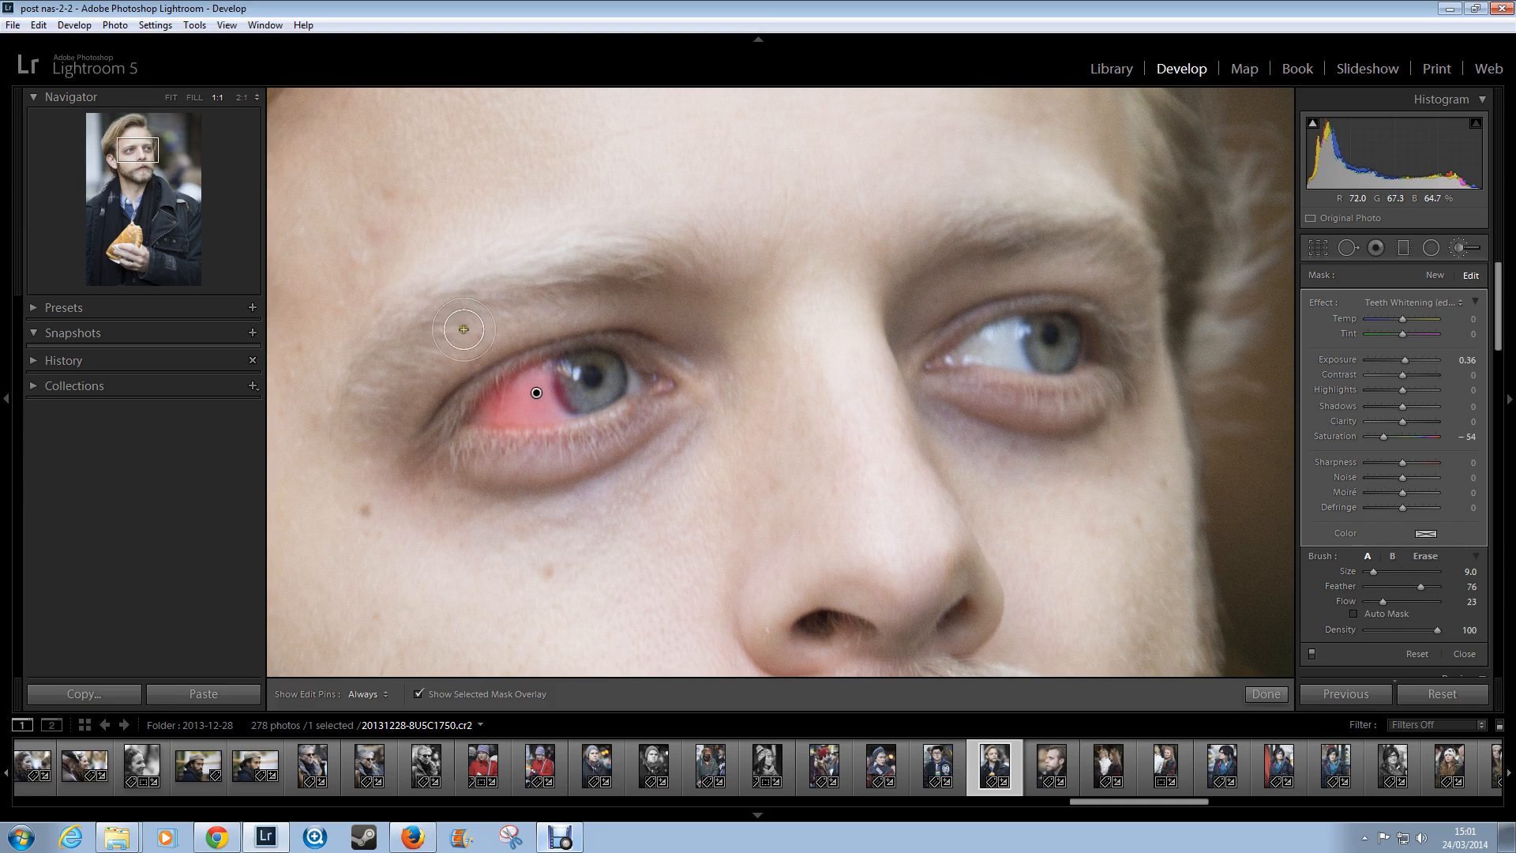
{"action": "key", "text": "alt"}
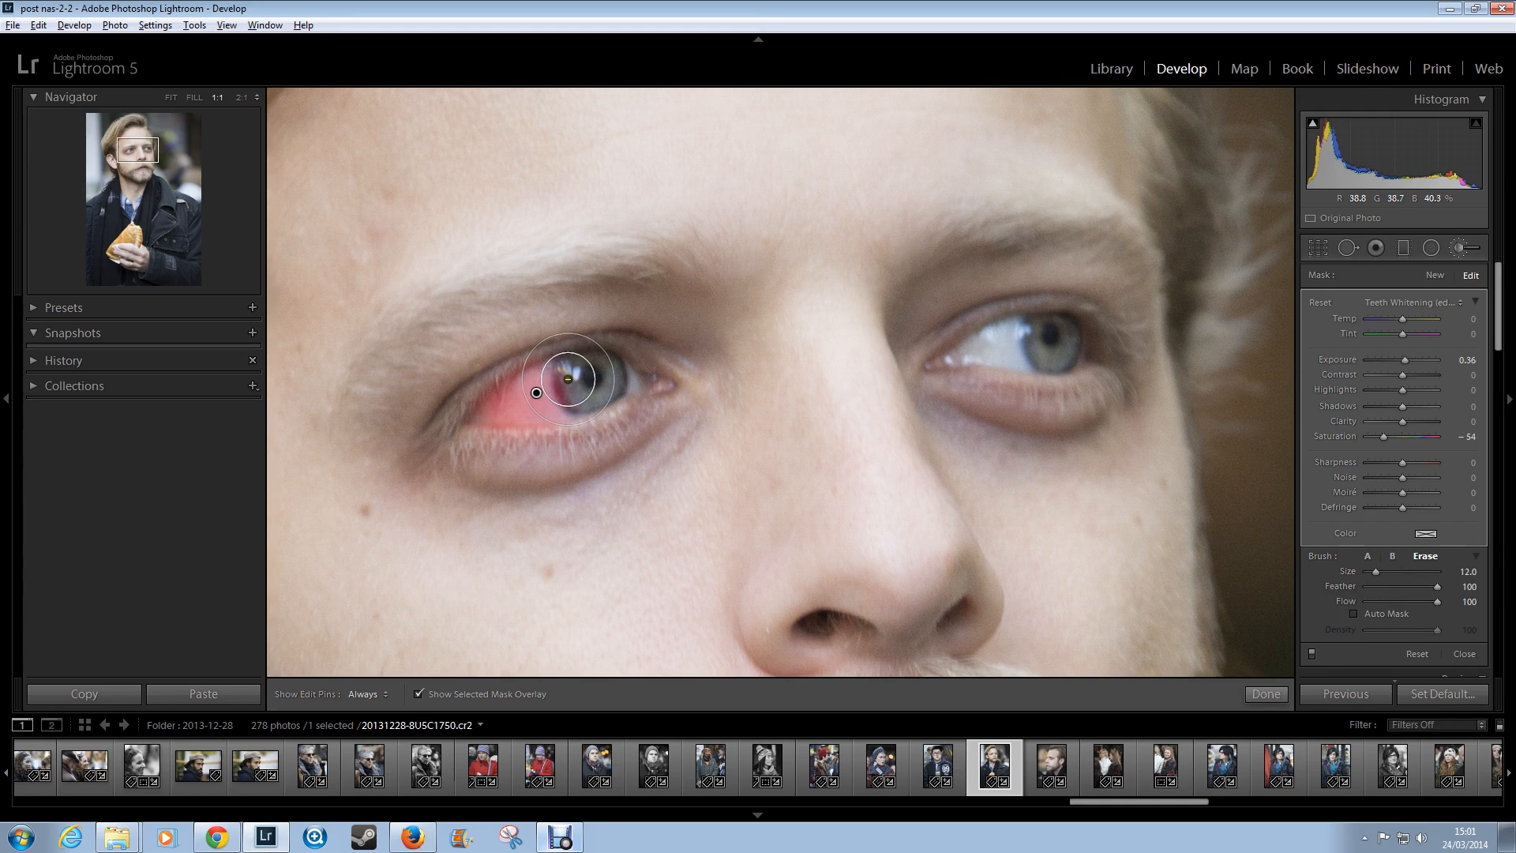
{"action": "mouse_move", "coordinate": [567, 379]}
{"action": "left_mouse_down"}
{"action": "mouse_move", "coordinate": [584, 398]}
{"action": "mouse_move", "coordinate": [567, 385]}
{"action": "left_mouse_up"}
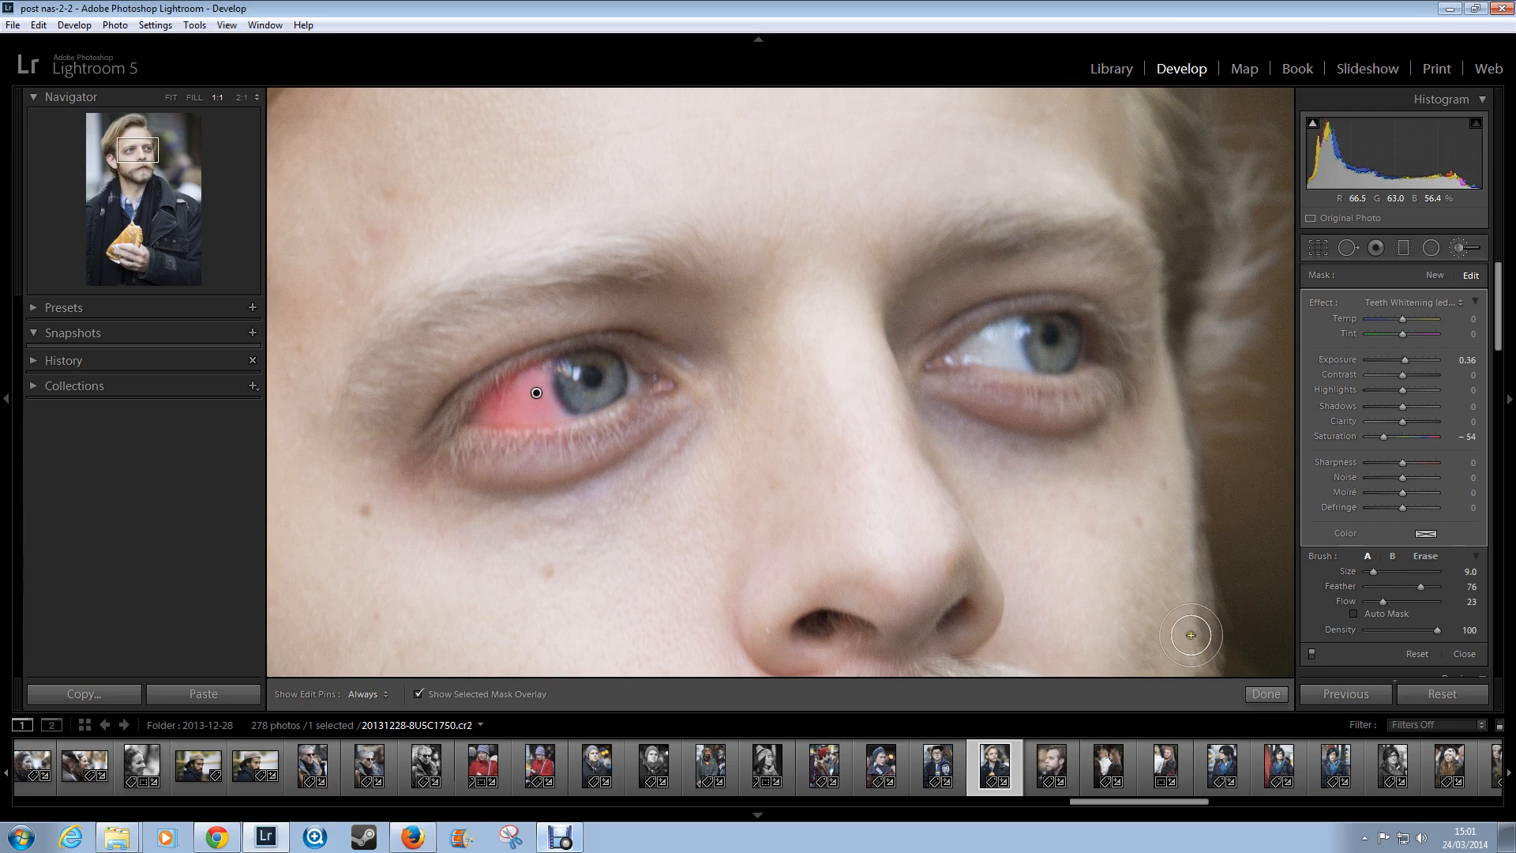
{"action": "left_click", "coordinate": [1266, 694]}
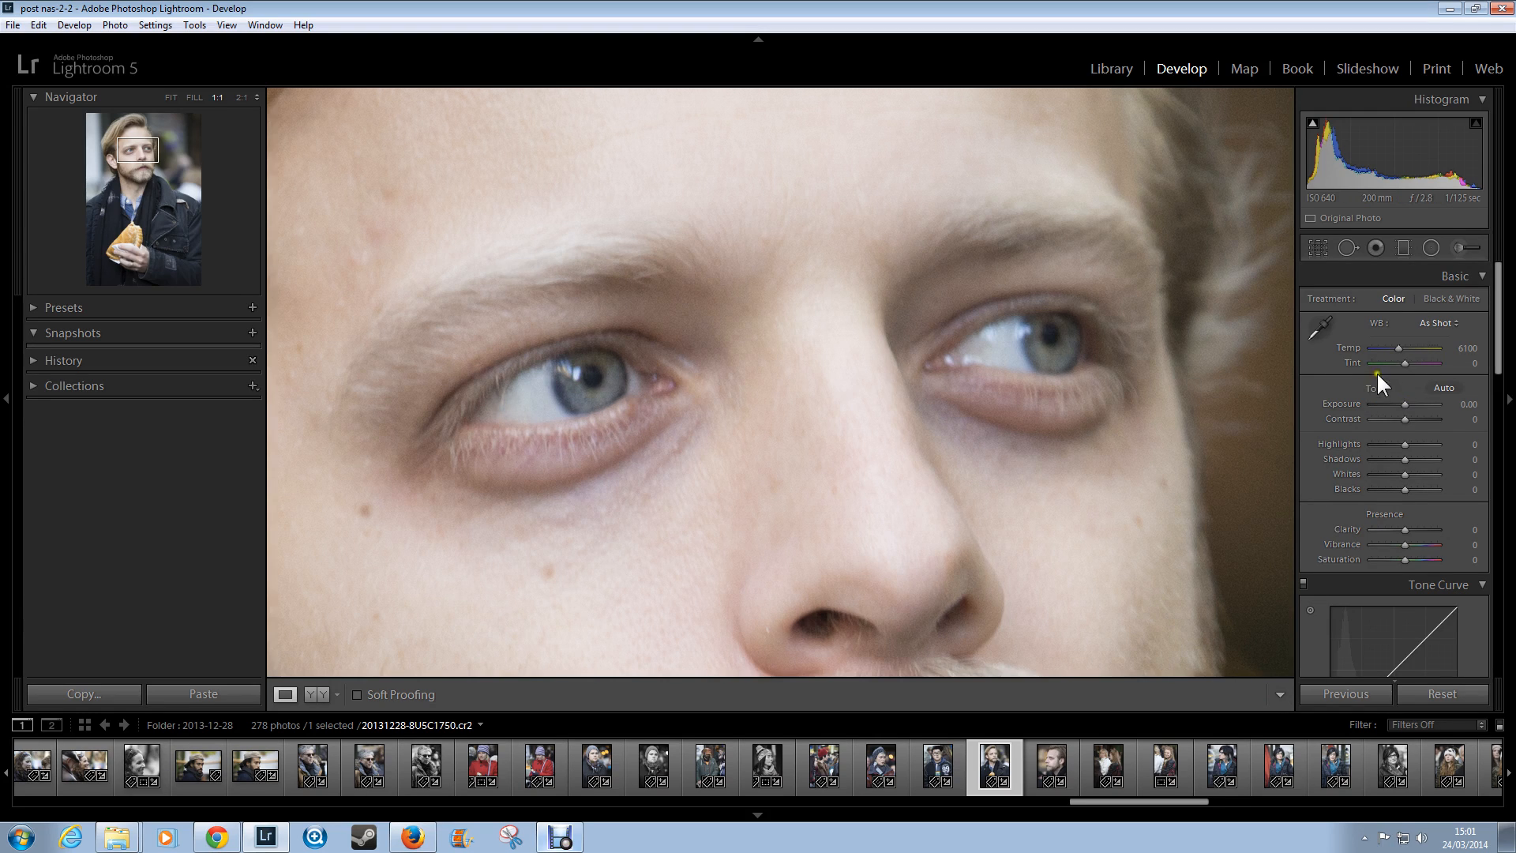
- Reselect the eye-white adjustment, set the brush flow to 56 and the exposure to 0.69, and finish the edit
{"action": "left_click", "coordinate": [1461, 248]}
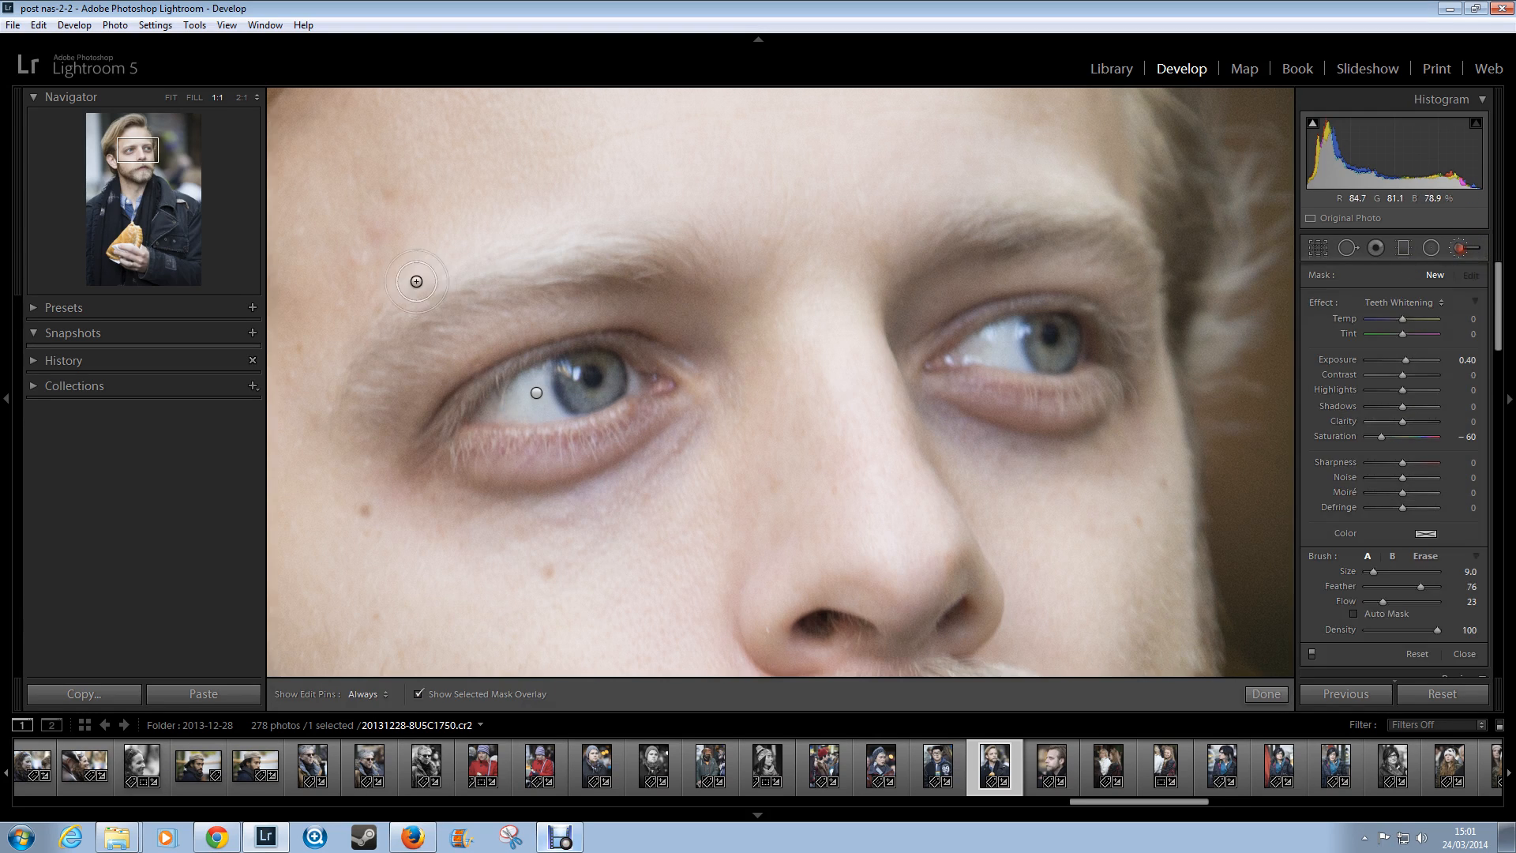
{"action": "left_click", "coordinate": [538, 394]}
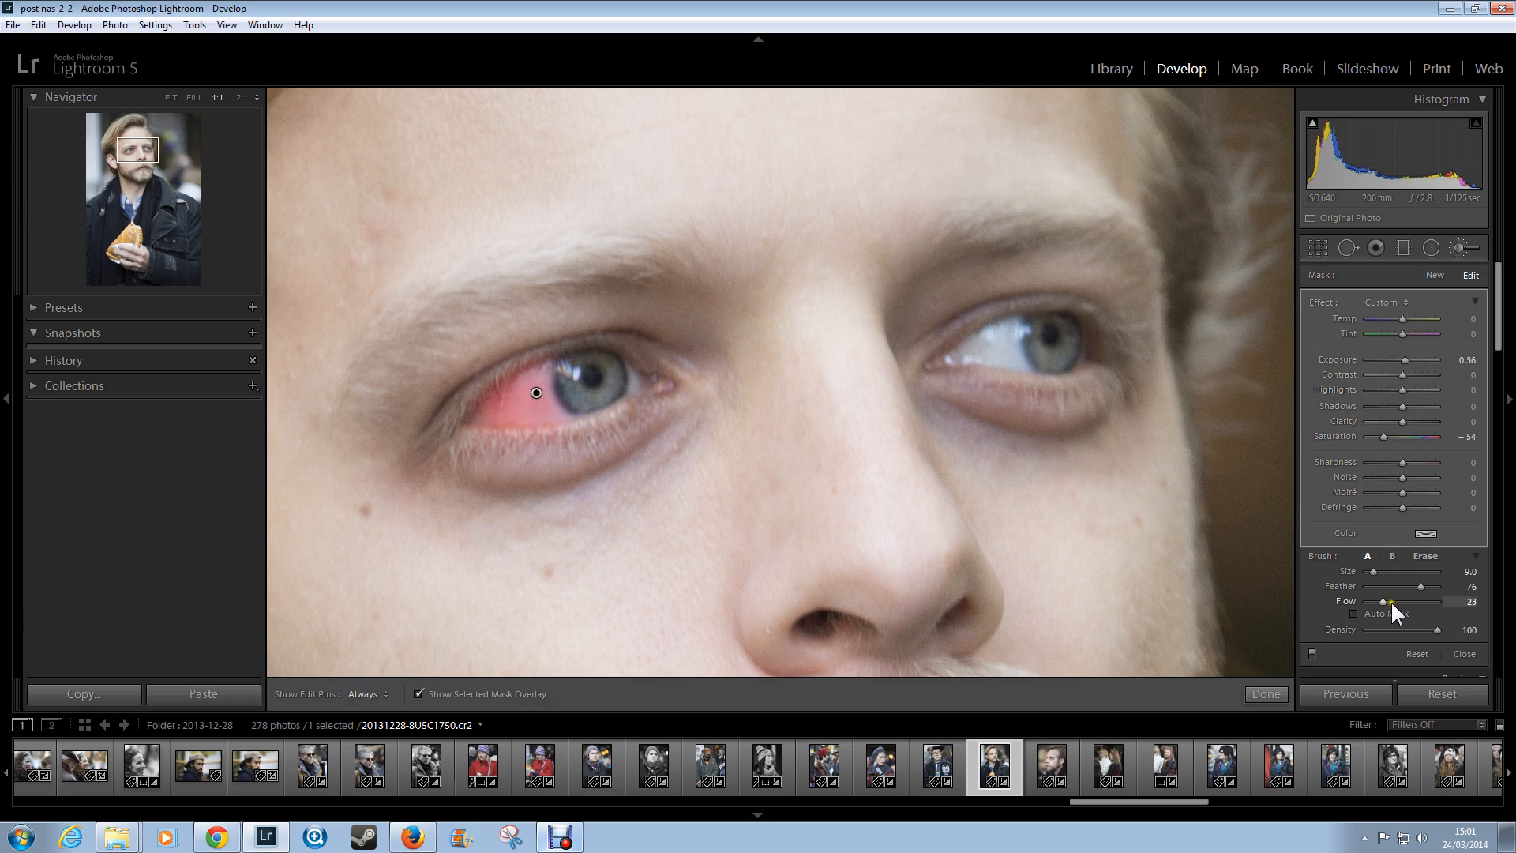
{"action": "left_click_drag", "start_coordinate": [1383, 599], "coordinate": [1406, 601]}
{"action": "left_click_drag", "start_coordinate": [1405, 356], "coordinate": [1408, 356]}
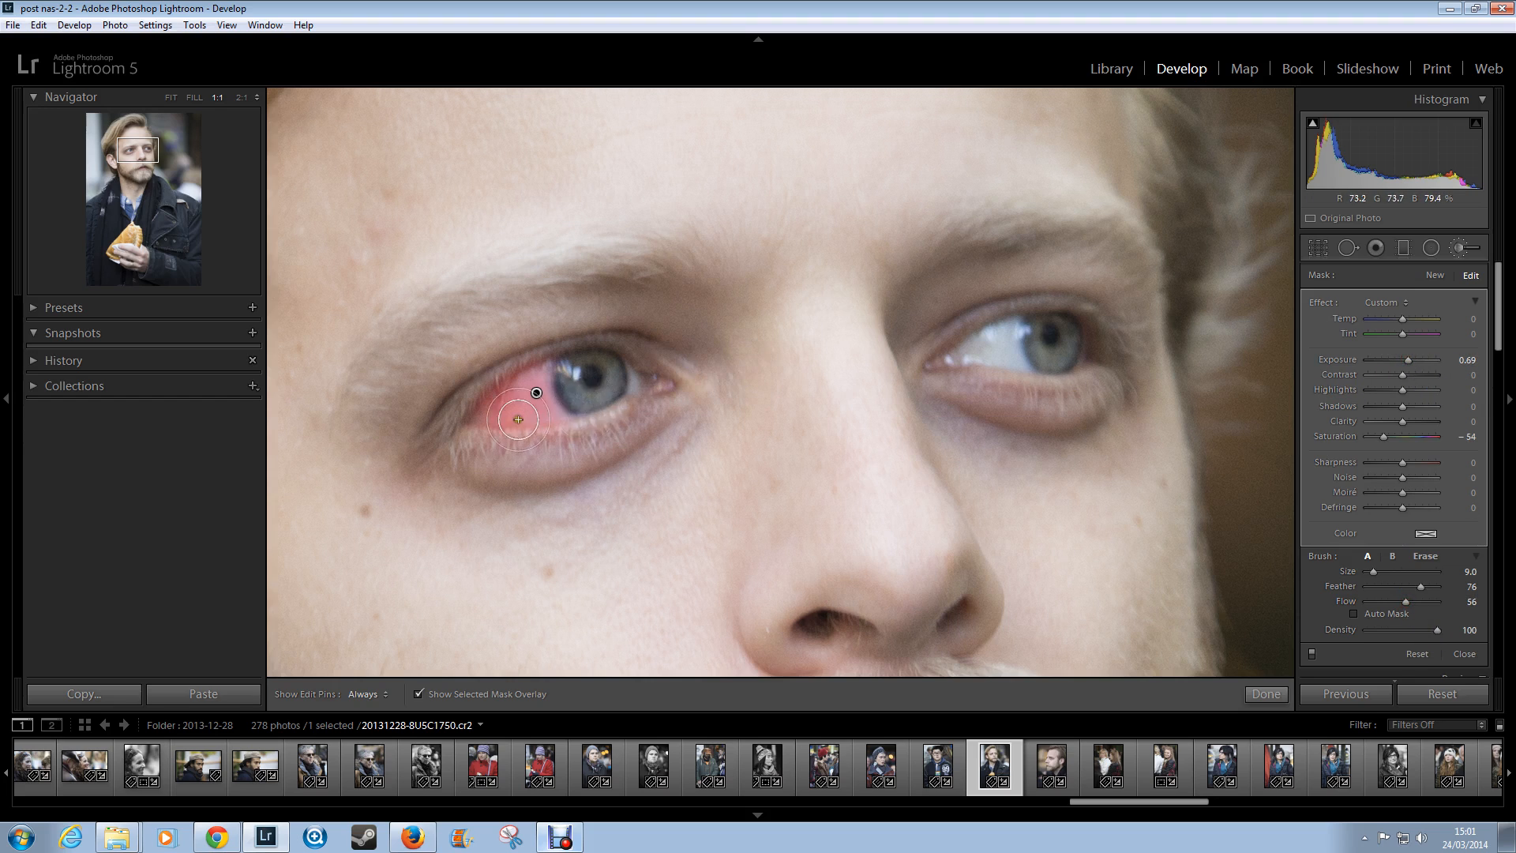
{"action": "left_click", "coordinate": [1262, 692]}
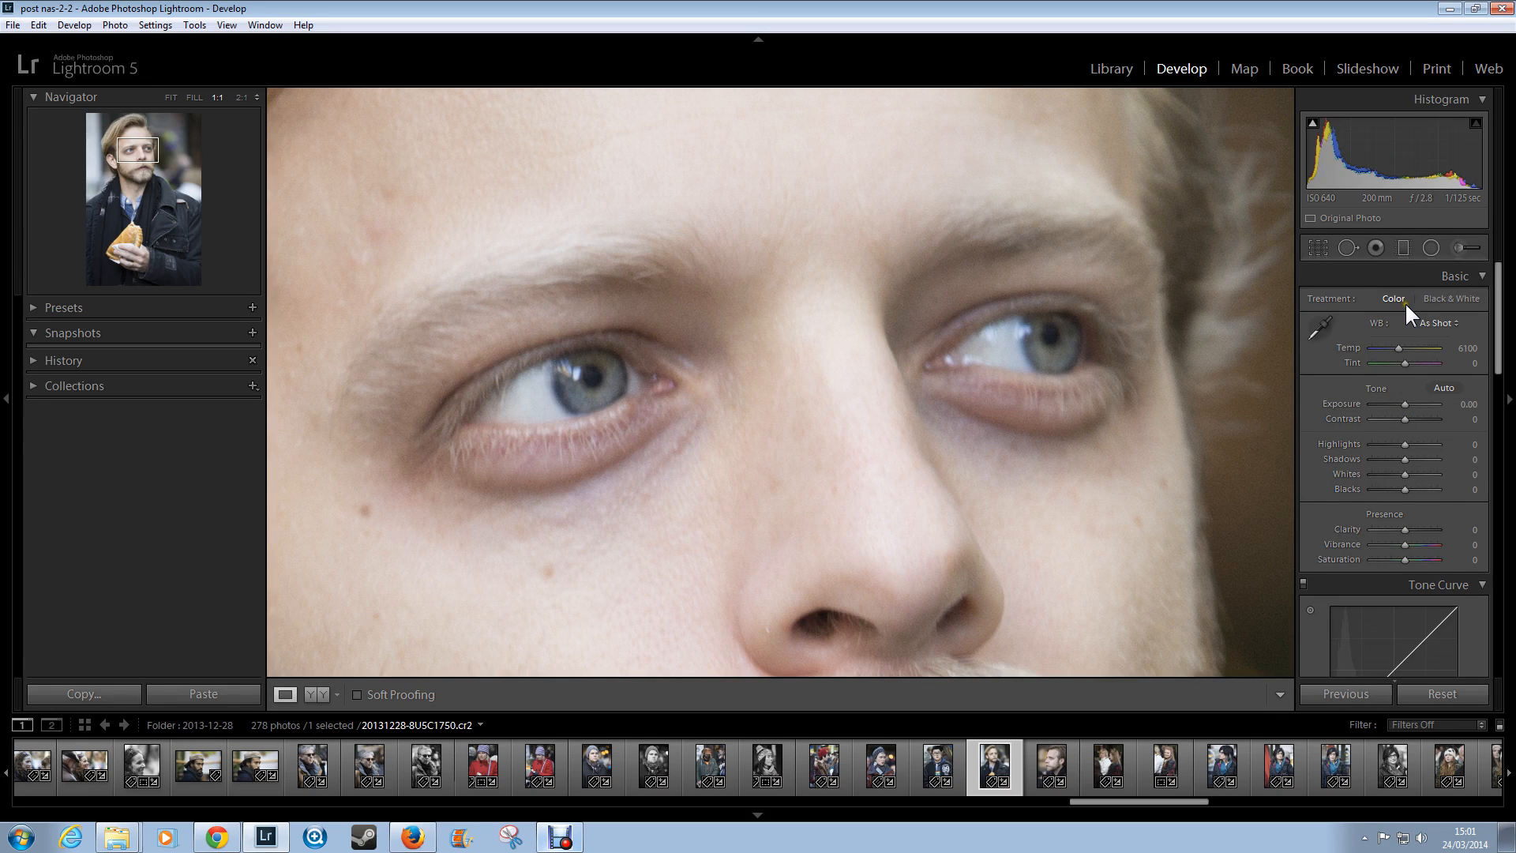
- Set up a new Iris Enhance brush with exposure 0.41, contrast 10, clarity 22, sharpness 17 and brush size 6
{"action": "left_click", "coordinate": [1457, 248]}
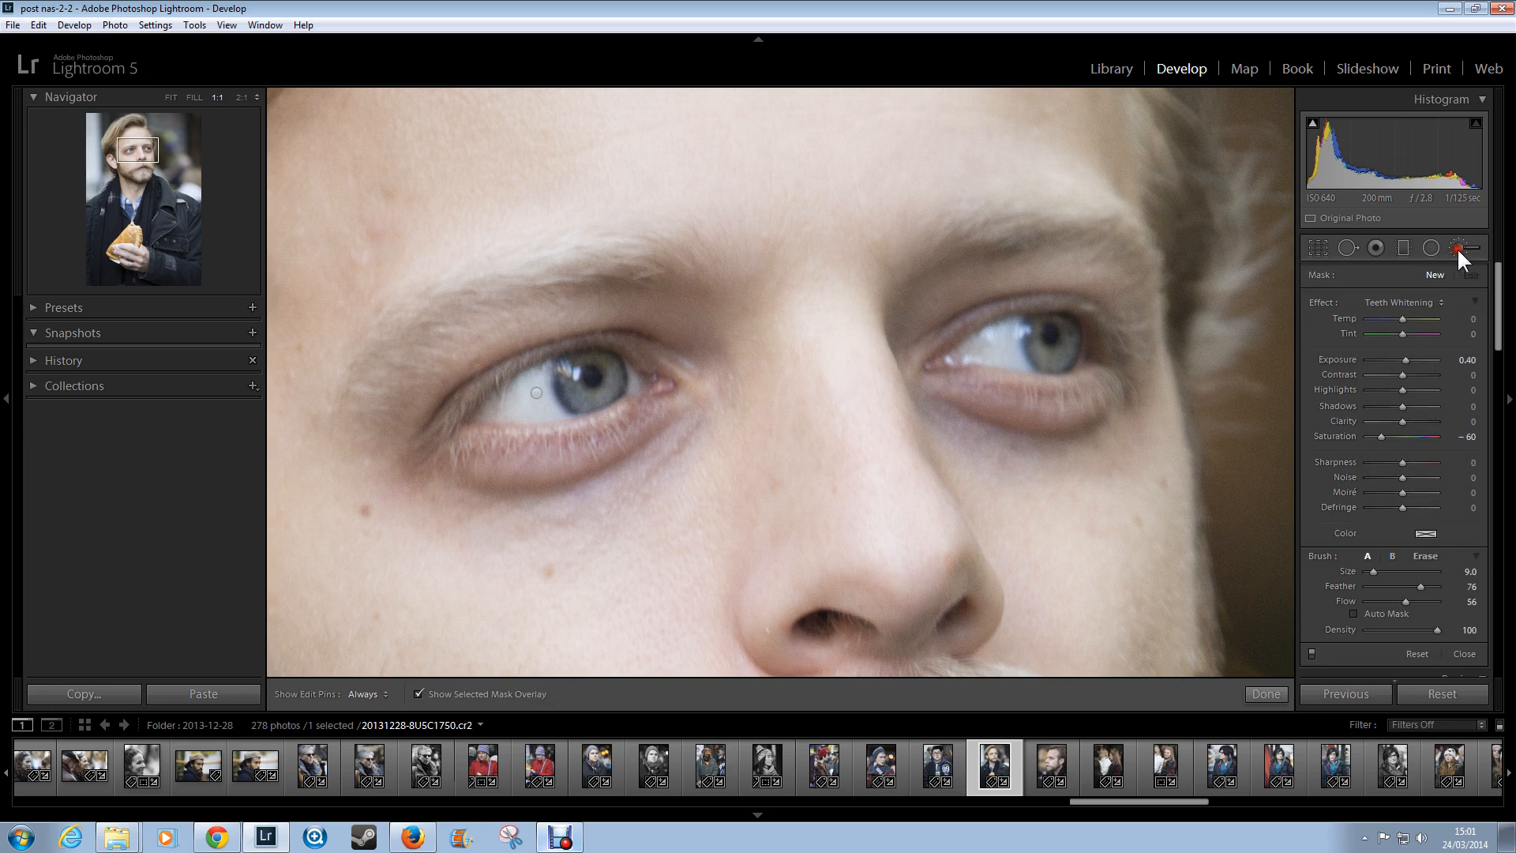
{"action": "left_click", "coordinate": [1389, 300]}
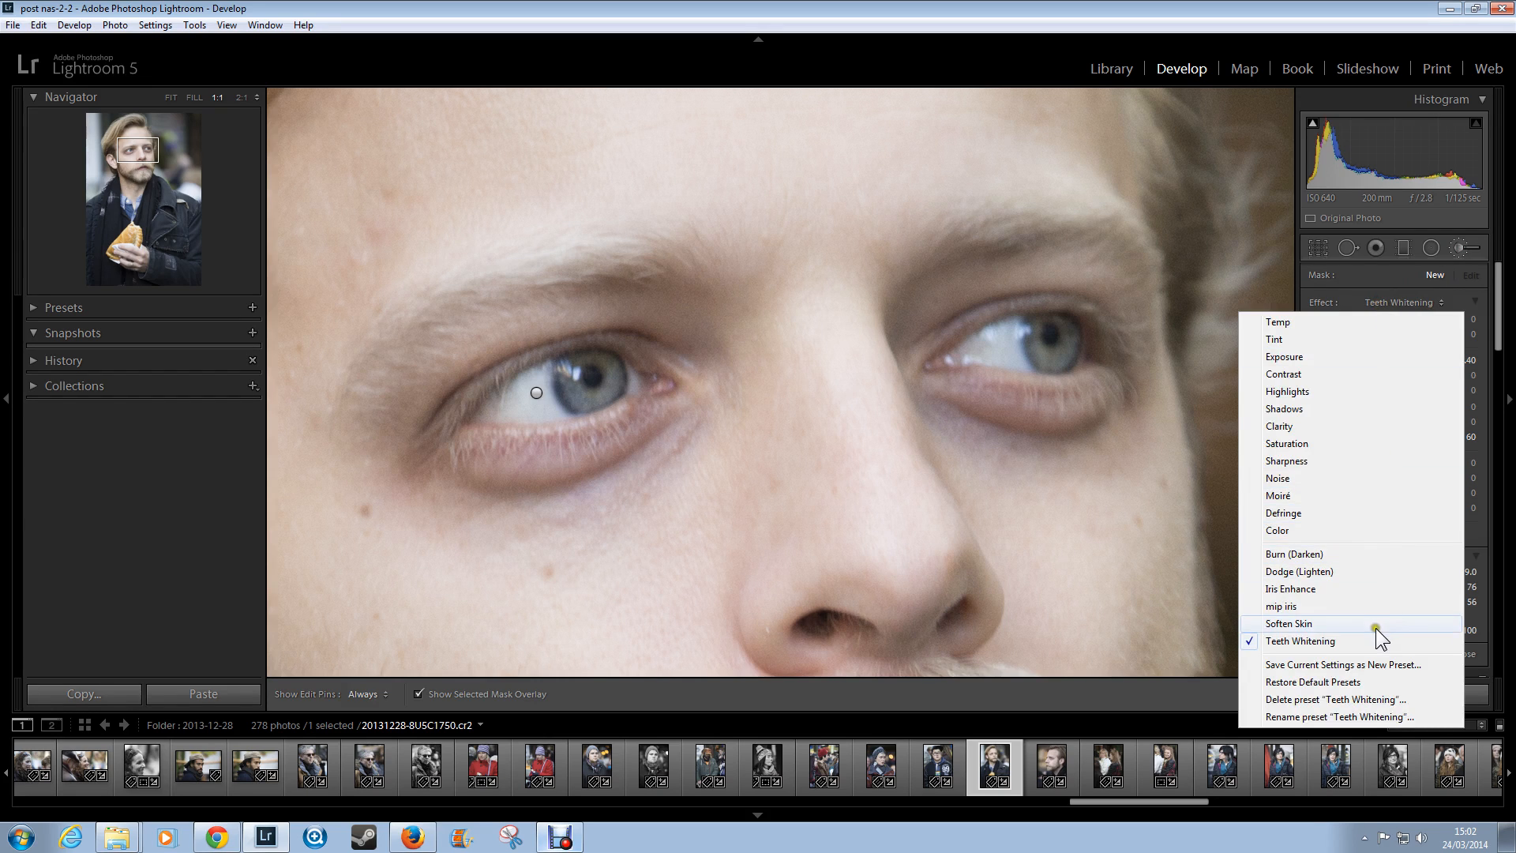
{"action": "left_click", "coordinate": [1355, 586]}
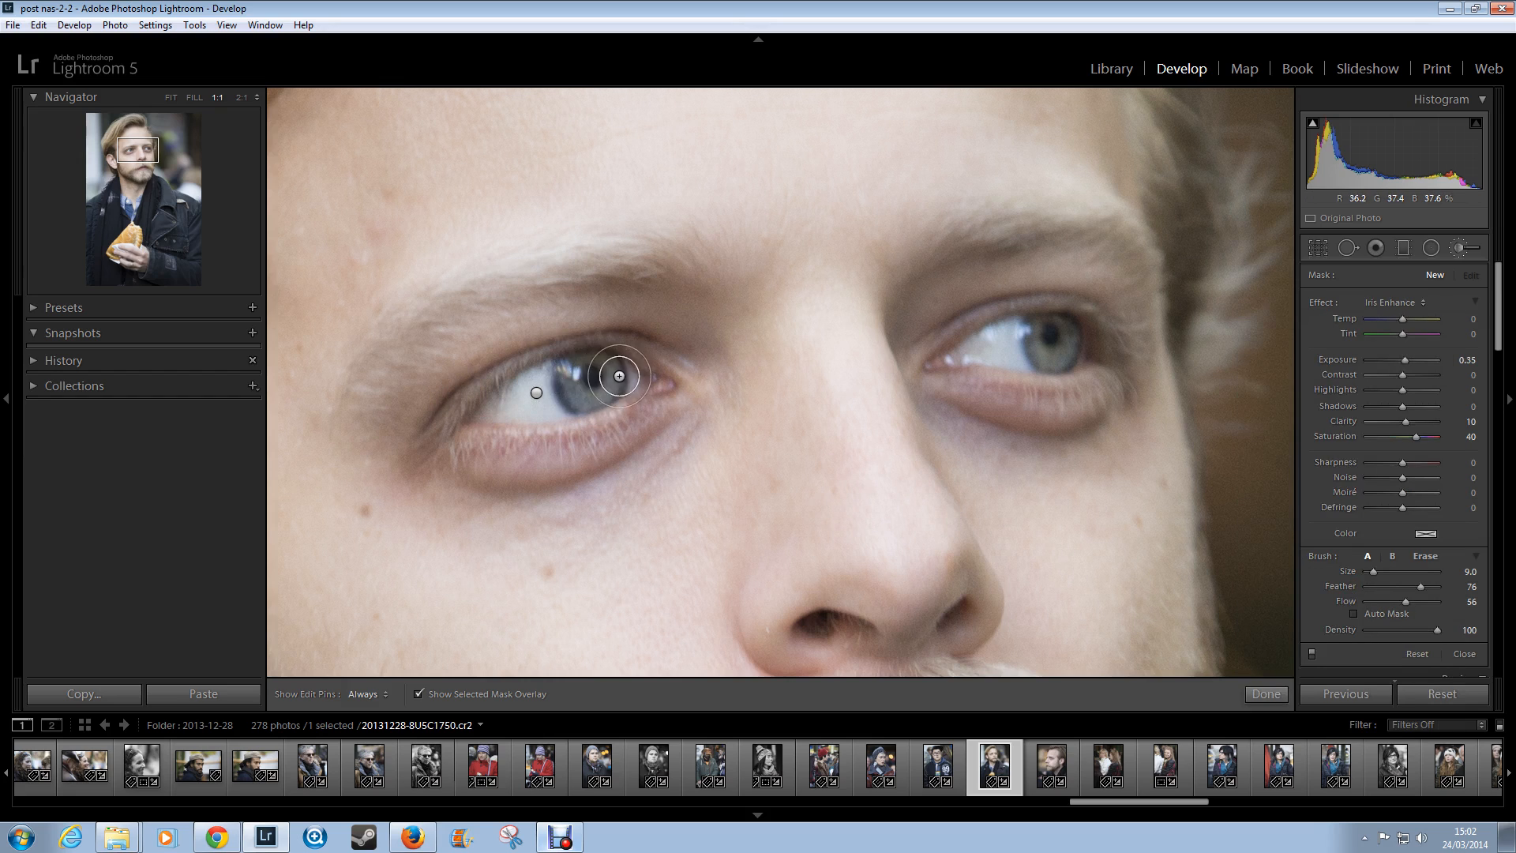
{"action": "scroll", "coordinate": [598, 411], "scroll_direction": "down", "scroll_amount": 3}
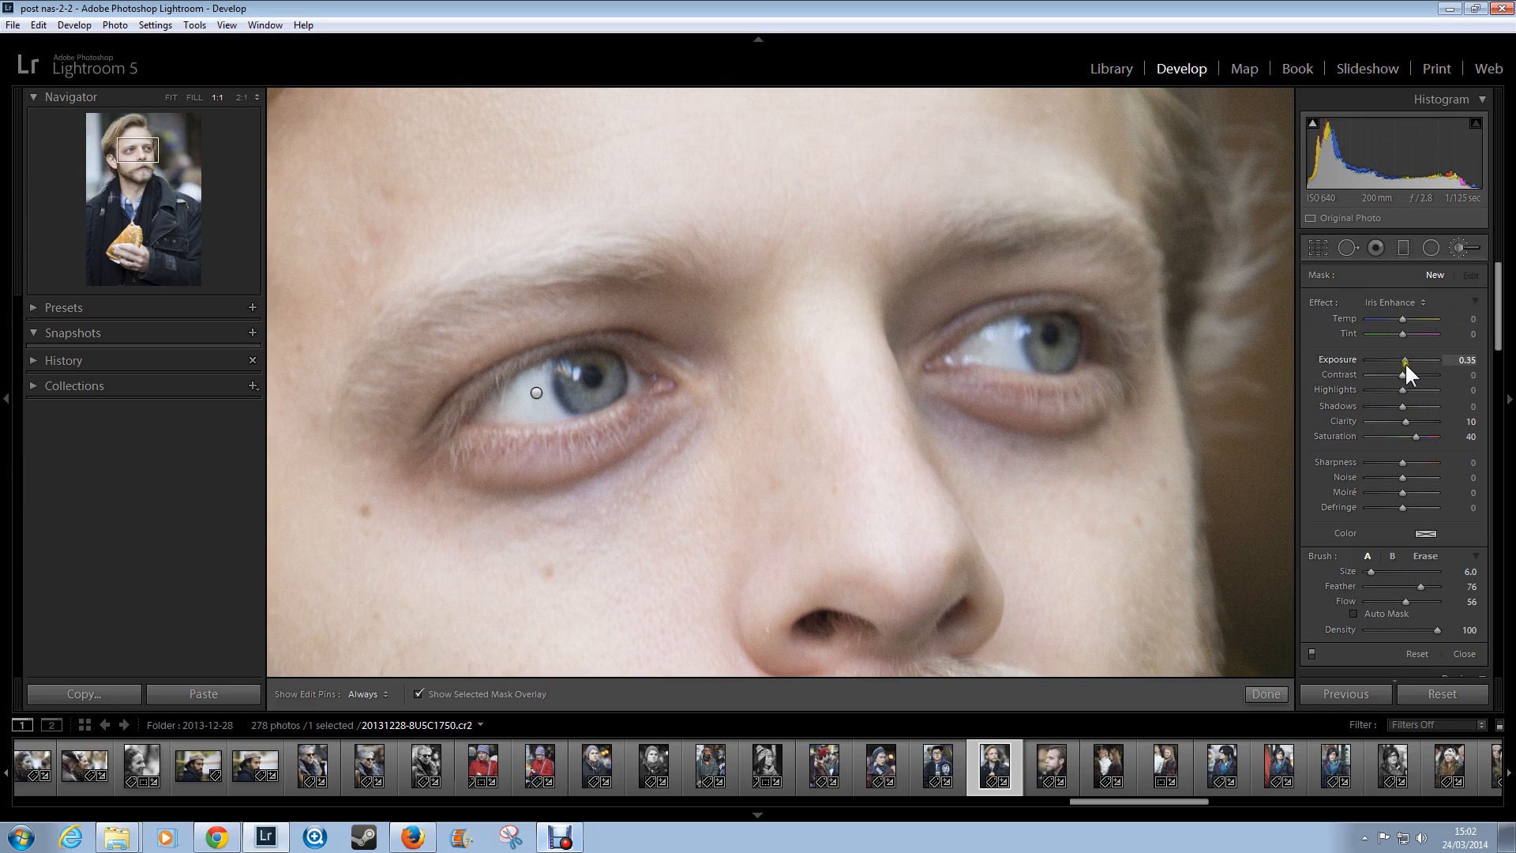
{"action": "left_click_drag", "start_coordinate": [1404, 358], "coordinate": [1405, 358]}
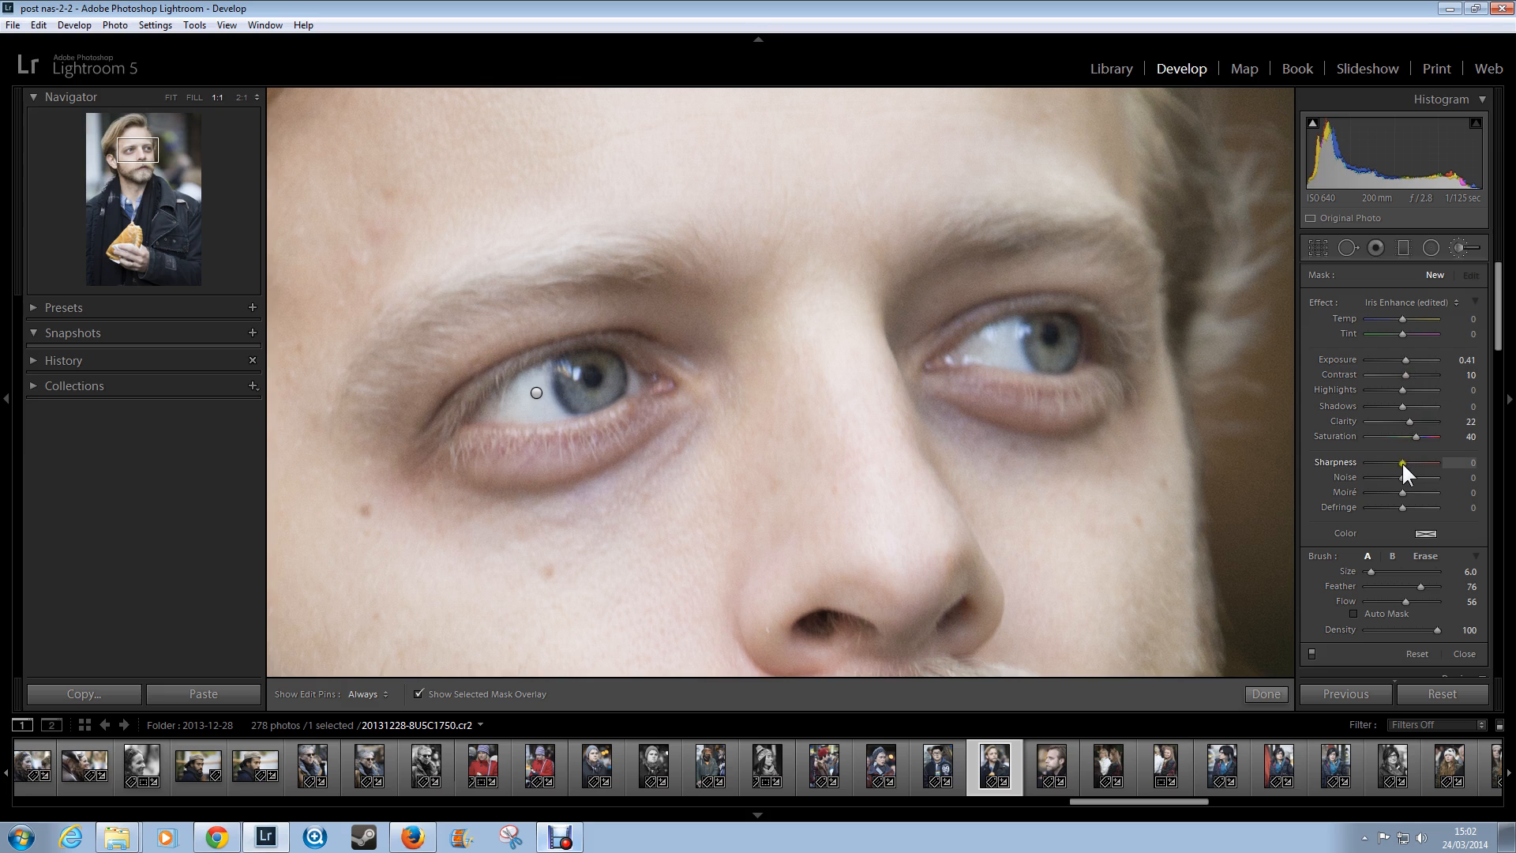
{"action": "left_click_drag", "start_coordinate": [1402, 463], "coordinate": [1405, 463]}
{"action": "scroll", "coordinate": [560, 405], "scroll_direction": "up", "scroll_amount": 2}
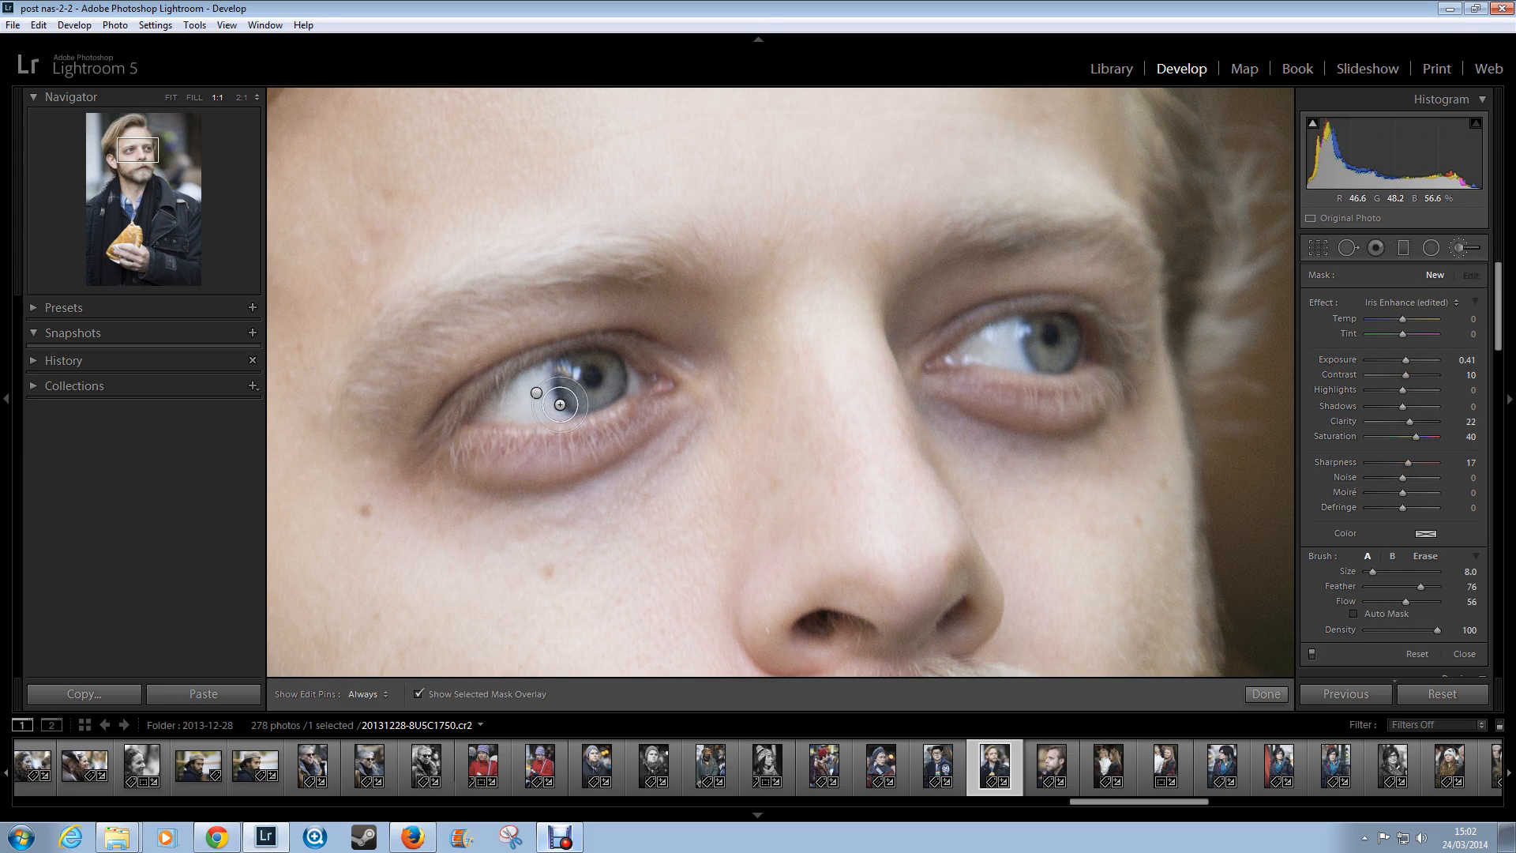
{"action": "scroll", "coordinate": [569, 390], "scroll_direction": "down", "scroll_amount": 2}
- Paint the iris of the man's right eye, erase the mask from the pupil with a small eraser, and finish the brush edit
{"action": "mouse_move", "coordinate": [566, 373]}
{"action": "left_mouse_down"}
{"action": "mouse_move", "coordinate": [582, 399]}
{"action": "mouse_move", "coordinate": [609, 363]}
{"action": "mouse_move", "coordinate": [553, 363]}
{"action": "mouse_move", "coordinate": [576, 401]}
{"action": "mouse_move", "coordinate": [609, 381]}
{"action": "mouse_move", "coordinate": [576, 400]}
{"action": "mouse_move", "coordinate": [585, 379]}
{"action": "mouse_move", "coordinate": [602, 392]}
{"action": "mouse_move", "coordinate": [571, 373]}
{"action": "mouse_move", "coordinate": [574, 388]}
{"action": "mouse_move", "coordinate": [600, 375]}
{"action": "mouse_move", "coordinate": [596, 392]}
{"action": "mouse_move", "coordinate": [575, 379]}
{"action": "mouse_move", "coordinate": [589, 372]}
{"action": "mouse_move", "coordinate": [595, 385]}
{"action": "left_mouse_up"}
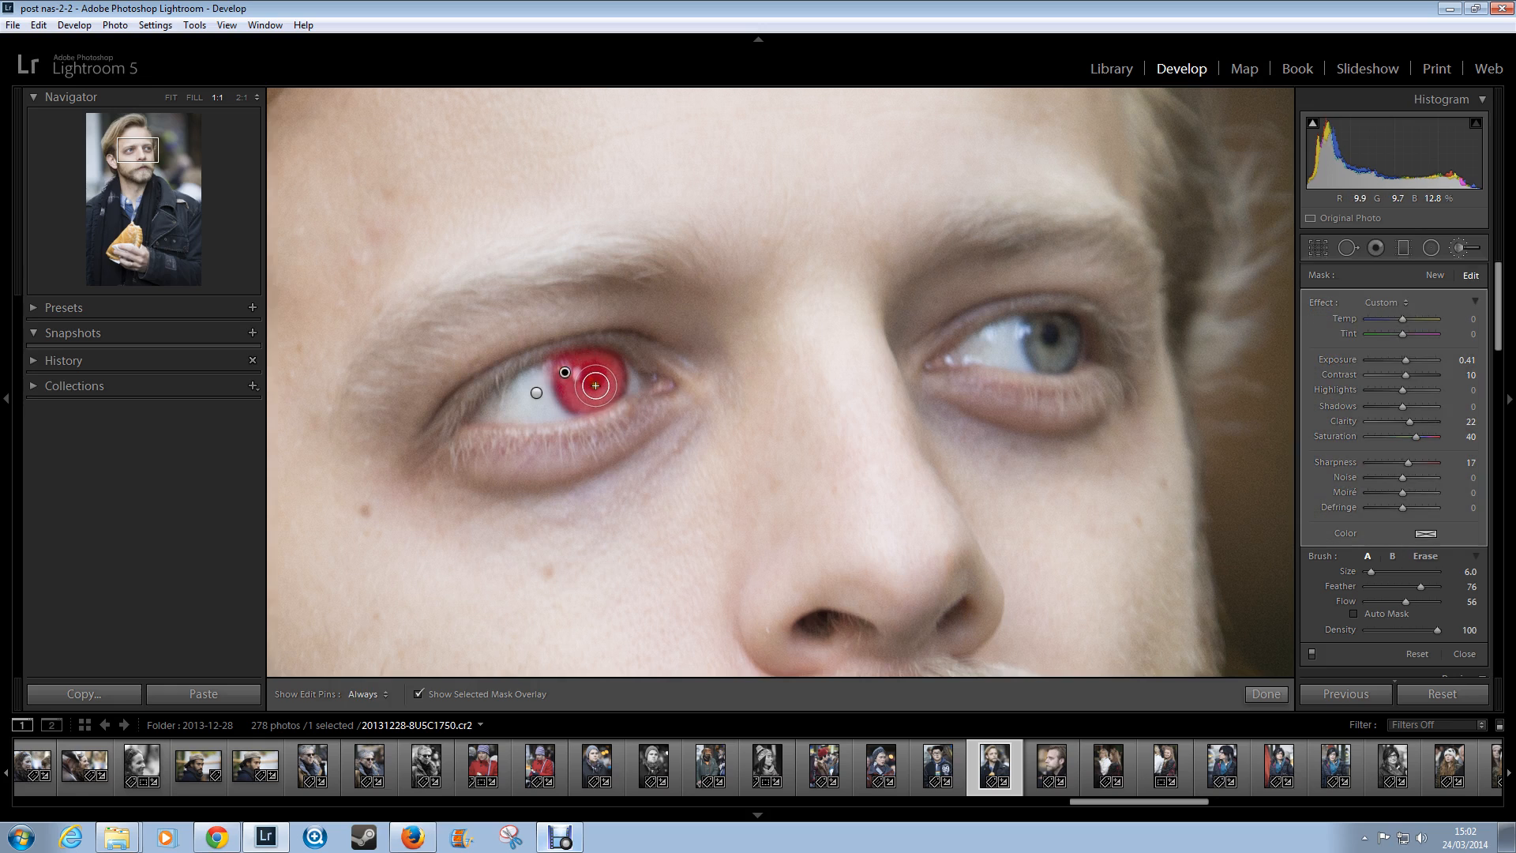
{"action": "key", "text": "alt"}
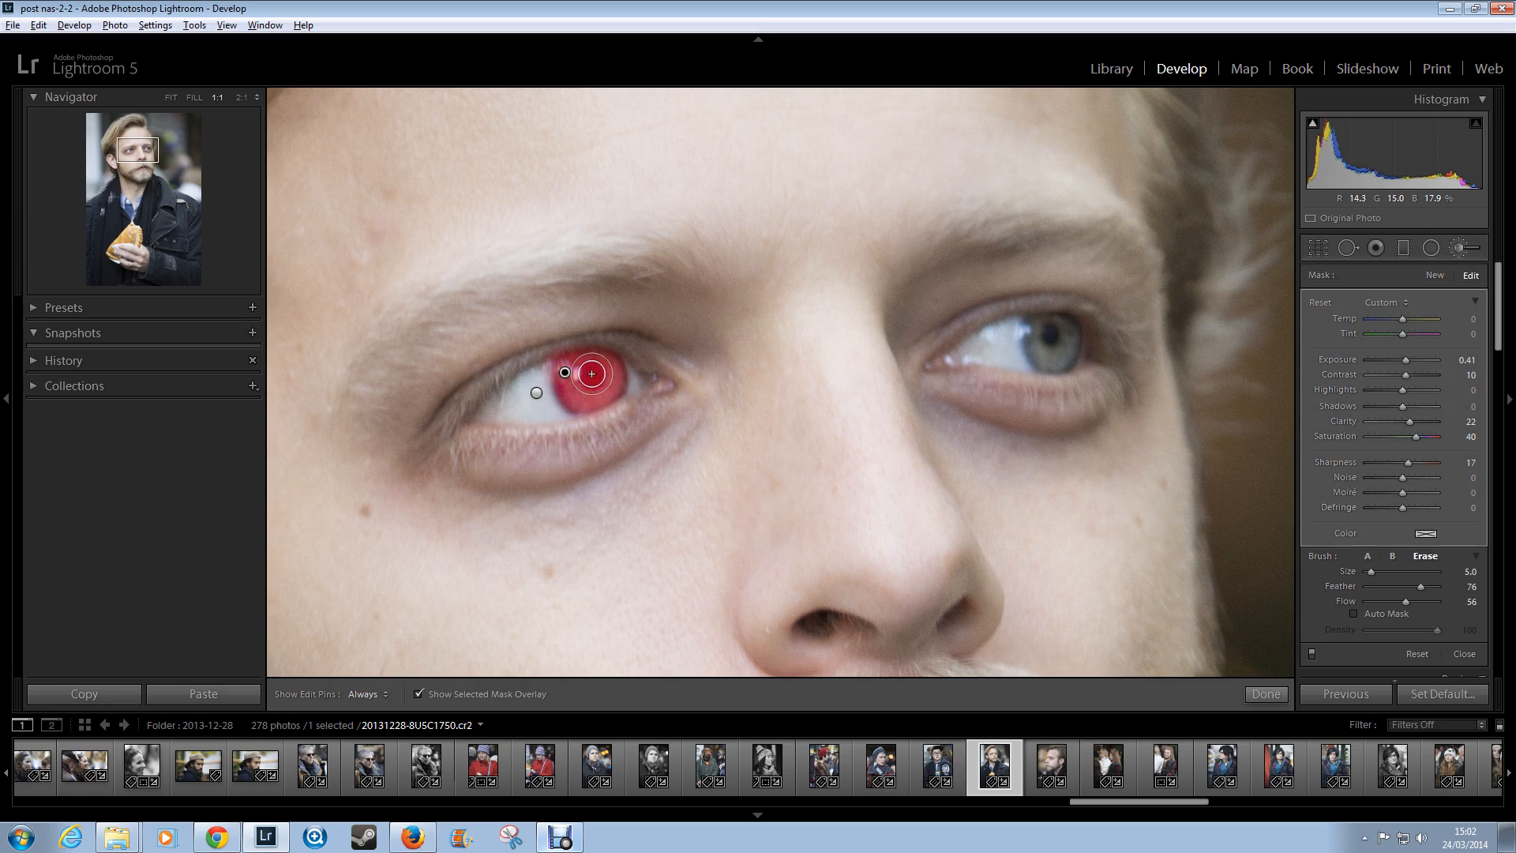
{"action": "left_click_drag", "start_coordinate": [593, 377], "coordinate": [598, 377]}
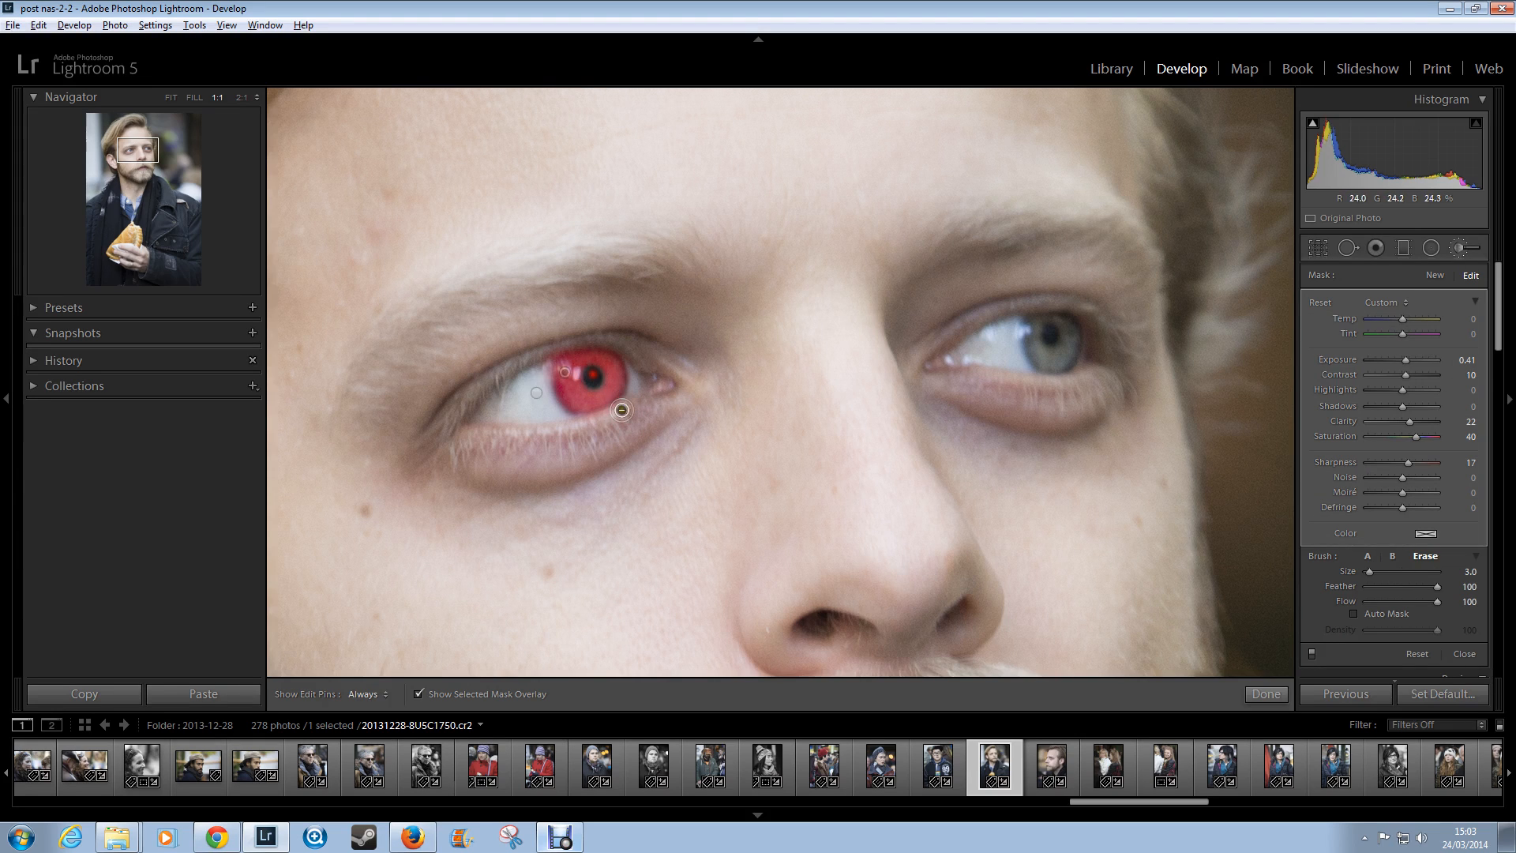
{"action": "left_click", "coordinate": [1264, 694]}
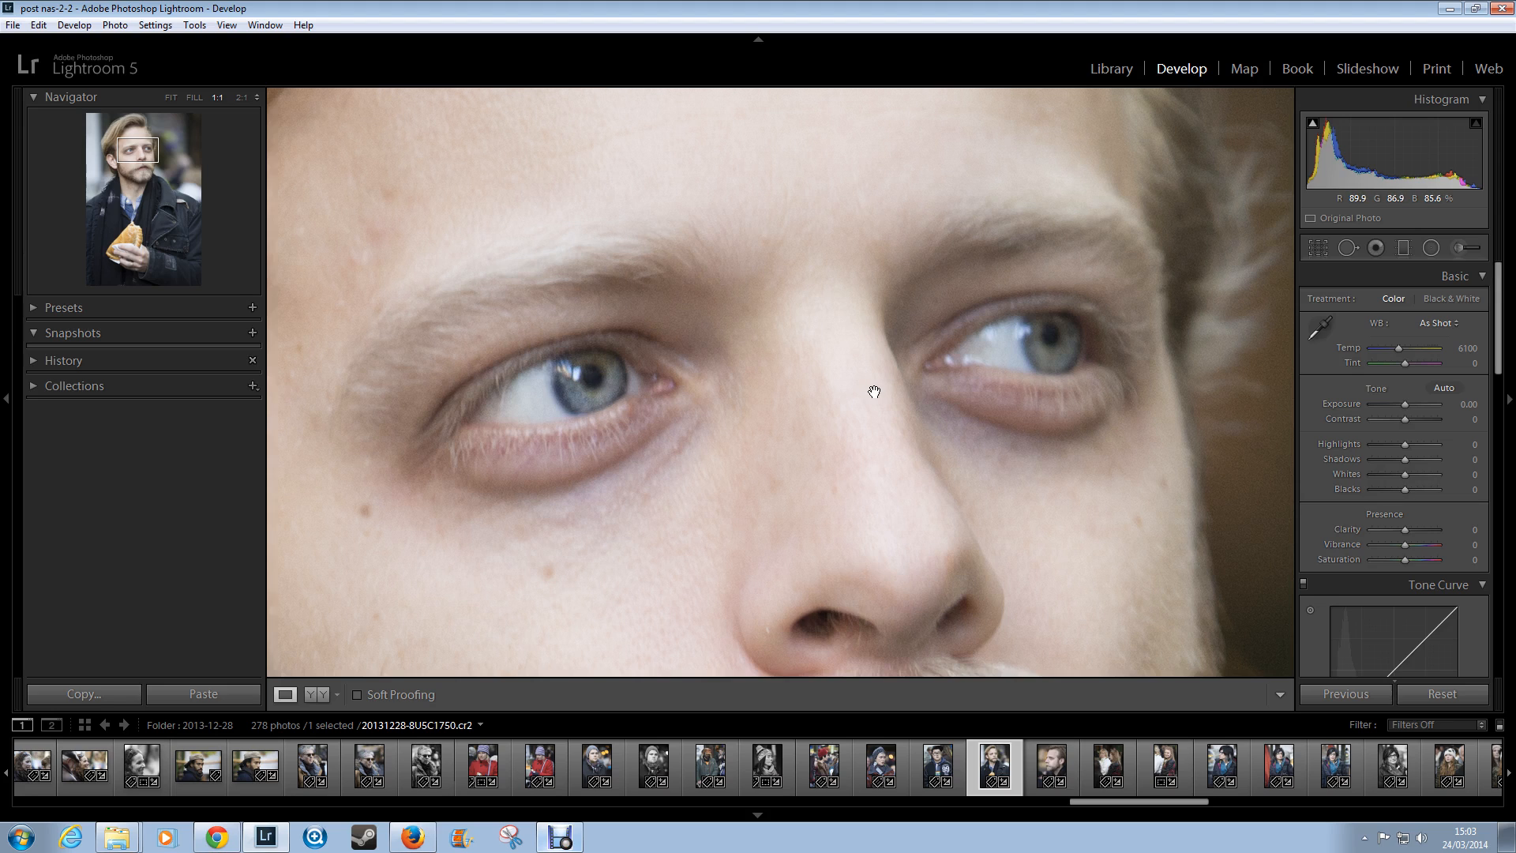
- Reopen the Adjustment Brush and save its current effect settings as a new preset named "test iris"
{"action": "left_click", "coordinate": [1453, 246]}
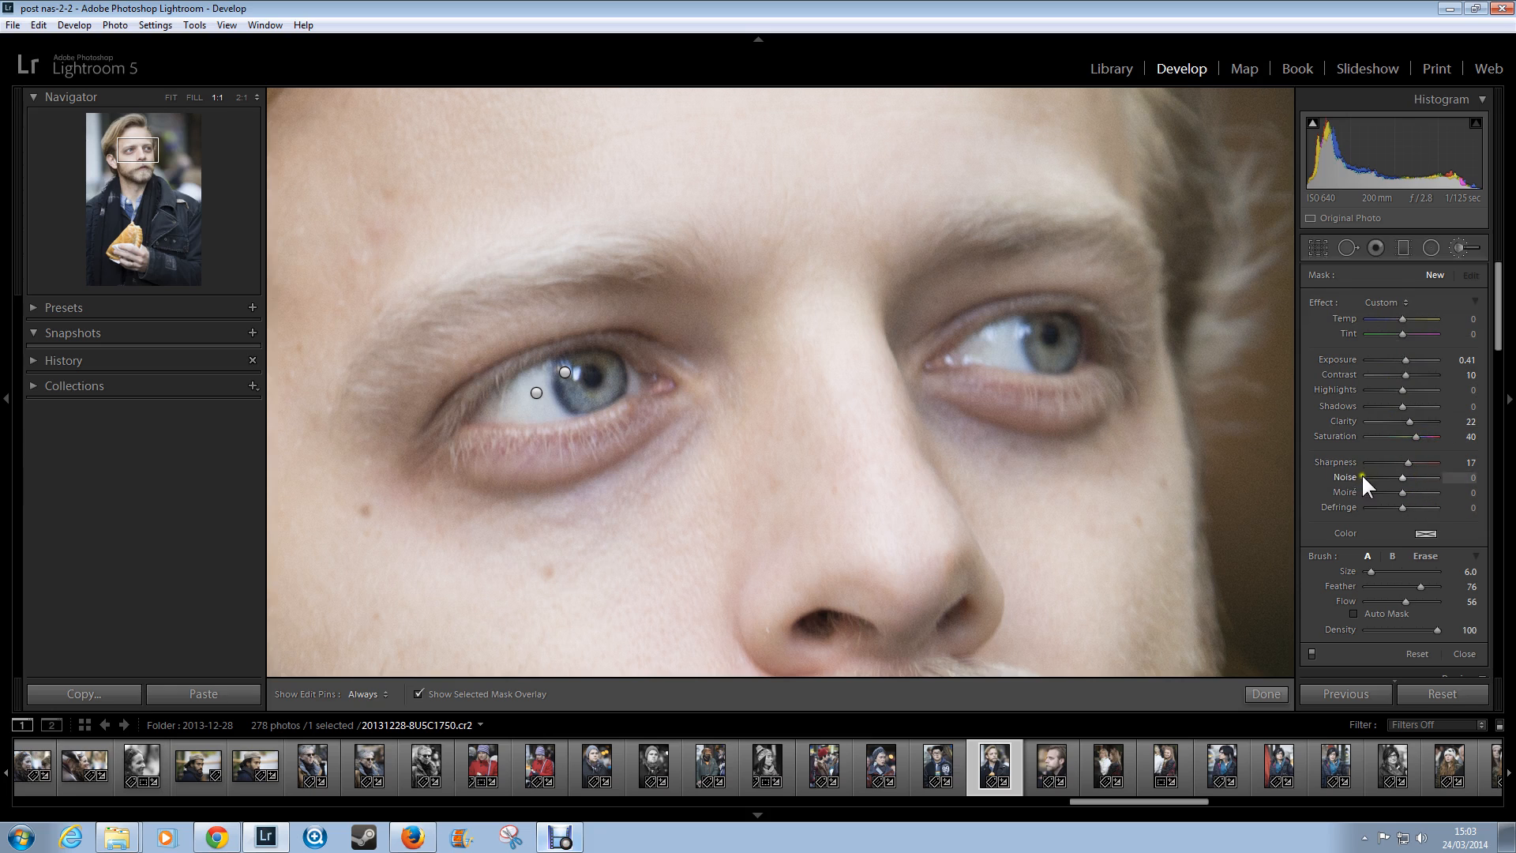
{"action": "left_click", "coordinate": [1377, 301]}
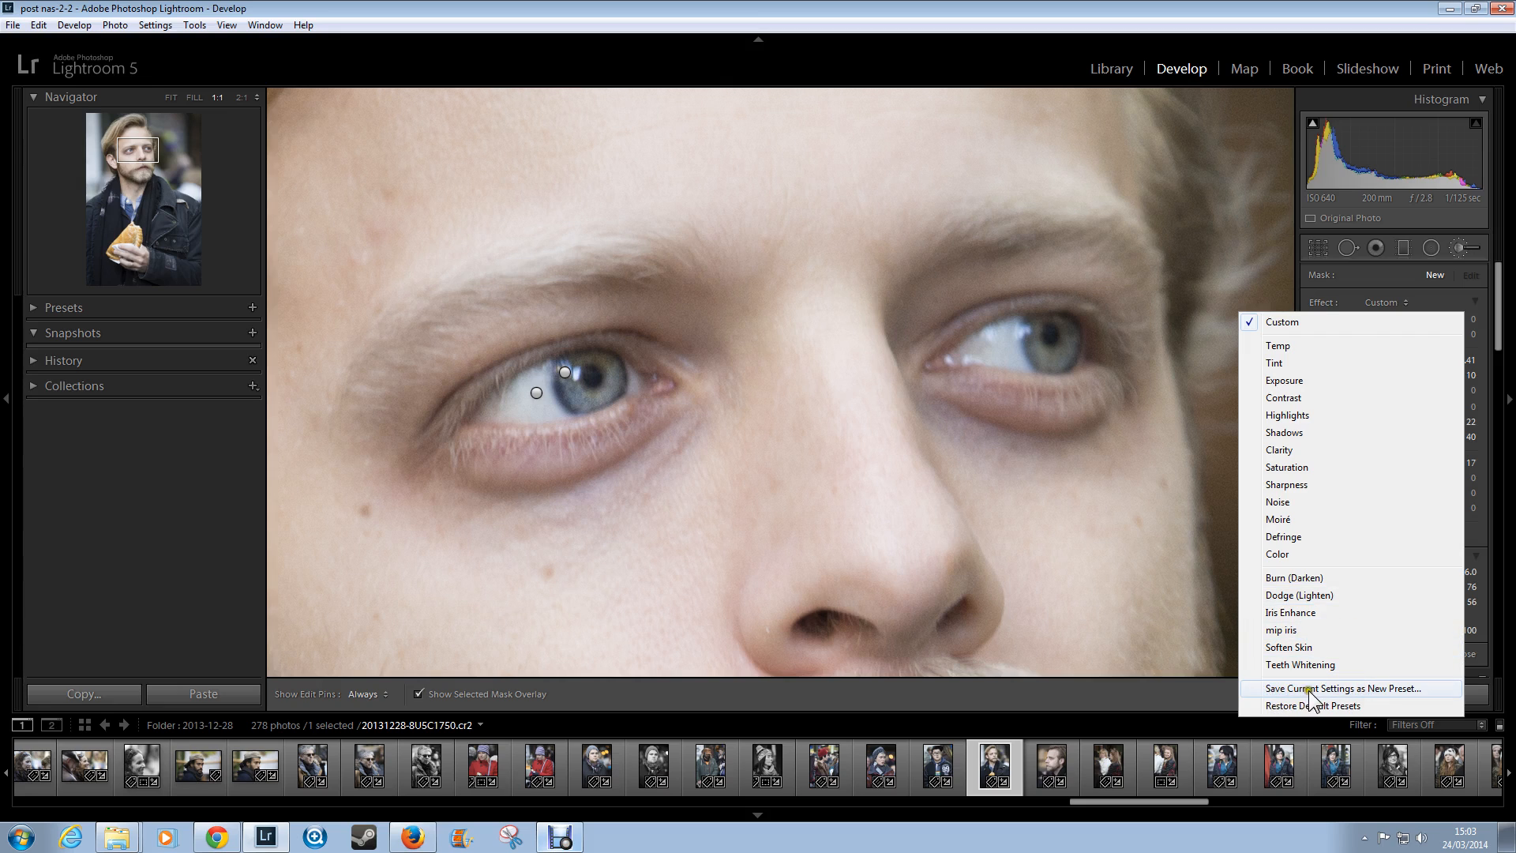
{"action": "left_click", "coordinate": [1353, 689]}
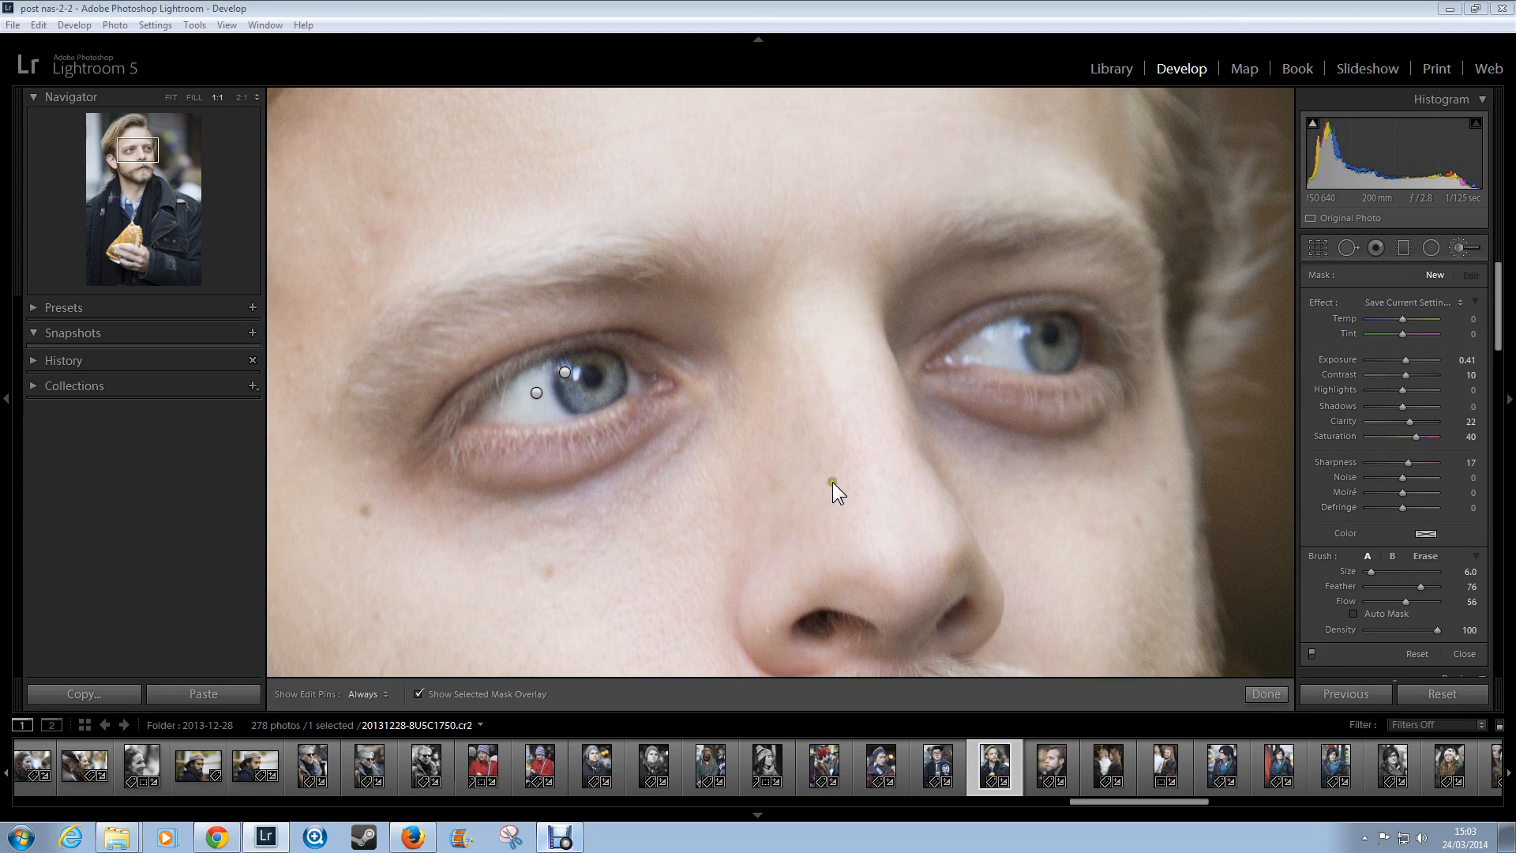
{"action": "left_click", "coordinate": [811, 471]}
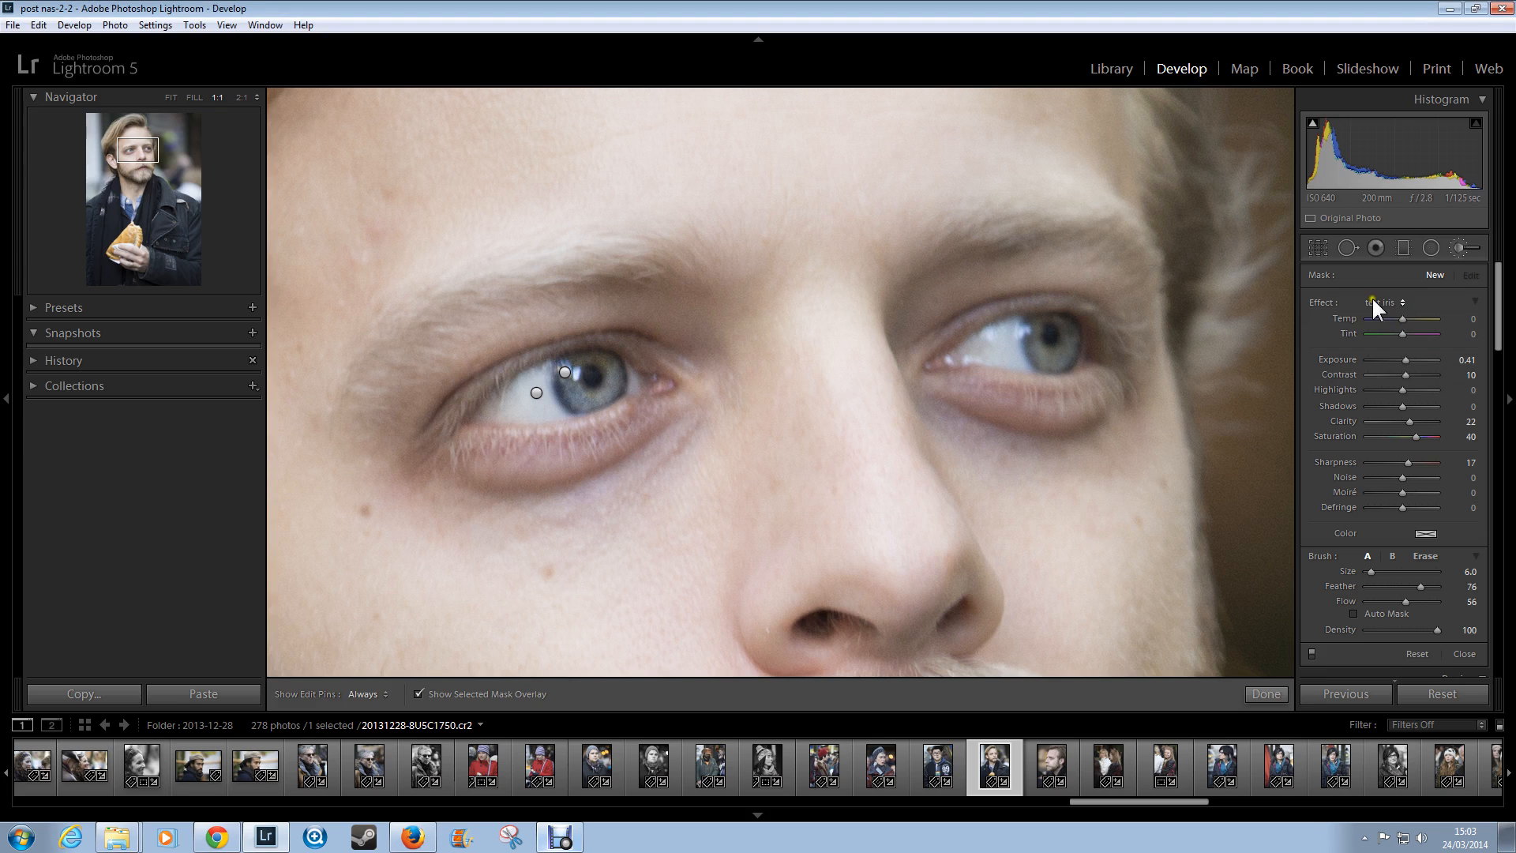
- Reset the brush's effect sliders, load the "test iris" preset, and close the Adjustment Brush
{"action": "double_click", "coordinate": [1315, 300]}
{"action": "left_click", "coordinate": [1377, 302]}
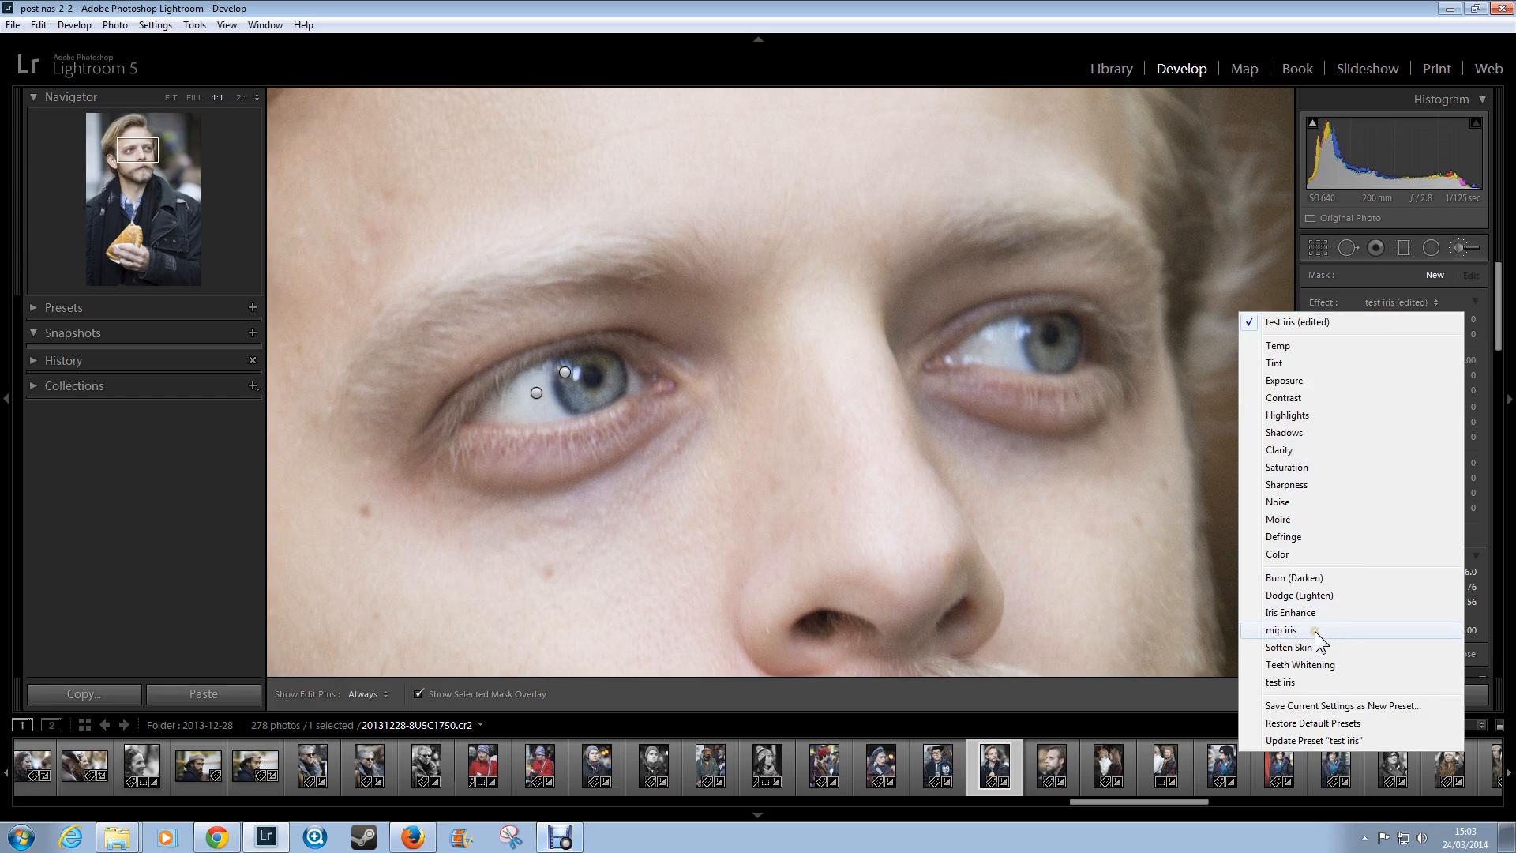
{"action": "left_click", "coordinate": [1315, 681]}
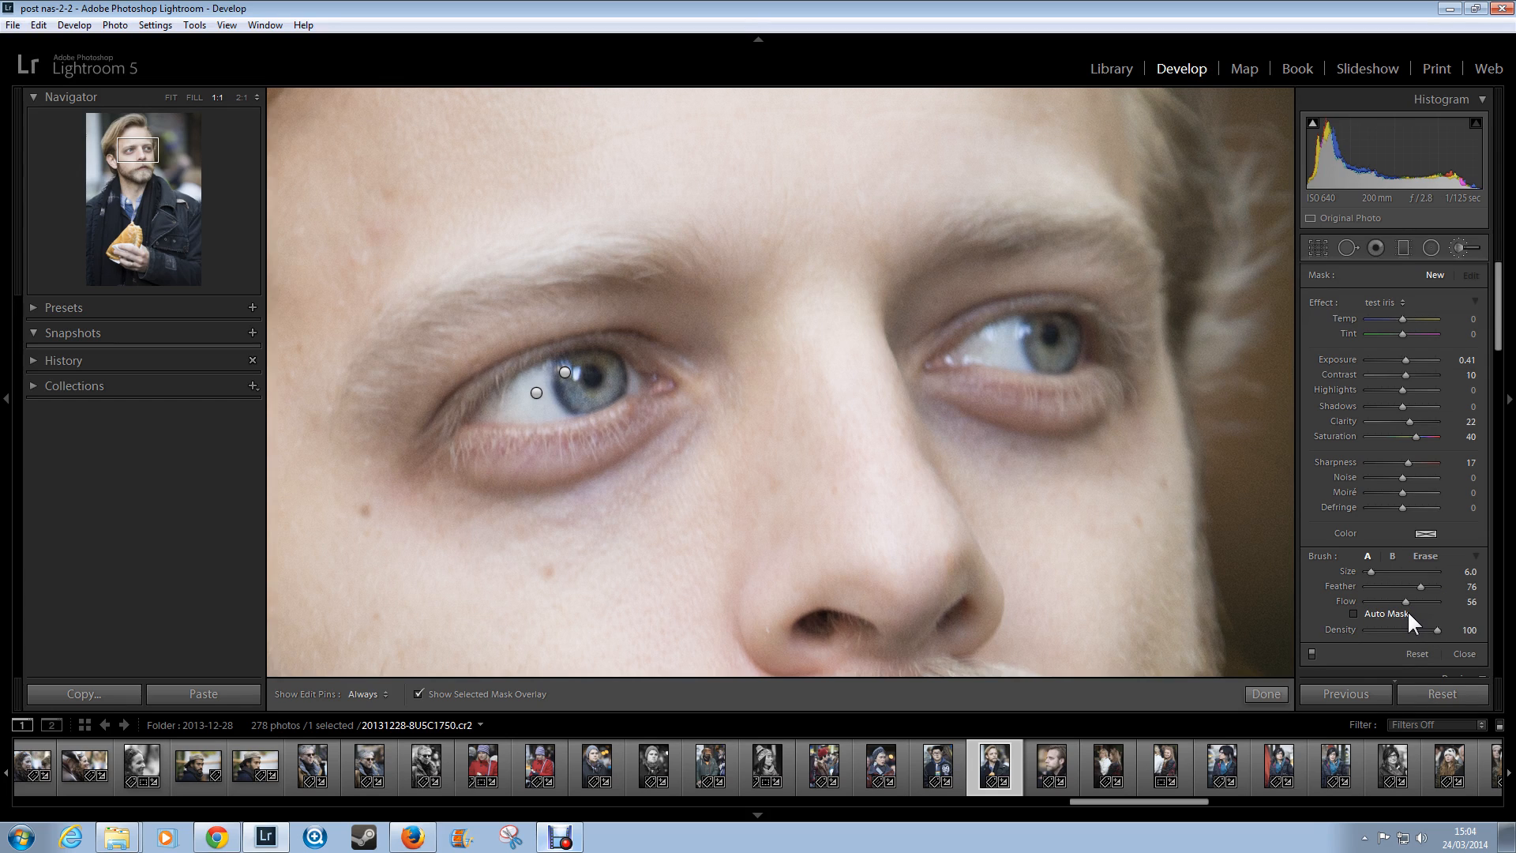
{"action": "left_click", "coordinate": [1457, 245]}
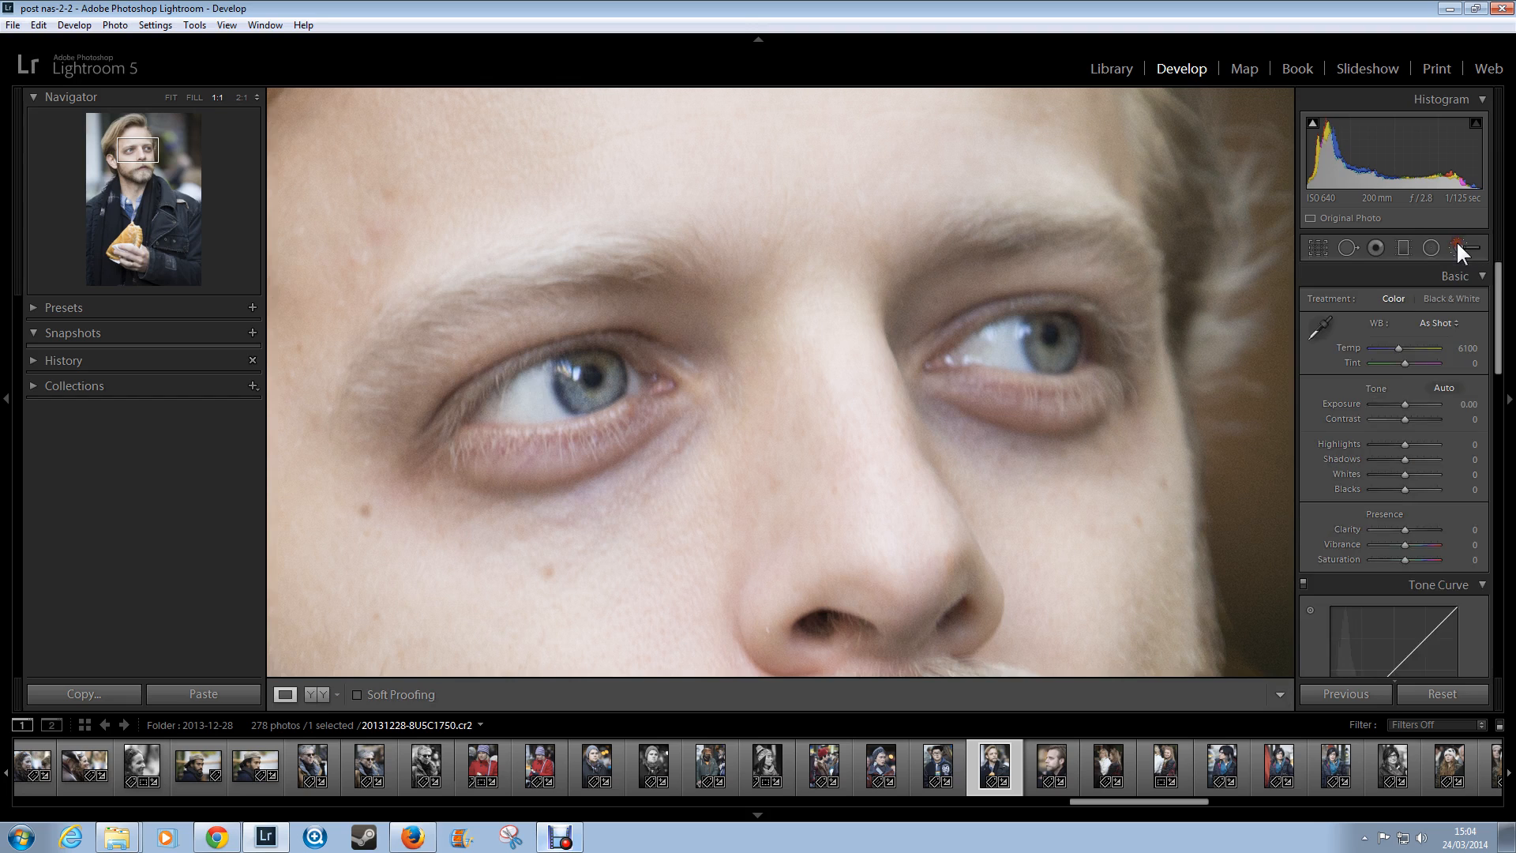